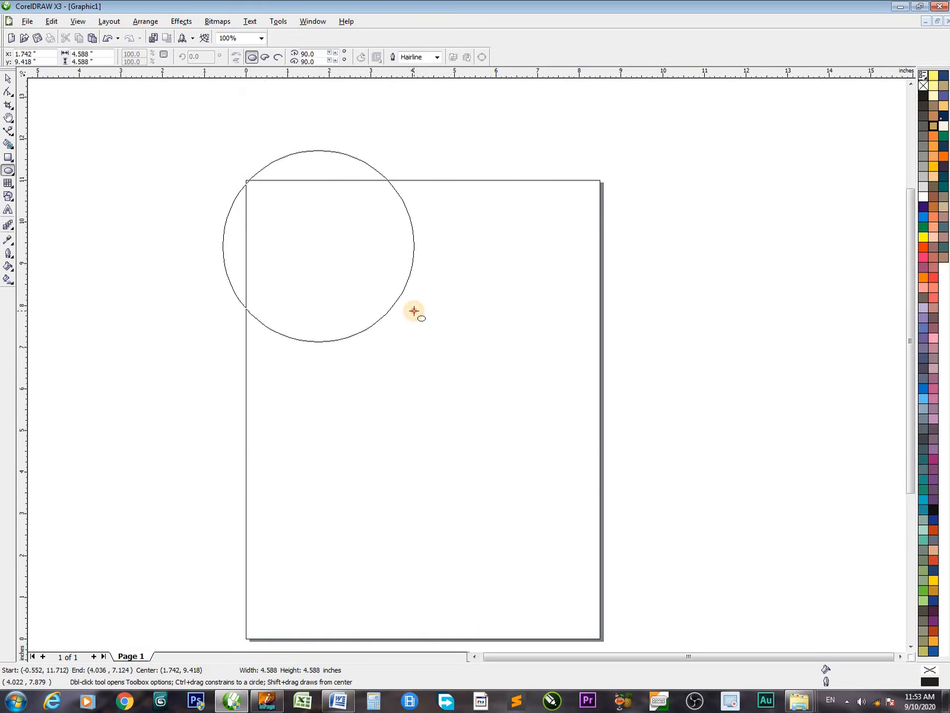
Move the circle onto the lower half of the page and create an overlapping duplicate beside it
key(ctrl+shift)
click(491, 414)
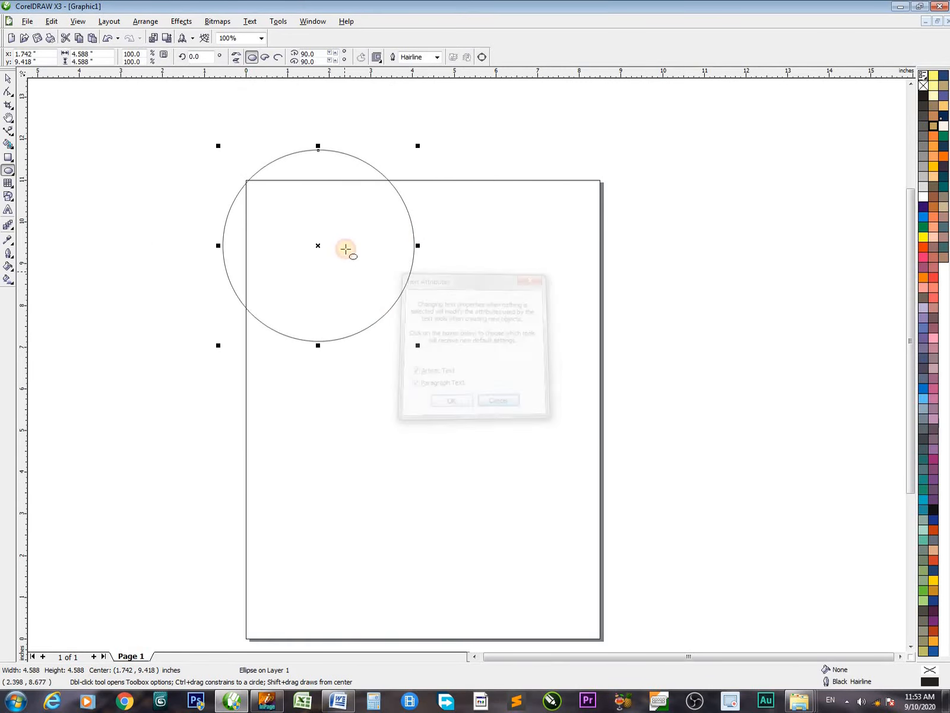
key(space)
mouse_move(317, 243)
mouse_down()
mouse_move(377, 446)
mouse_move(501, 456)
mouse_move(479, 455)
mouse_up()
right_click(479, 454)
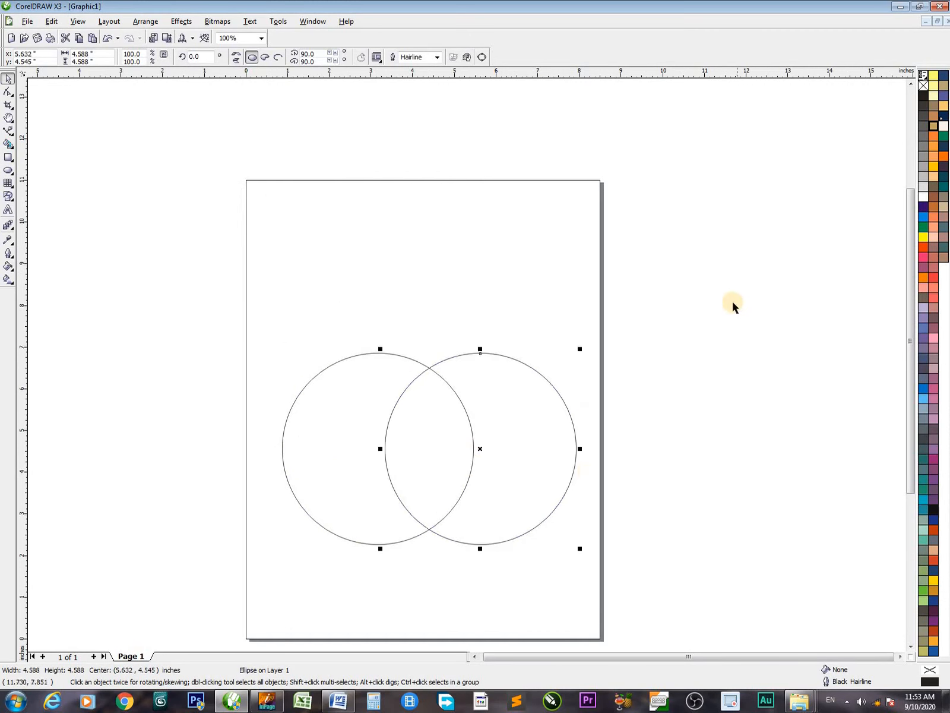
Scale the overlapping pair of circles down to about 3.9 by 2.54 inches overall
drag(266, 295, 448, 484)
drag(357, 440, 348, 529)
drag(263, 254, 556, 513)
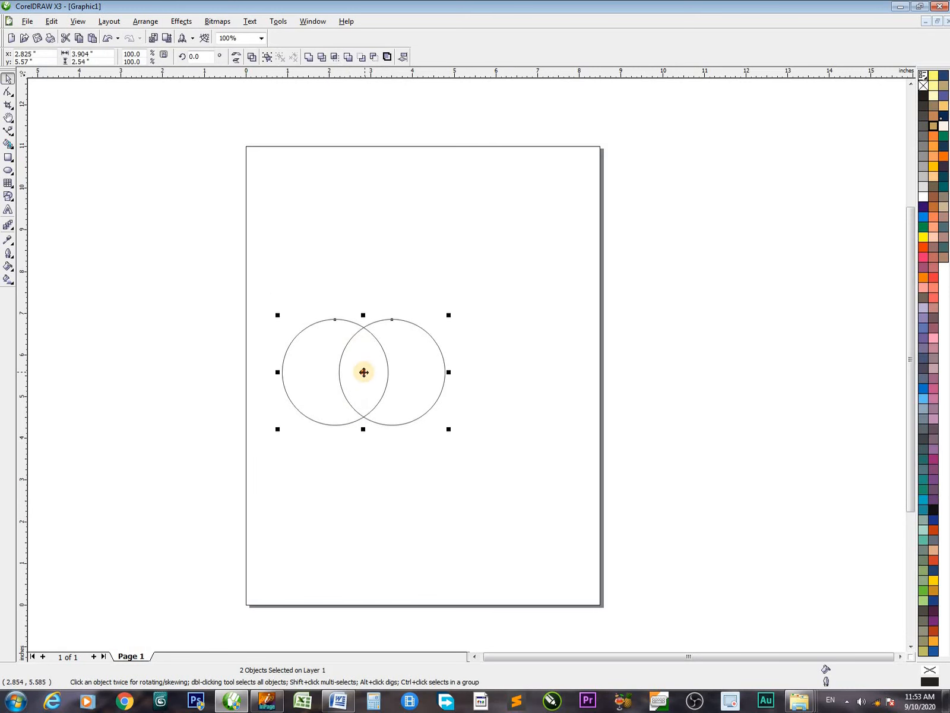
Duplicate the pair of circles at equal spacing down the page to make a column of four pairs
drag(363, 372, 352, 344)
key(ctrl+r)
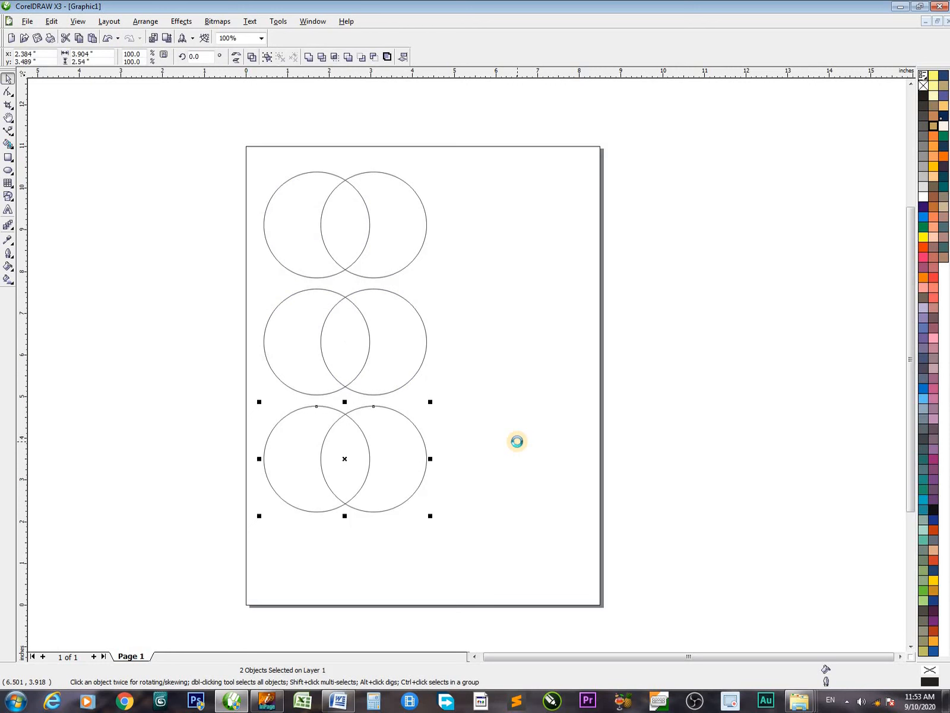
key(ctrl+r)
Scale all four pairs proportionally to about 89% so the column fits within the page
drag(207, 149, 564, 699)
drag(430, 588, 416, 563)
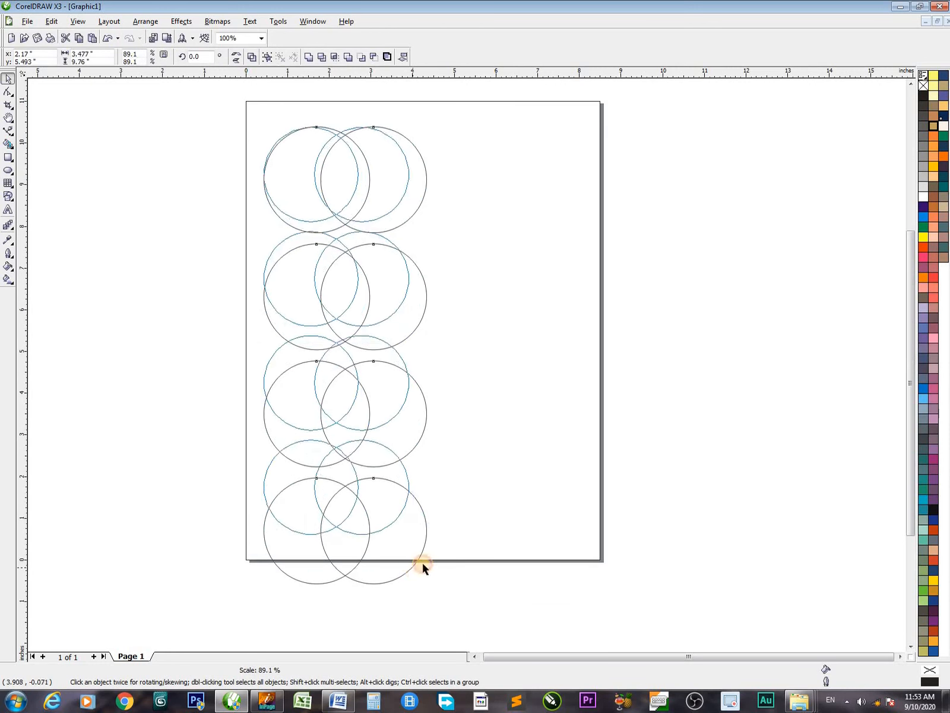
key(h)
drag(491, 448, 515, 568)
key(space)
click(545, 485)
Weld the topmost pair of overlapping circles into a single shape
drag(436, 343, 503, 358)
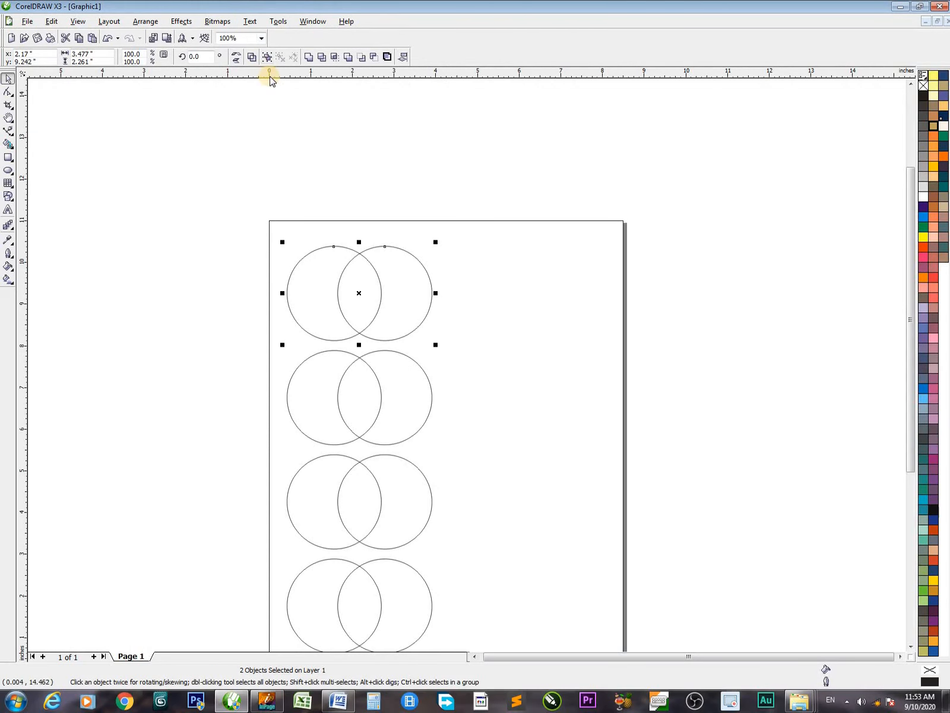
mouse_move(336, 92)
mouse_down()
mouse_move(304, 74)
mouse_move(311, 54)
mouse_up()
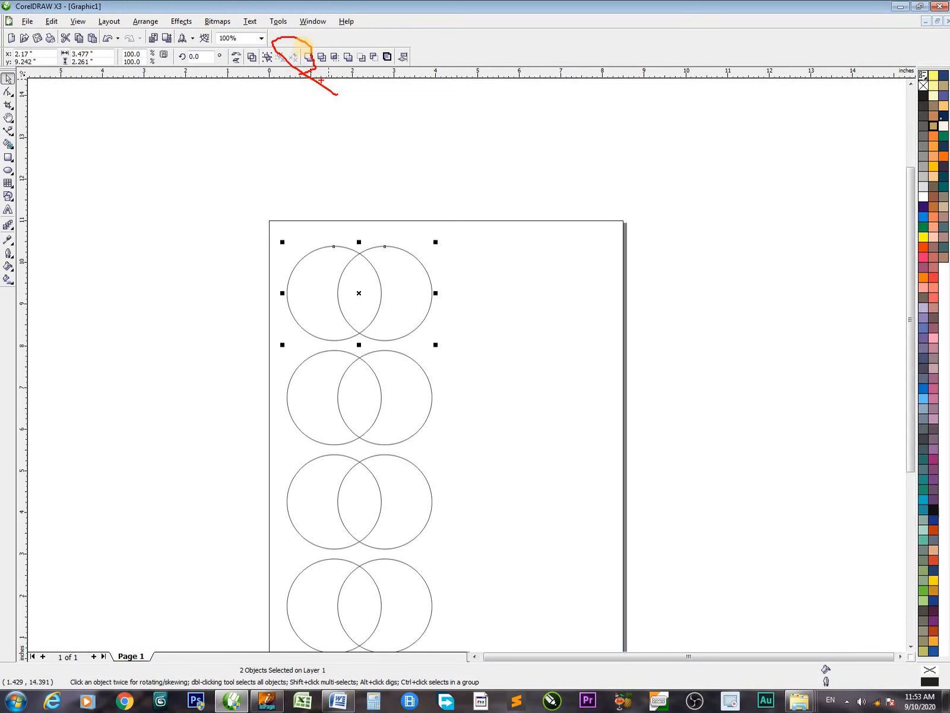
mouse_move(284, 39)
mouse_down()
mouse_move(321, 67)
mouse_move(338, 65)
mouse_move(310, 65)
mouse_up()
key(Escape)
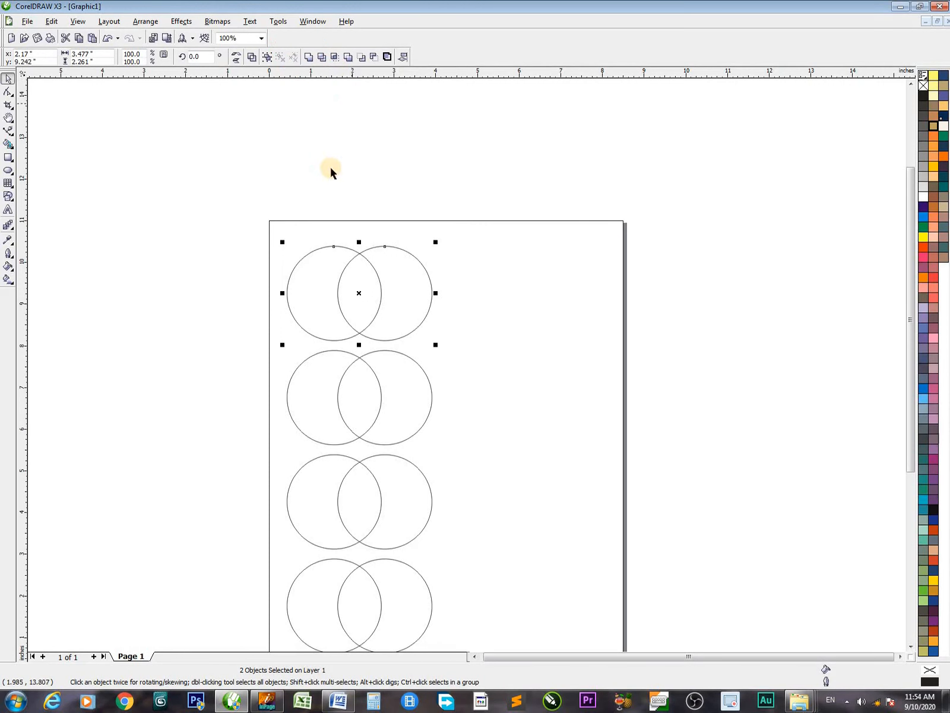
click(309, 58)
click(421, 217)
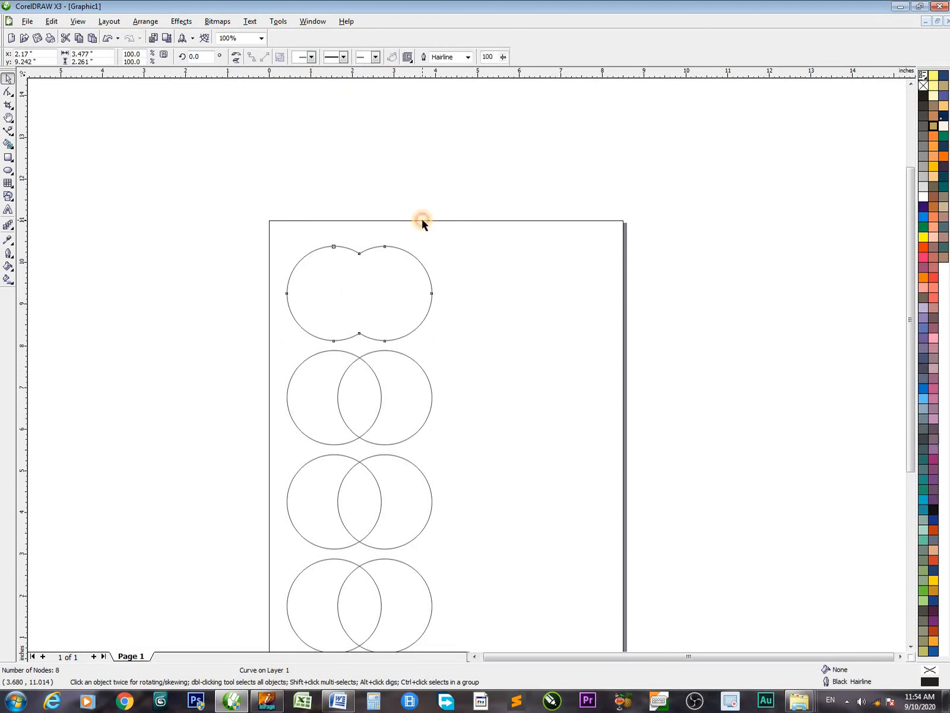
Trim the second pair's left circle with its right one and try moving the right circle aside
drag(229, 321, 491, 455)
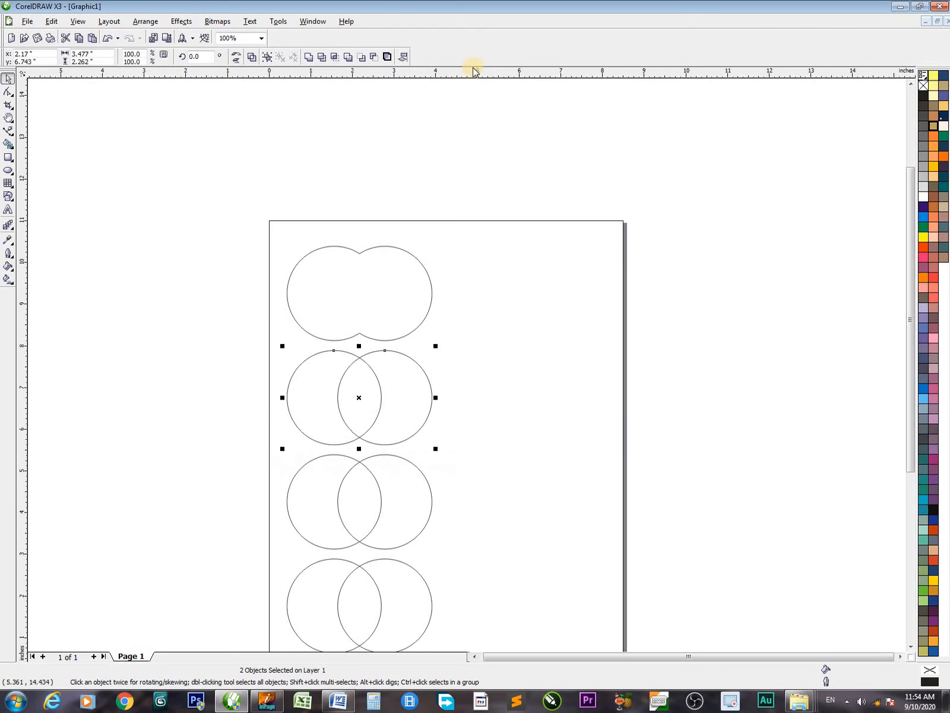
click(321, 57)
click(498, 380)
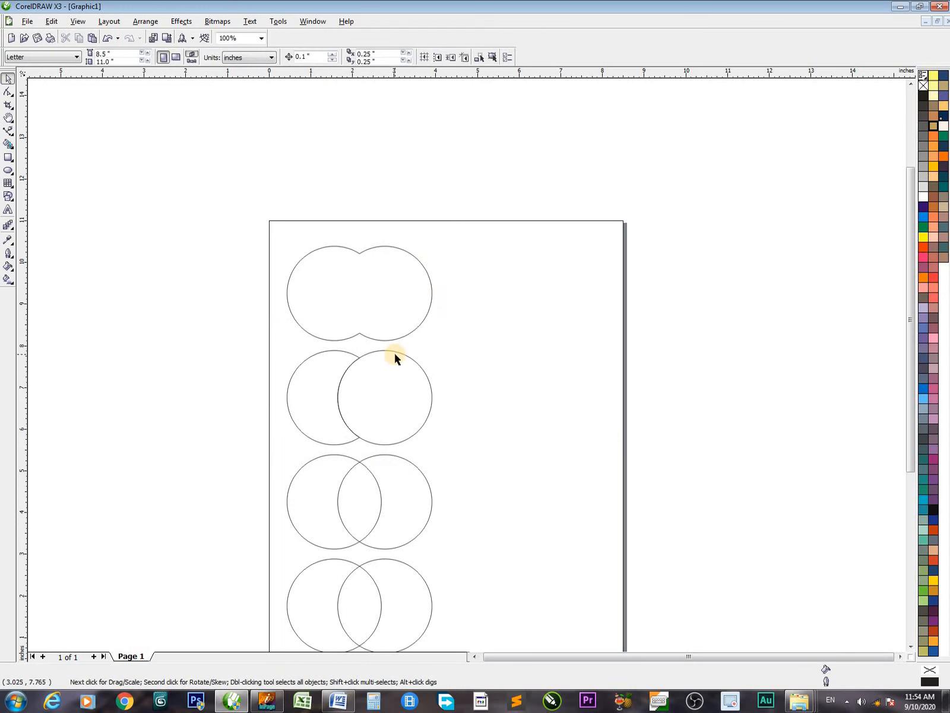
drag(395, 351, 423, 351)
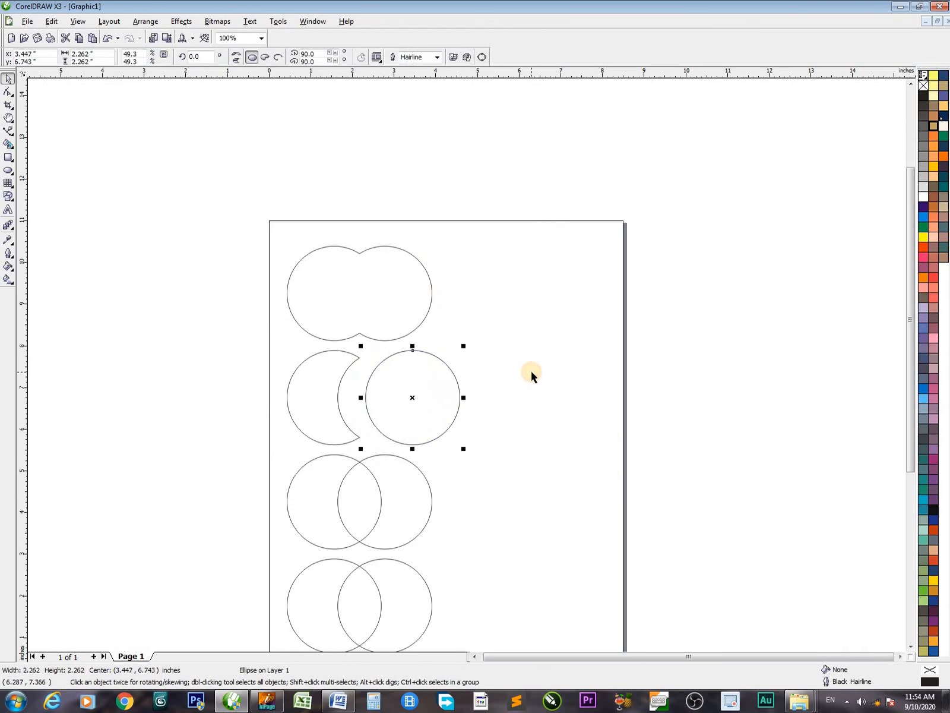
key(ctrl+z)
Intersect the third pair of circles and move the resulting lens shape out to the right of them
key(h)
drag(503, 378, 429, 318)
key(space)
drag(450, 452, 263, 340)
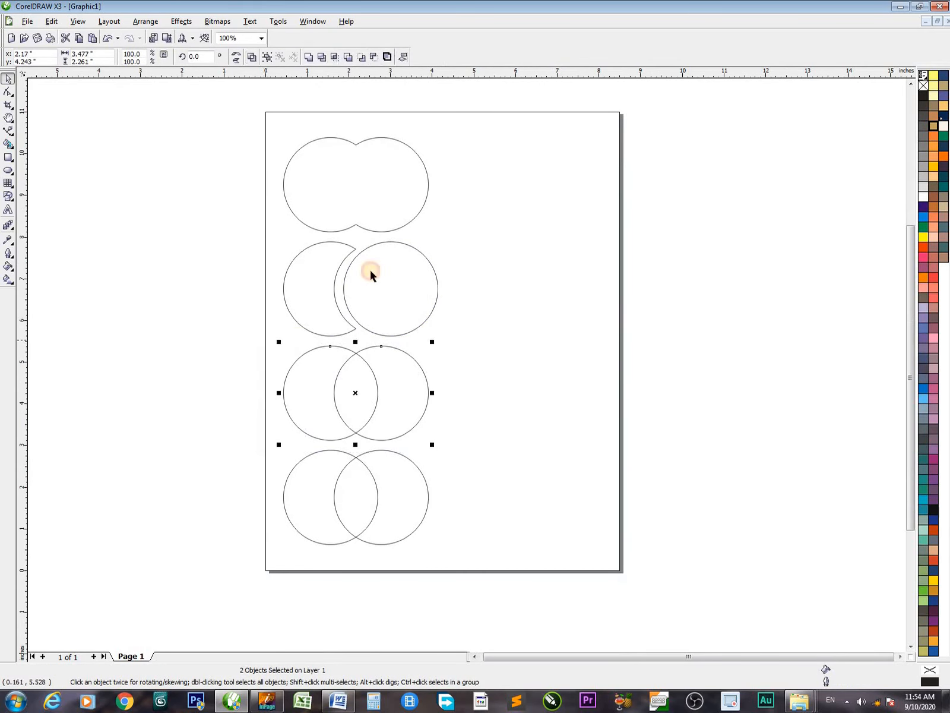
click(333, 57)
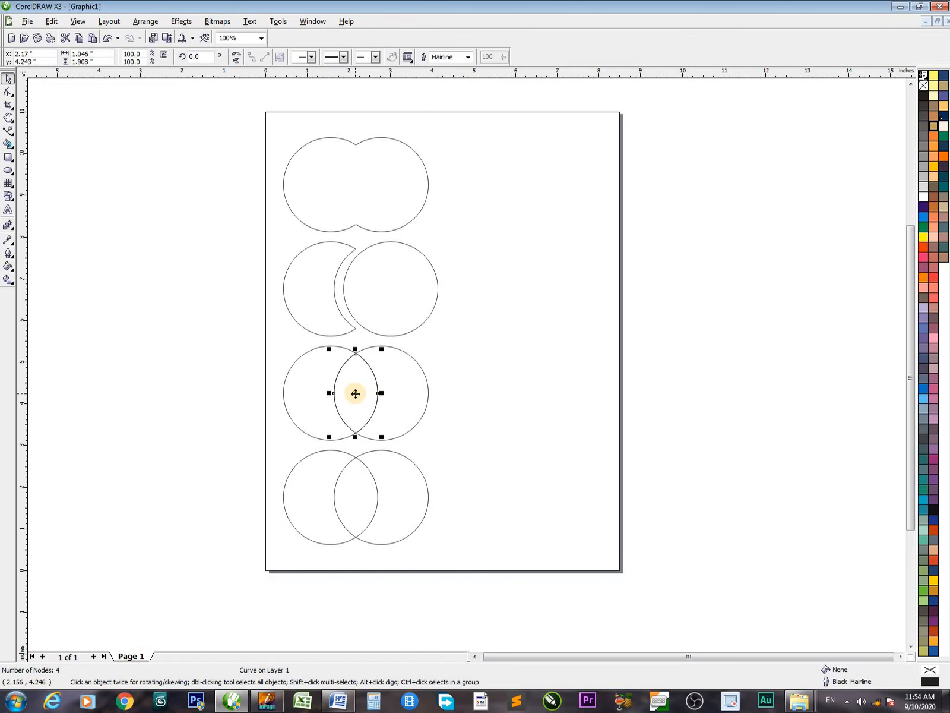
drag(356, 393, 515, 407)
Simplify the bottom pair of circles and move the right circle away from the crescent
drag(455, 571, 272, 444)
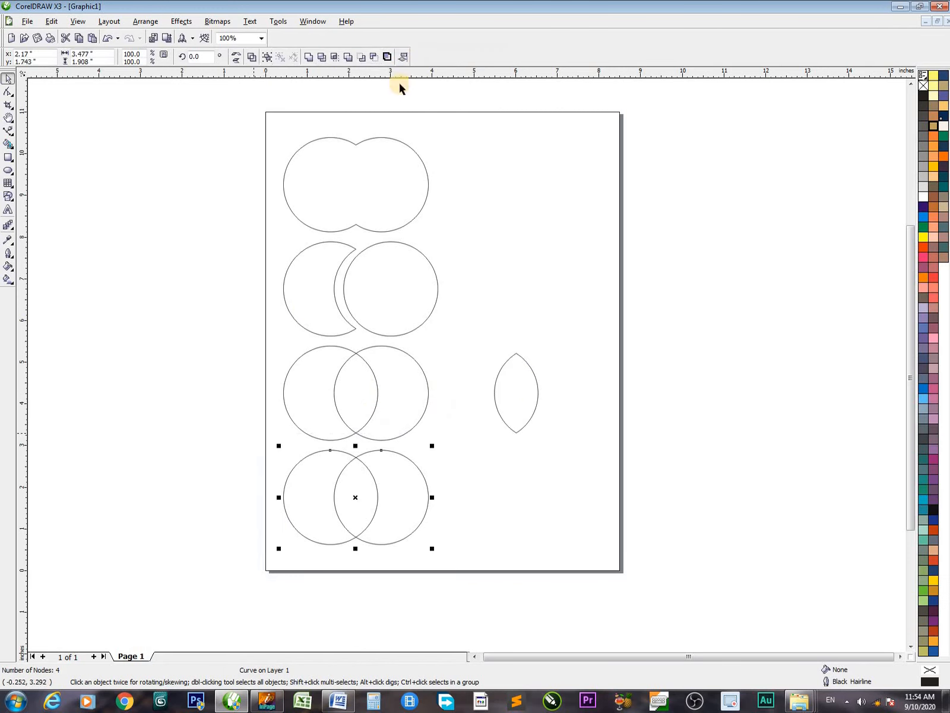
click(350, 57)
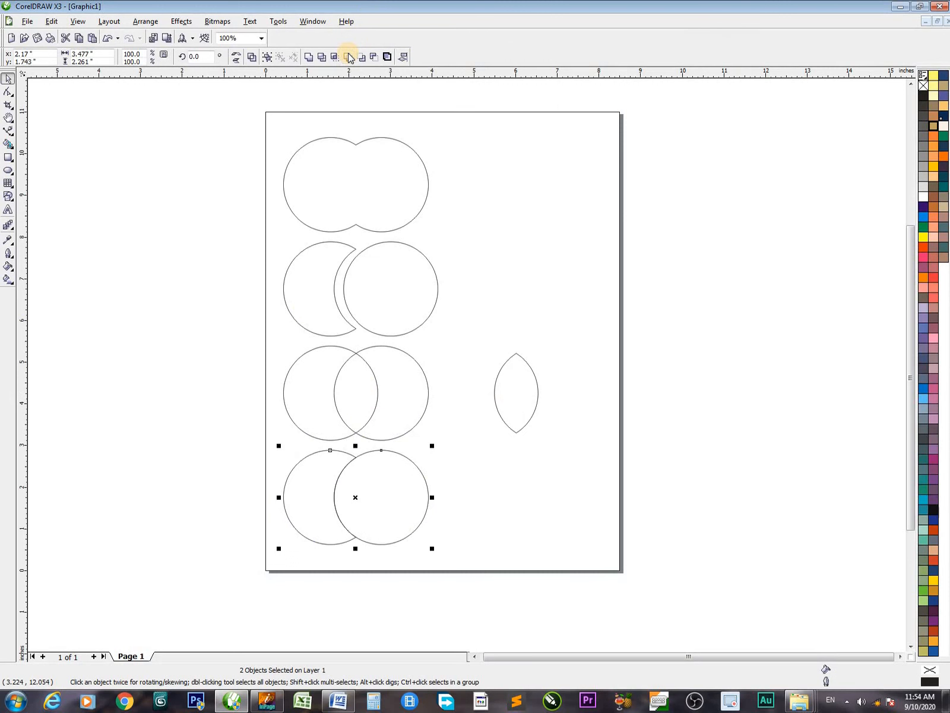
click(547, 463)
drag(384, 449, 453, 452)
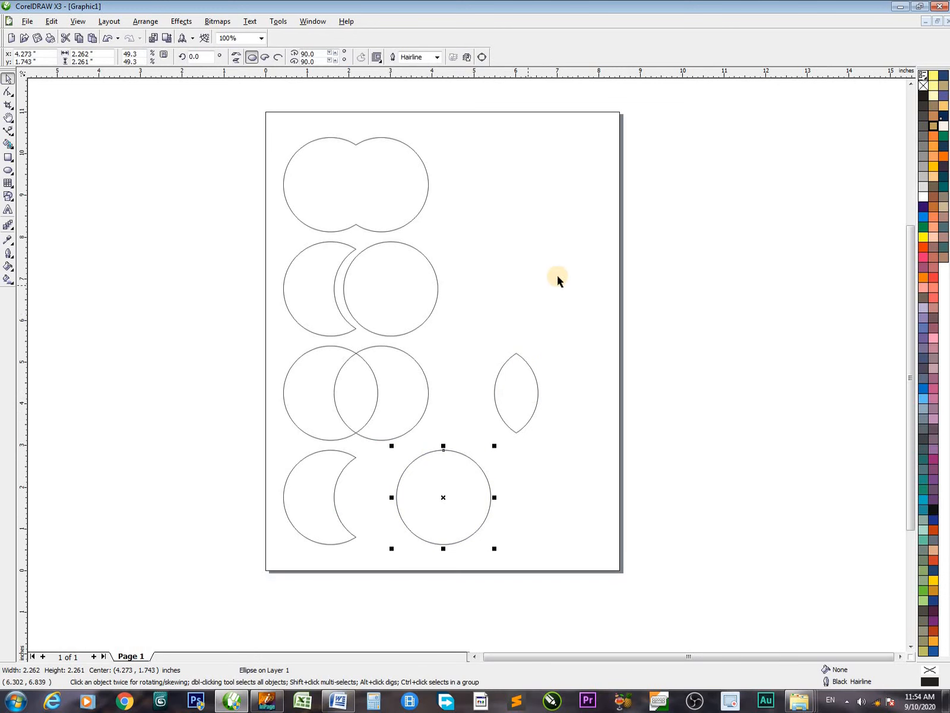
Move all eight shapes about 4 inches to the left to clear space on the page
drag(232, 122, 598, 582)
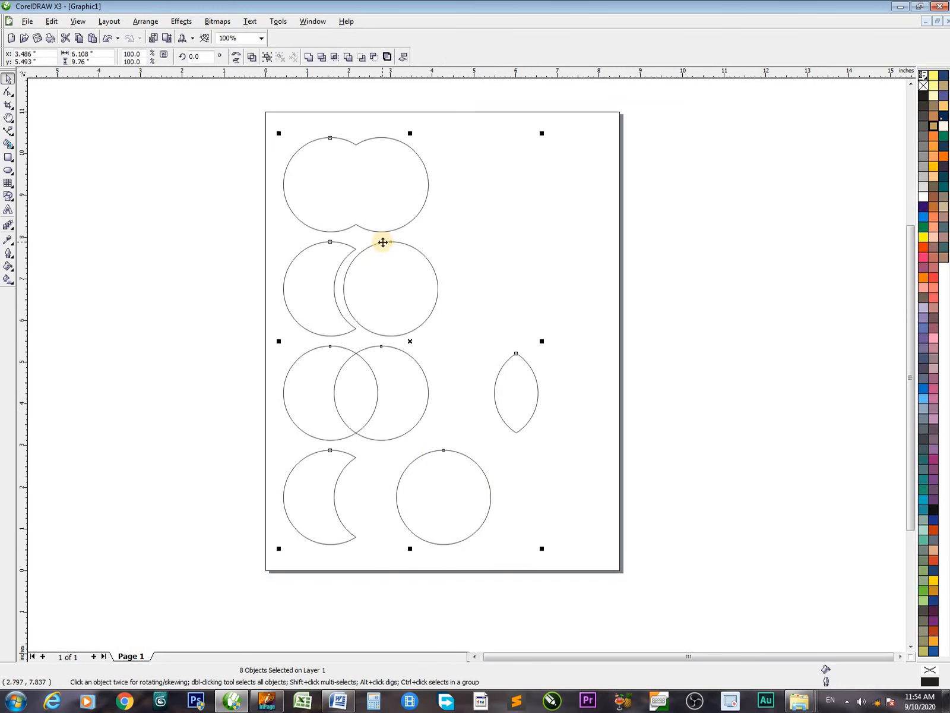
drag(383, 243, 216, 242)
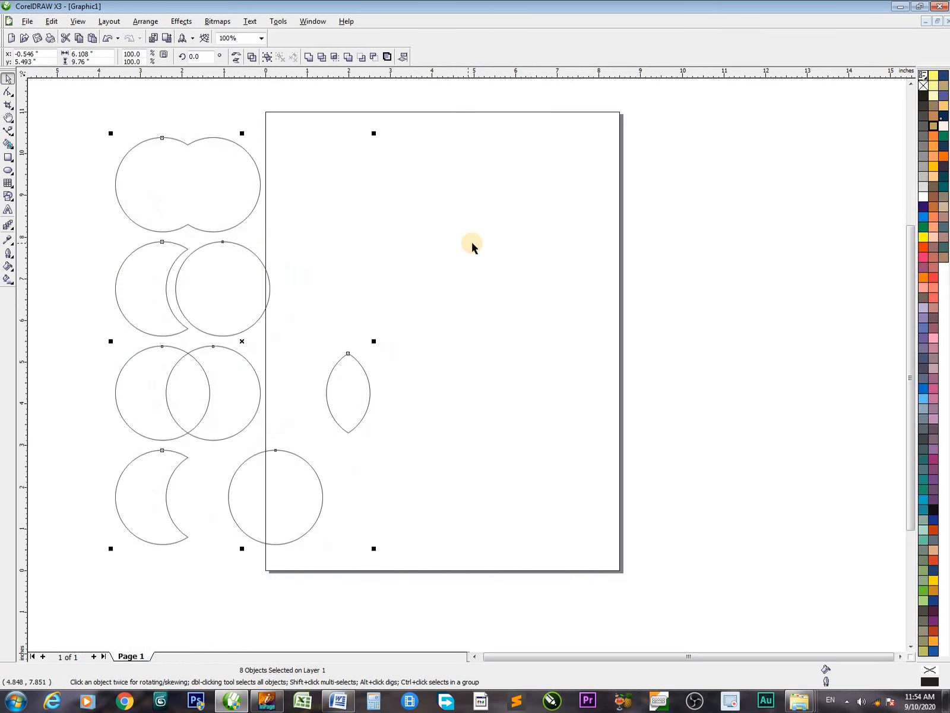
click(394, 189)
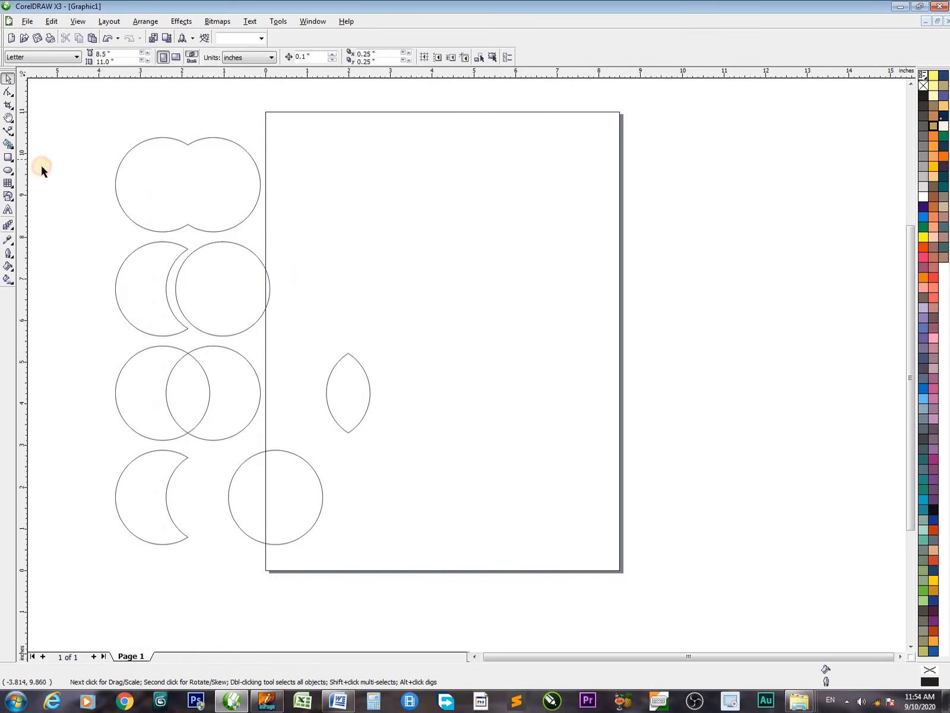
Draw a tall narrow rectangle about 0.63 by 3.46 inches in the page's upper area
click(8, 157)
drag(378, 158, 478, 406)
mouse_move(432, 337)
mouse_down()
mouse_move(392, 297)
mouse_move(405, 303)
mouse_up()
key(space)
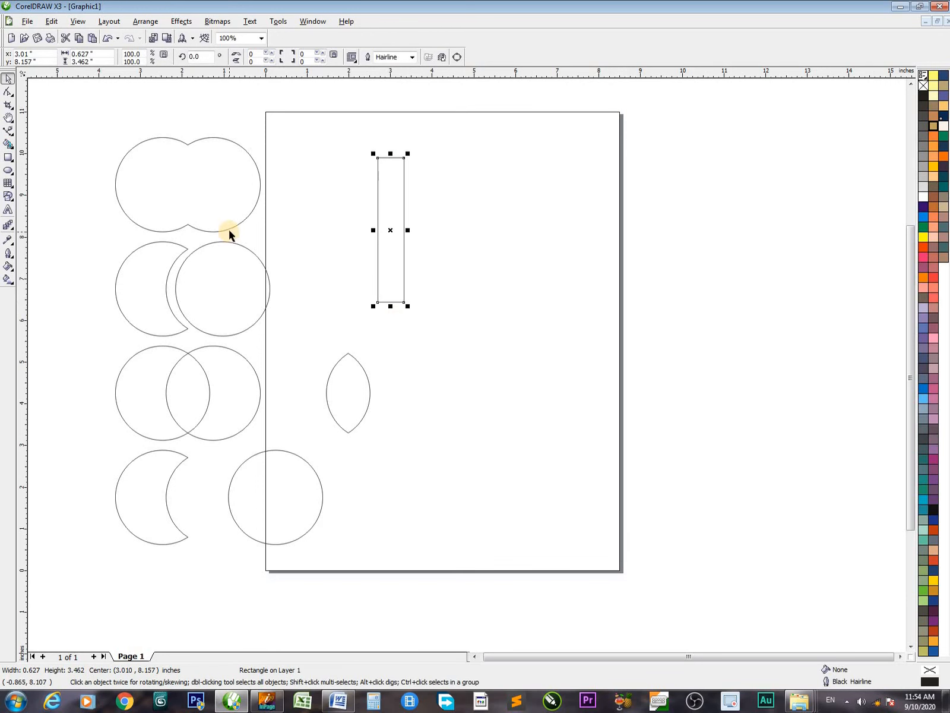
Bring the welded two-circle shape across the rectangle, make an overlapping duplicate and weld the two together
drag(229, 231, 504, 272)
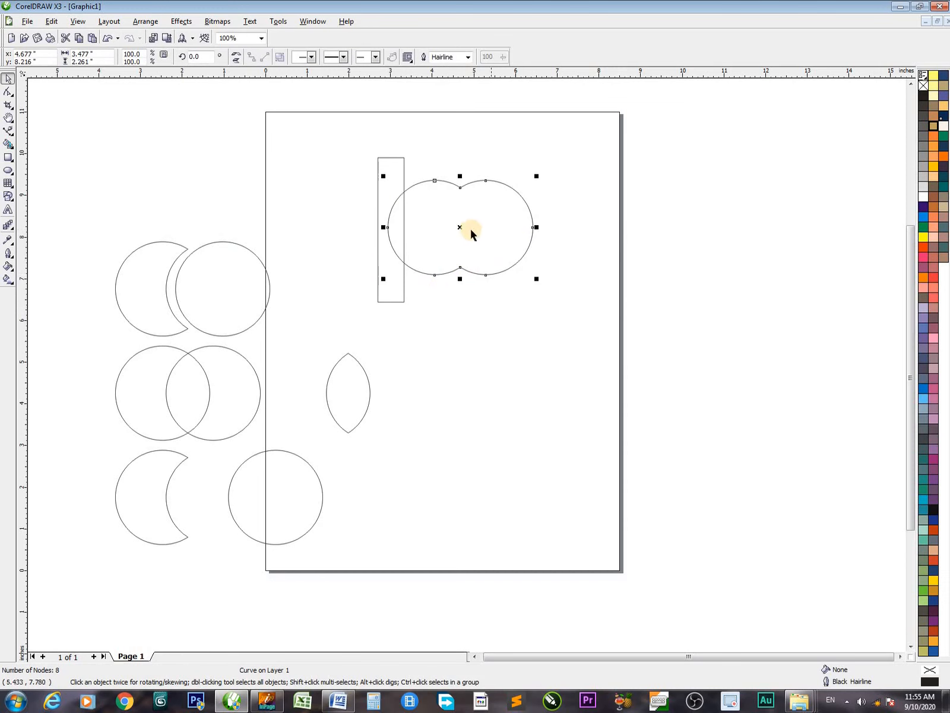
drag(460, 230, 427, 229)
drag(249, 169, 574, 289)
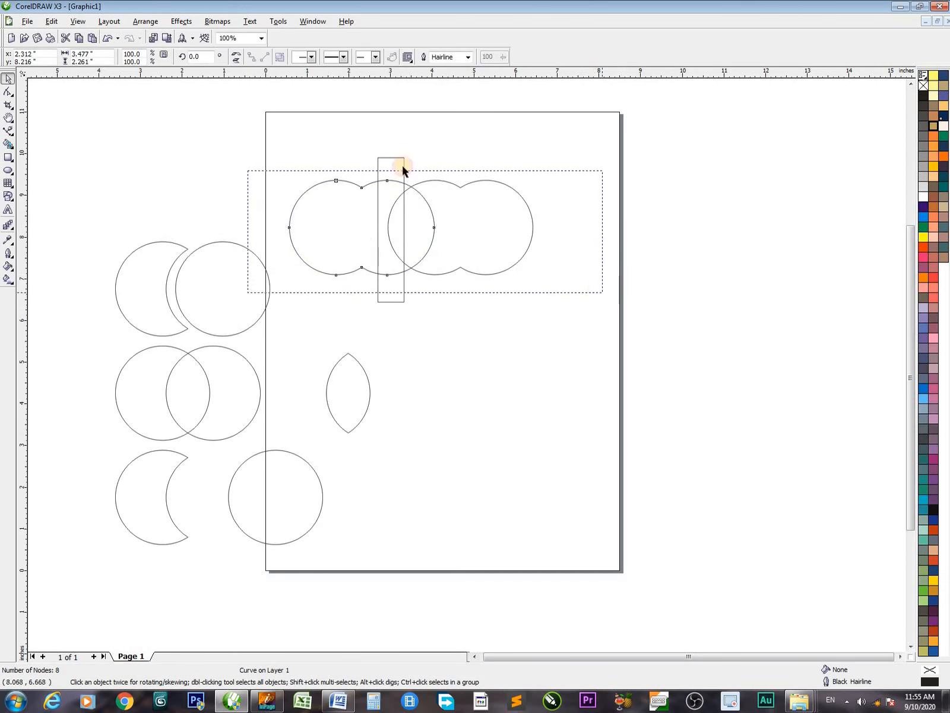
click(309, 57)
click(401, 160)
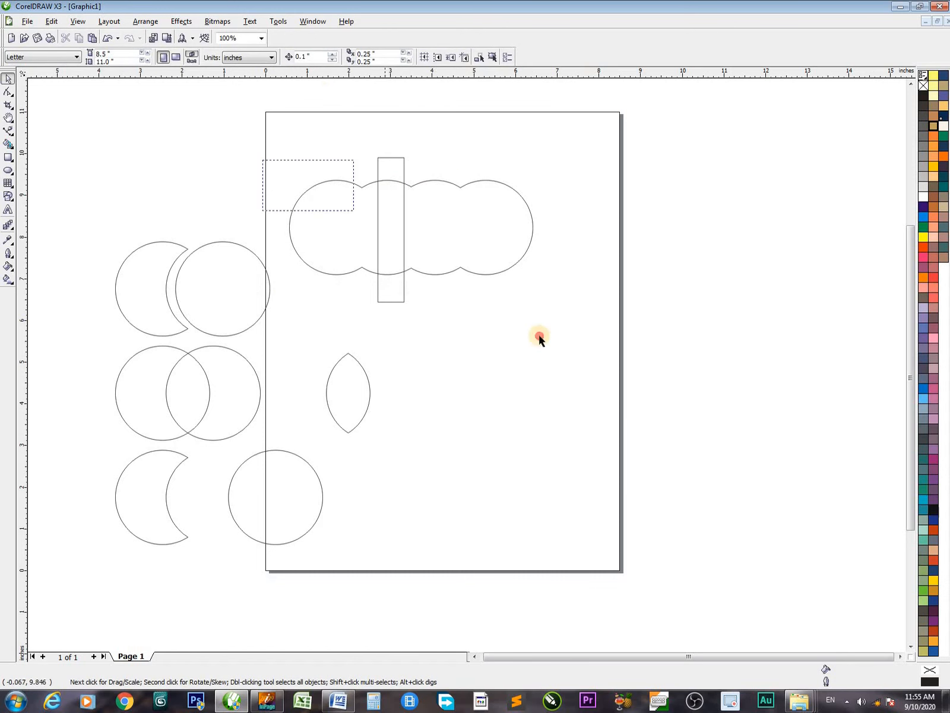
Delete the welded four-lobed shape overlapping the rectangle
drag(511, 315, 623, 359)
key(Delete)
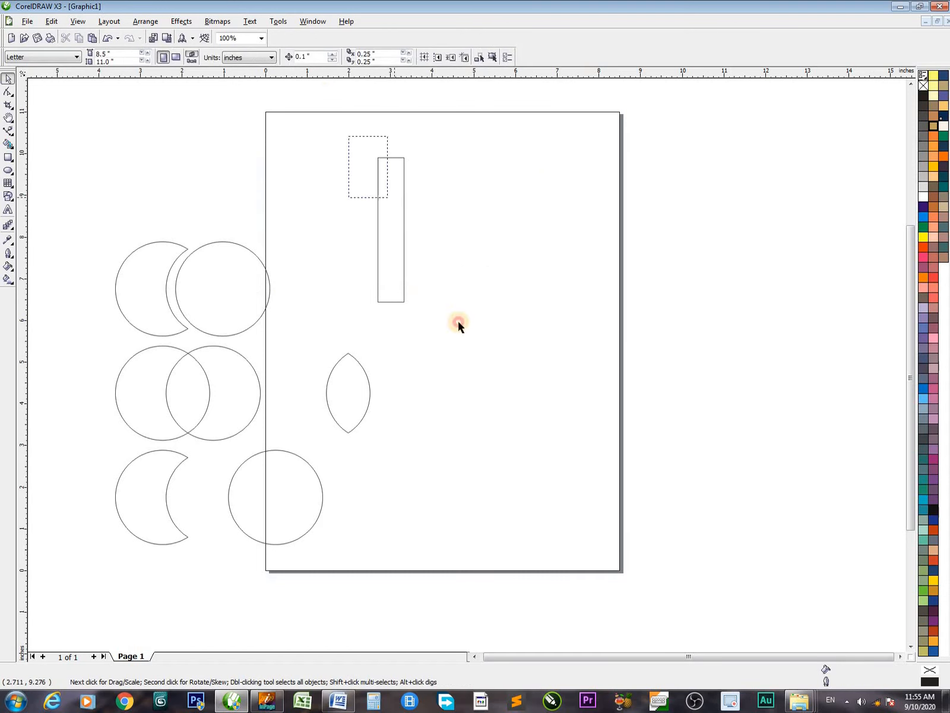
drag(450, 308, 461, 318)
Create a copy of the rectangle rotated to 270 degrees about its centre to form a cross
drag(392, 232, 392, 229)
click(391, 229)
drag(406, 149, 465, 250)
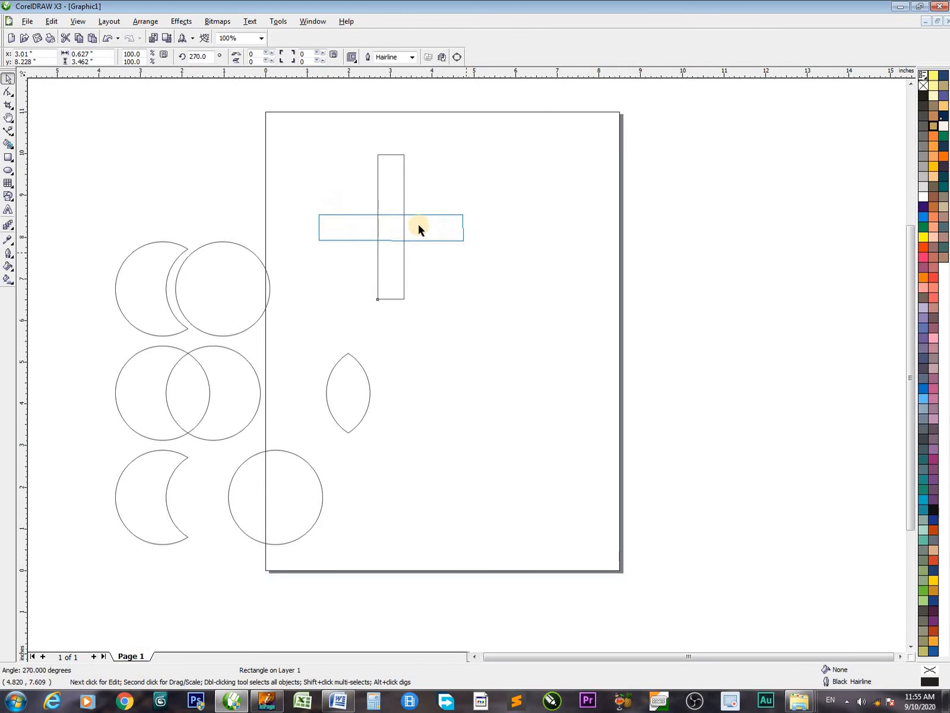
Create a copy of the cross rotated to 315 degrees about its centre to form eight arms
drag(270, 136, 529, 330)
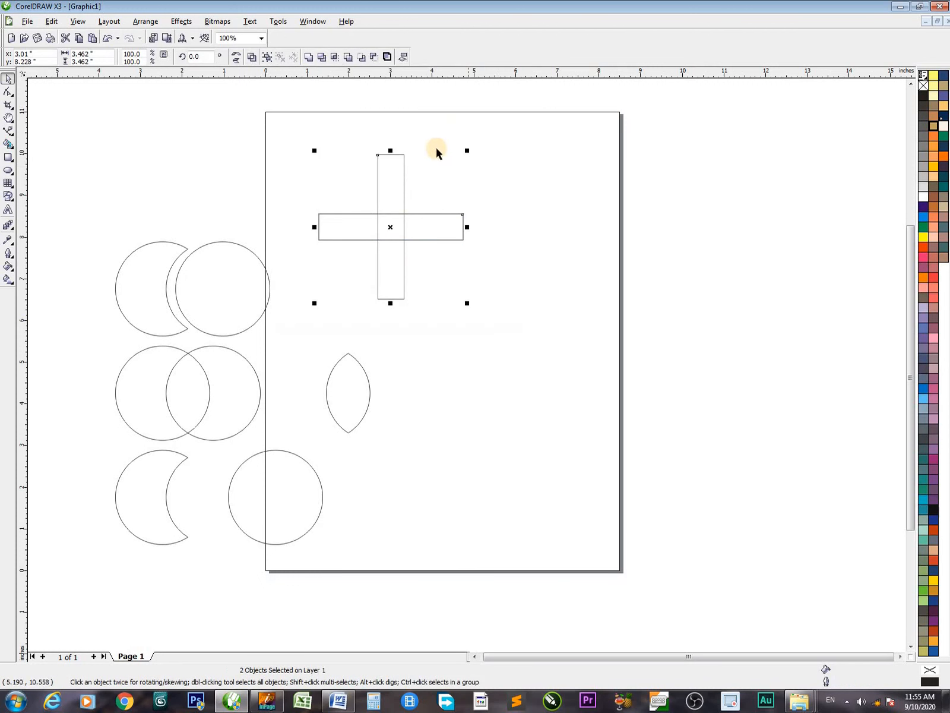
click(404, 156)
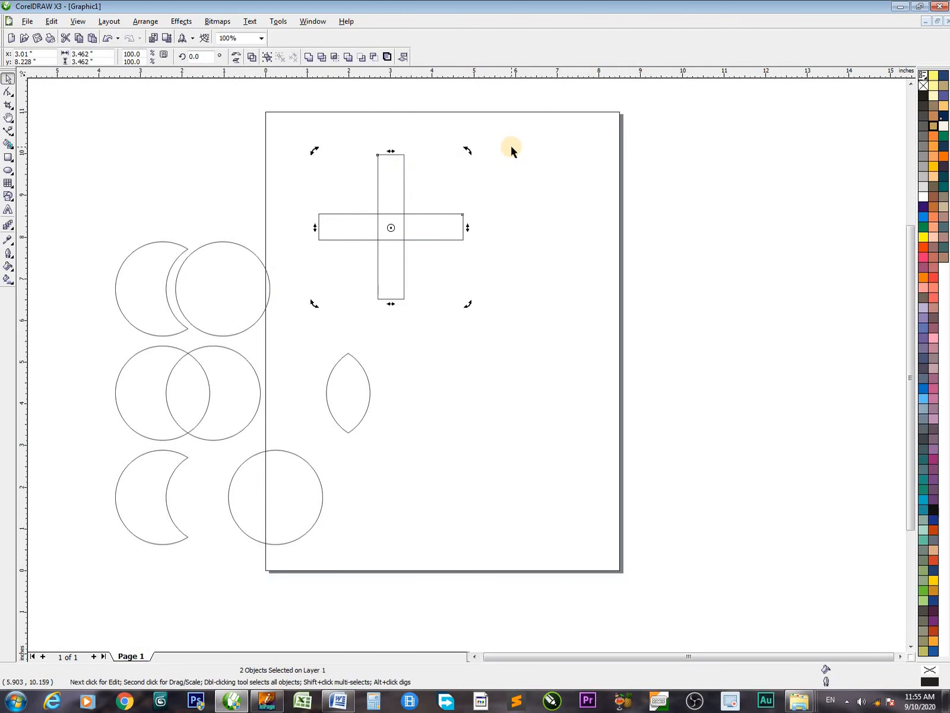
drag(468, 150, 514, 233)
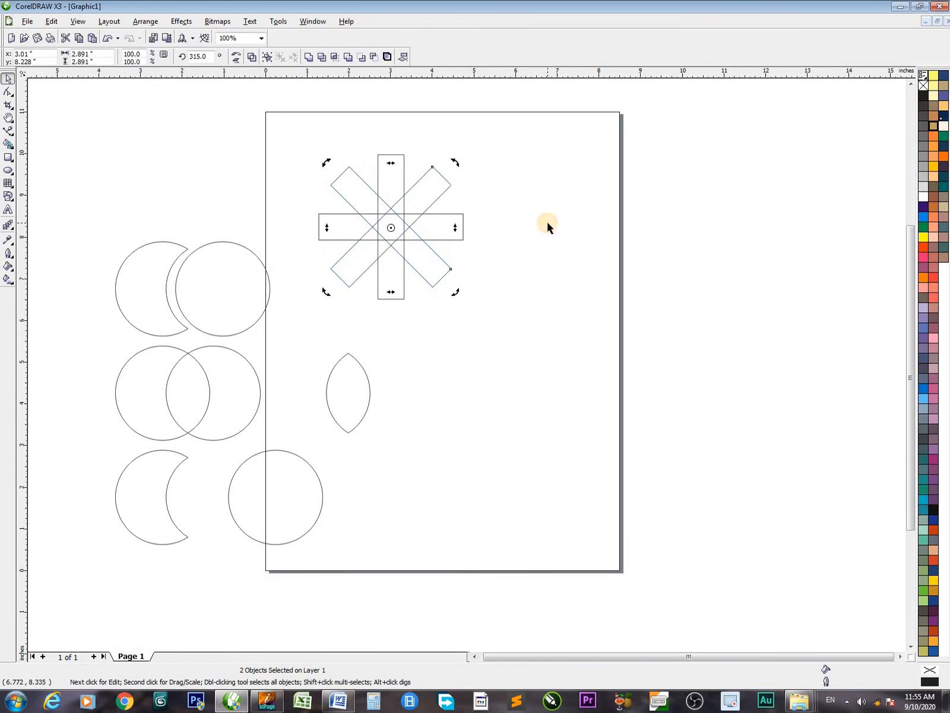
click(328, 155)
Weld the four crossing rectangles into one eight-armed shape
drag(258, 129, 606, 334)
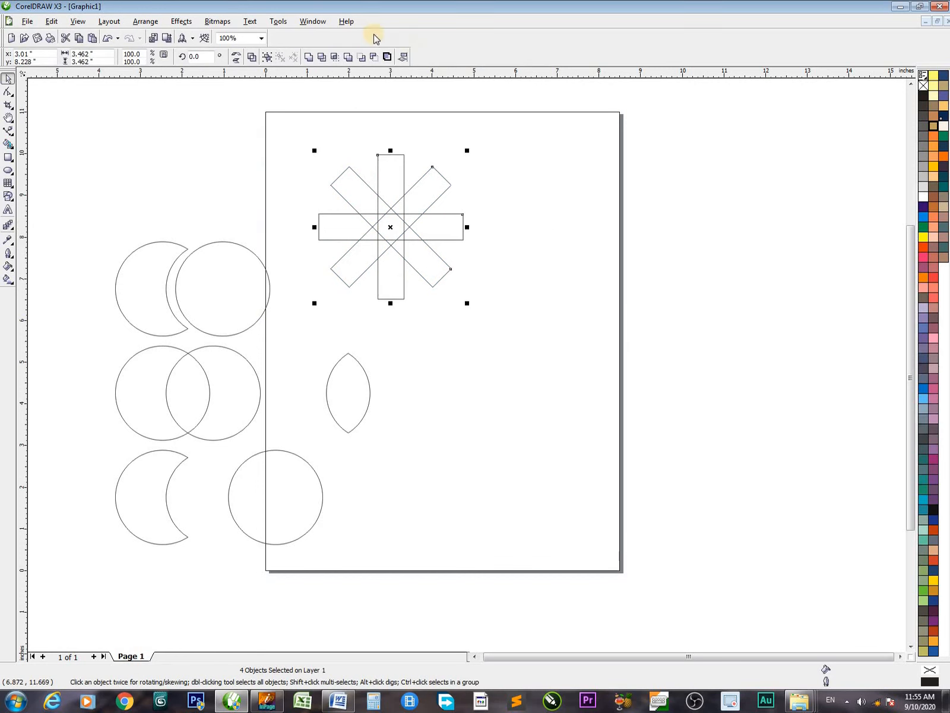
click(309, 56)
click(609, 232)
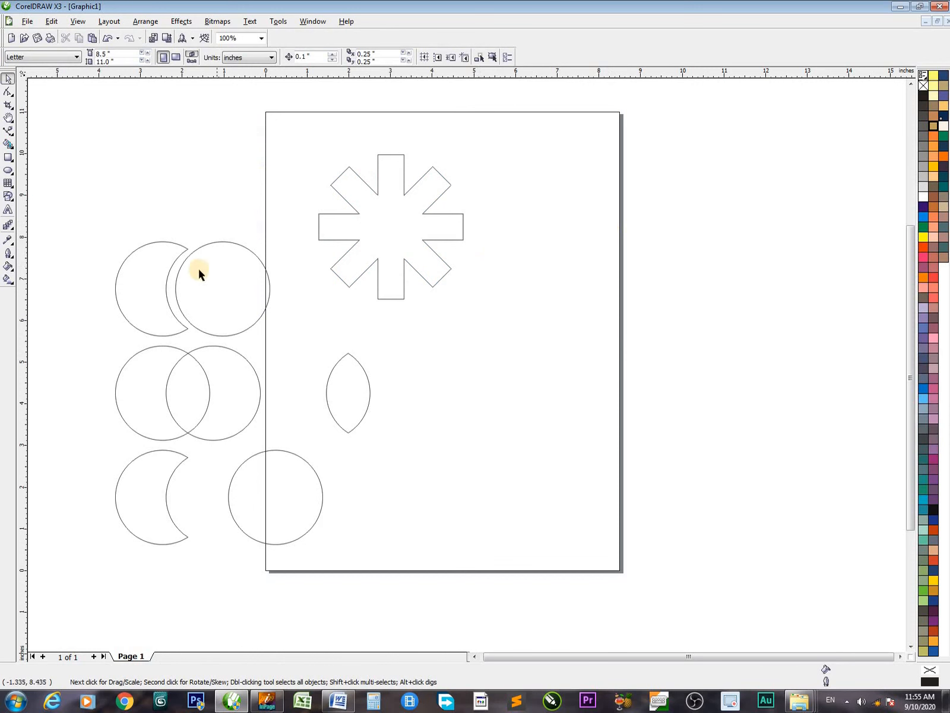
Place a copy of the second row's full circle on the eight-armed shape and align their centres
drag(236, 246, 404, 192)
shift+click(426, 177)
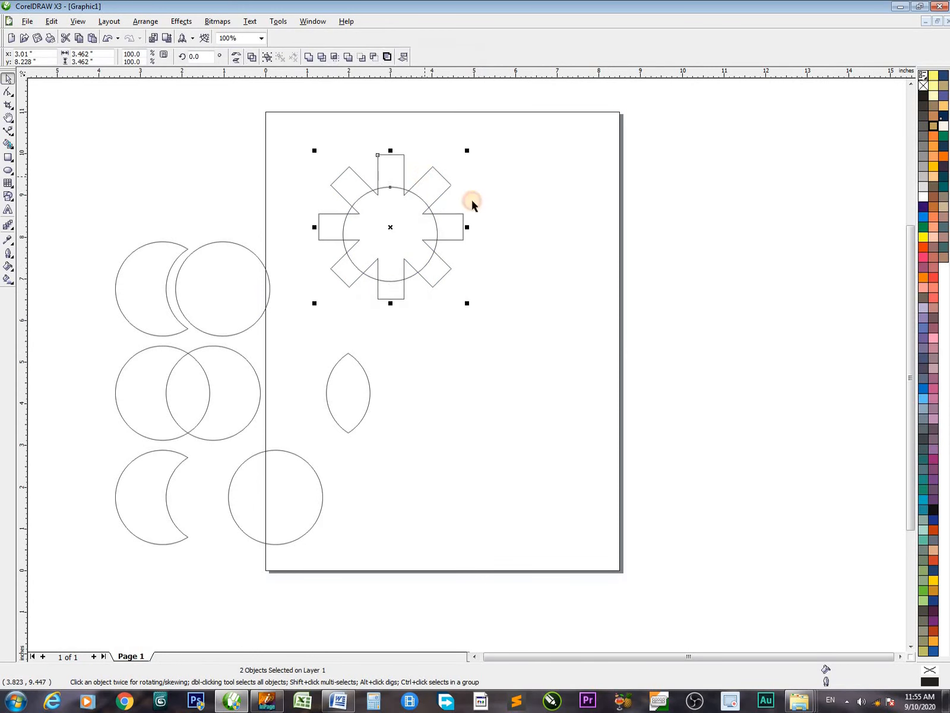
key(e)
click(415, 254)
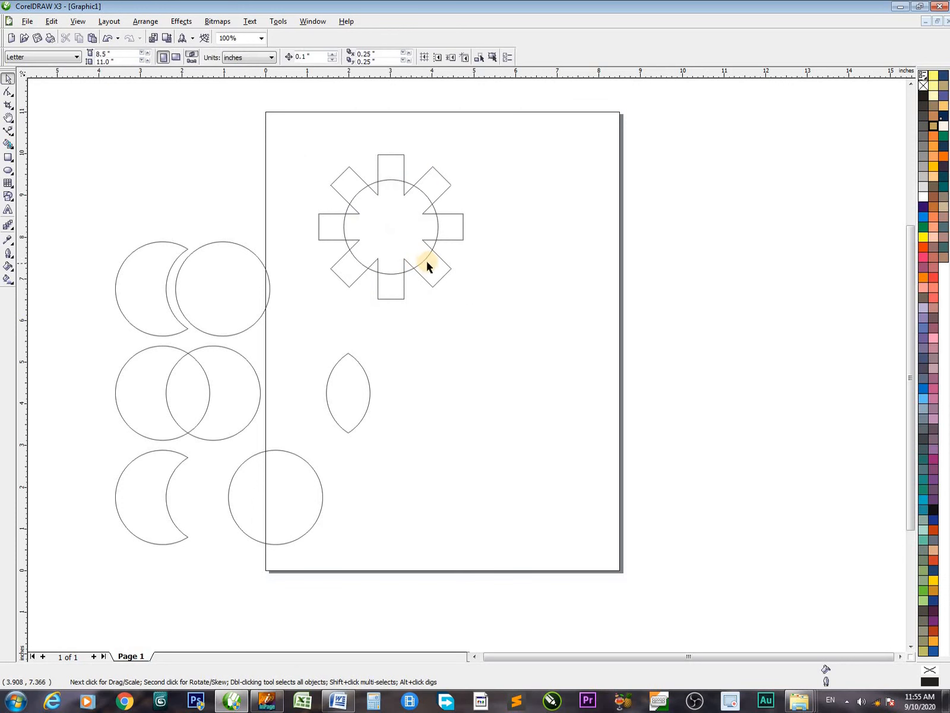
Enlarge the centred circle to about 2.88 inches and weld it with the eight-armed shape into a gear
click(426, 260)
drag(441, 277, 455, 290)
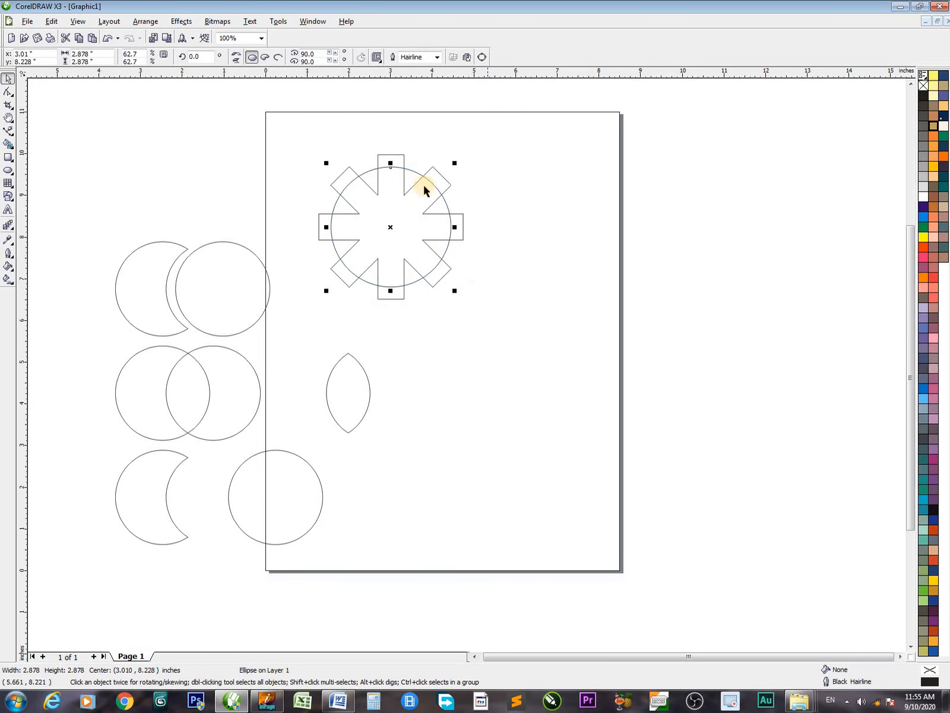
shift+click(404, 155)
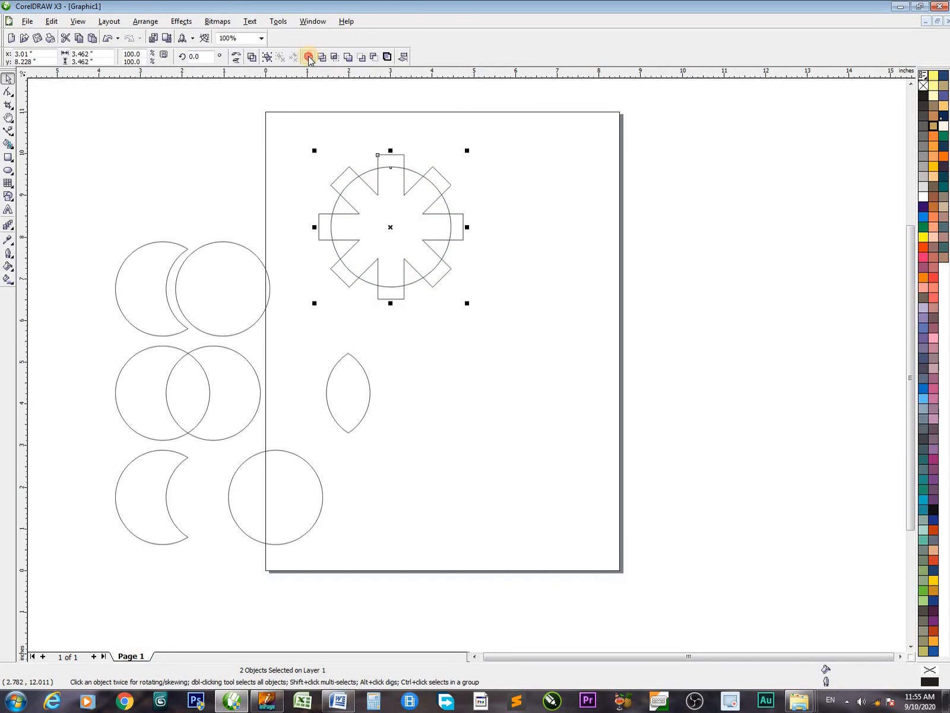
click(314, 56)
click(605, 274)
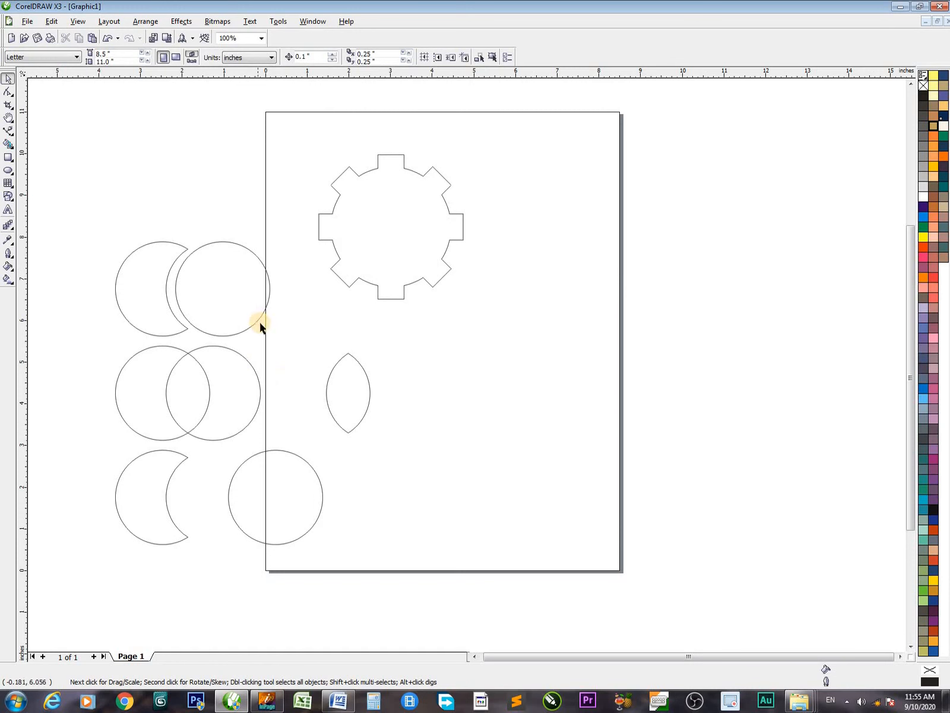
Place a copy of the first row's full circle on the gear and align their centres
drag(260, 325, 422, 260)
shift+click(432, 284)
key(c)
key(e)
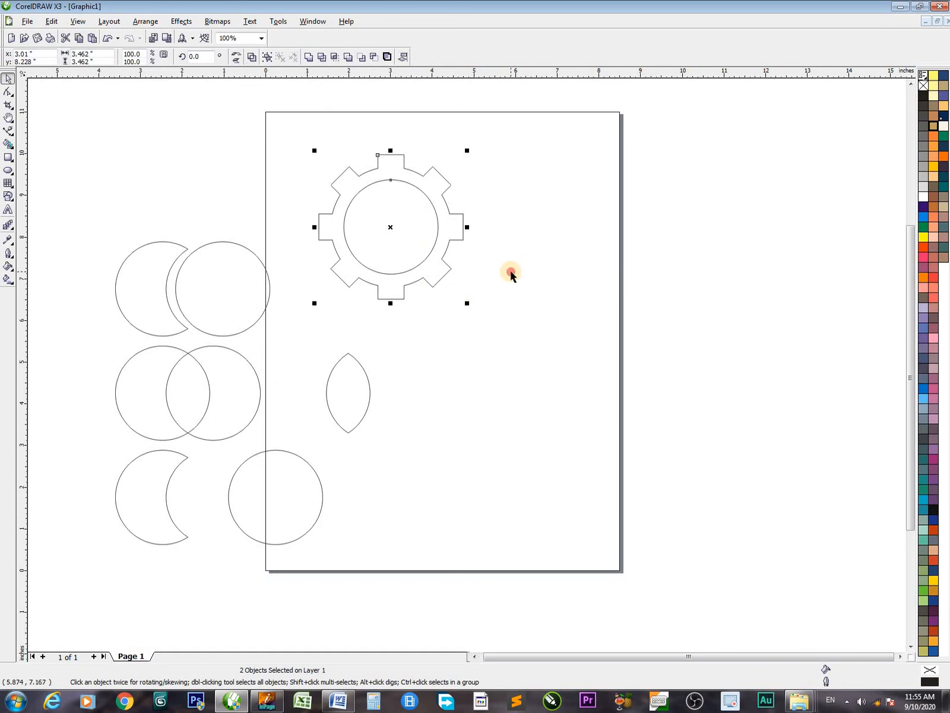
Shrink the circle inside the gear about its centre and add a much smaller concentric copy within it
click(511, 275)
click(423, 265)
drag(440, 277, 448, 286)
drag(442, 292, 409, 254)
click(501, 246)
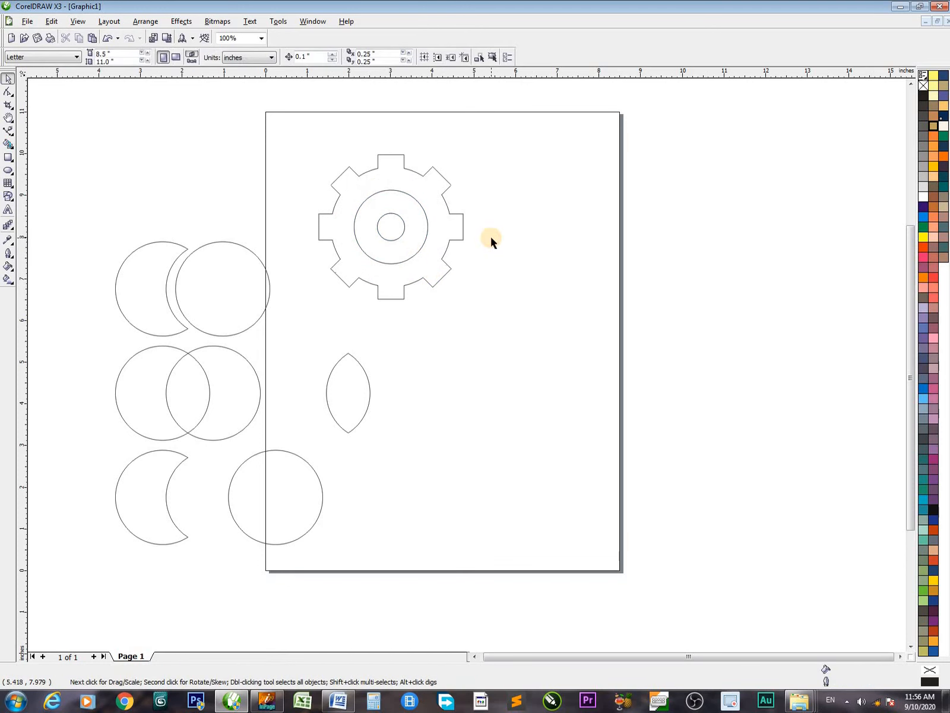
Try placing an overlapping copy of the gear's outline slightly to its right and undo it
drag(232, 114, 578, 355)
click(556, 344)
drag(238, 111, 613, 383)
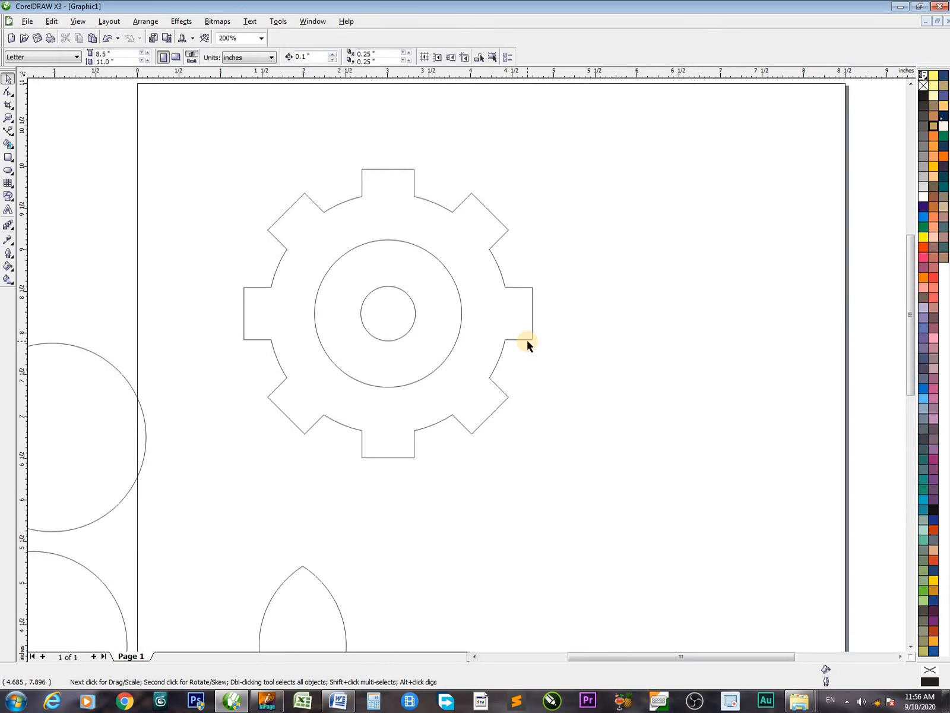
drag(527, 338, 556, 349)
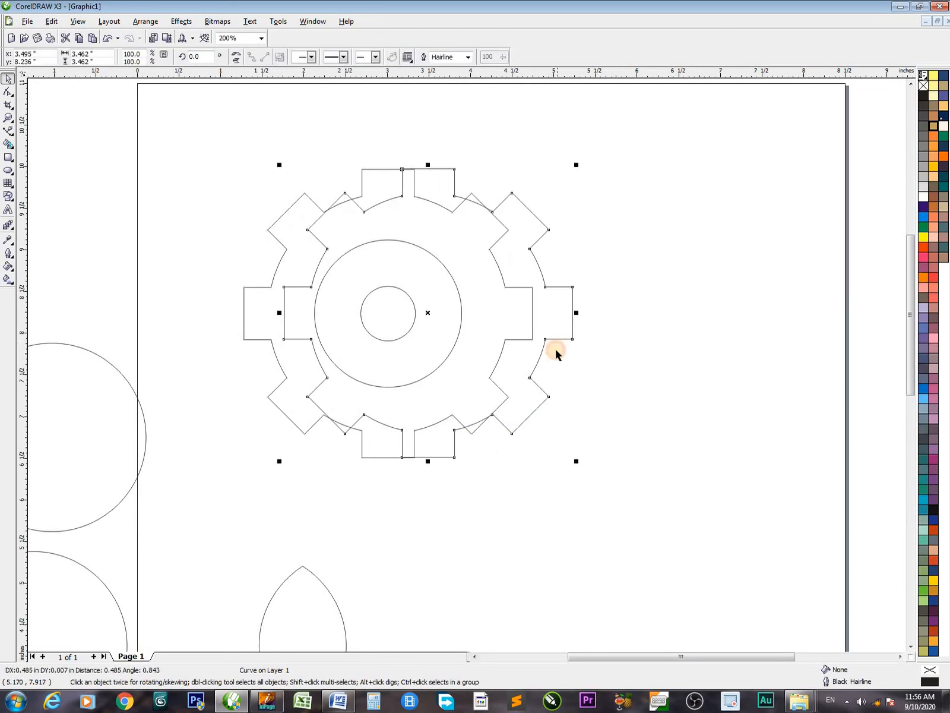
shift+click(308, 200)
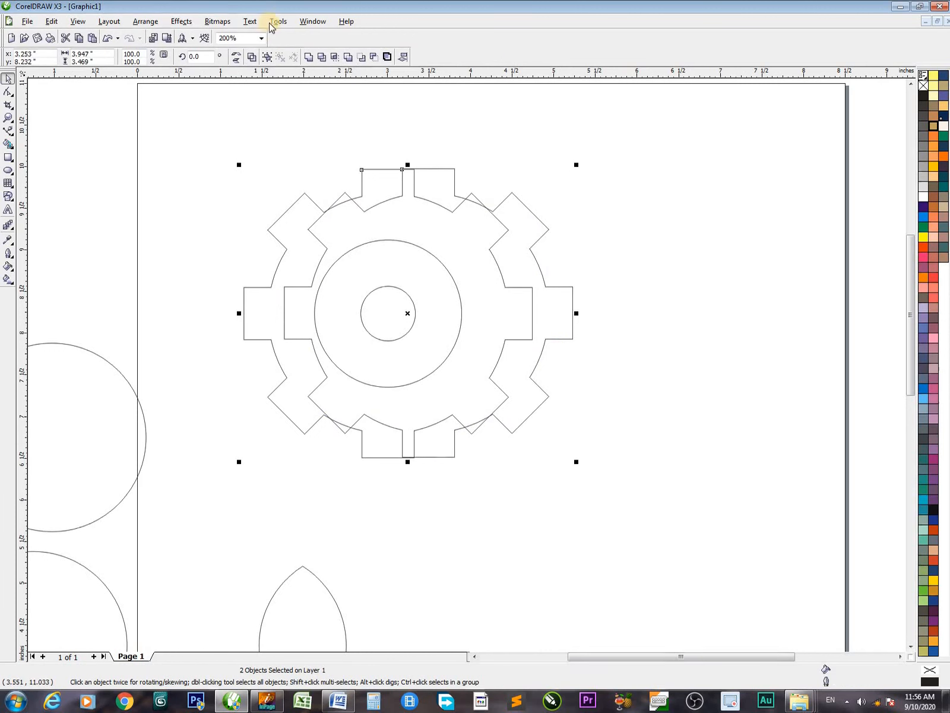
key(ctrl+z)
key(ctrl+z)
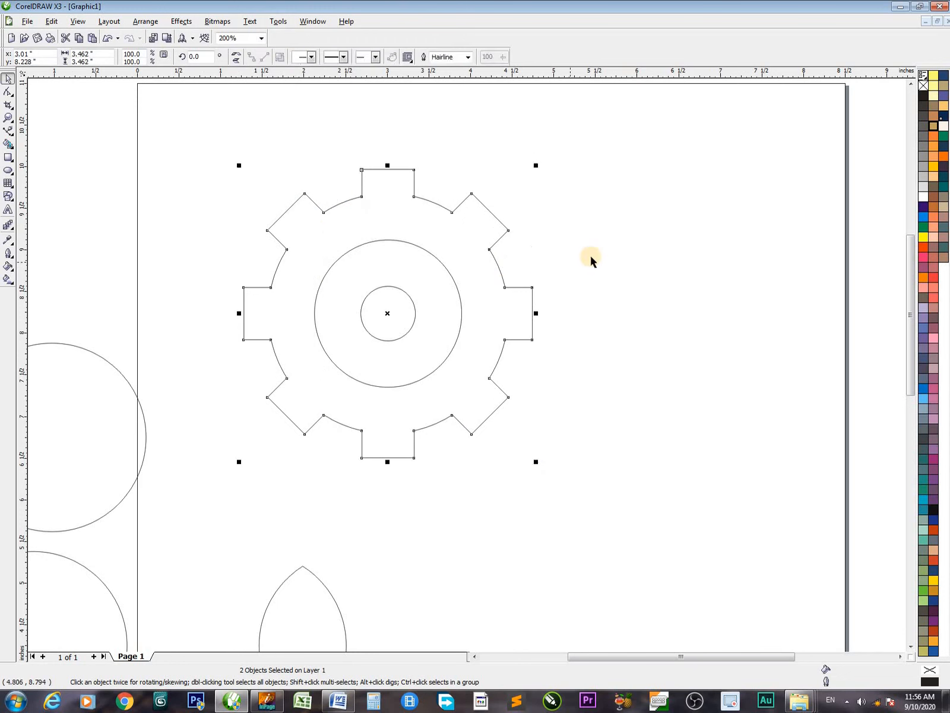
Try combining the gear outline with its inner circle and undo the combination
shift+click(461, 205)
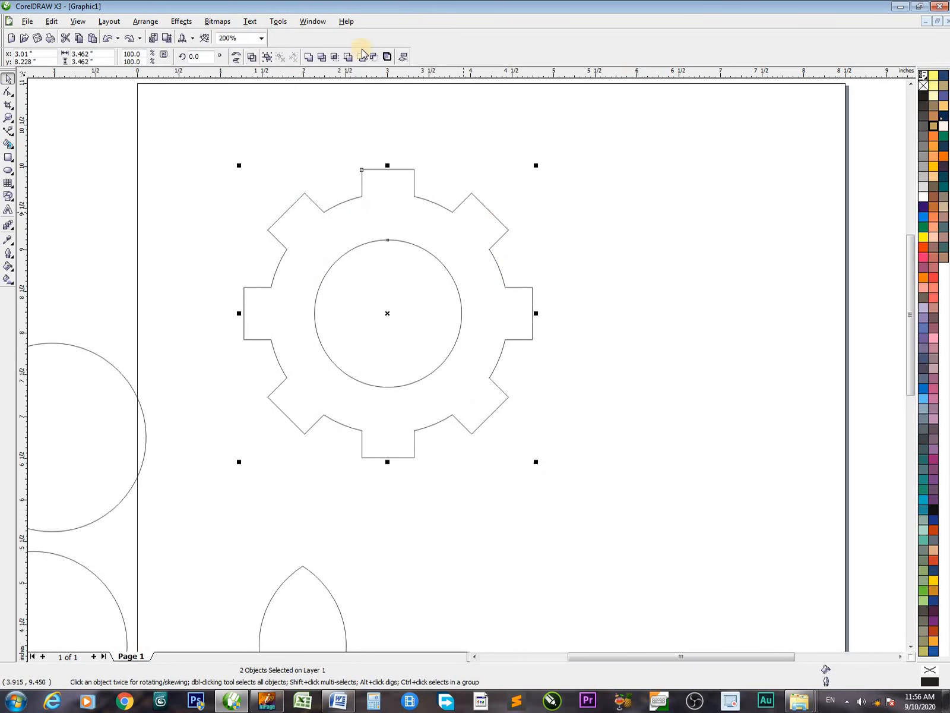
click(250, 57)
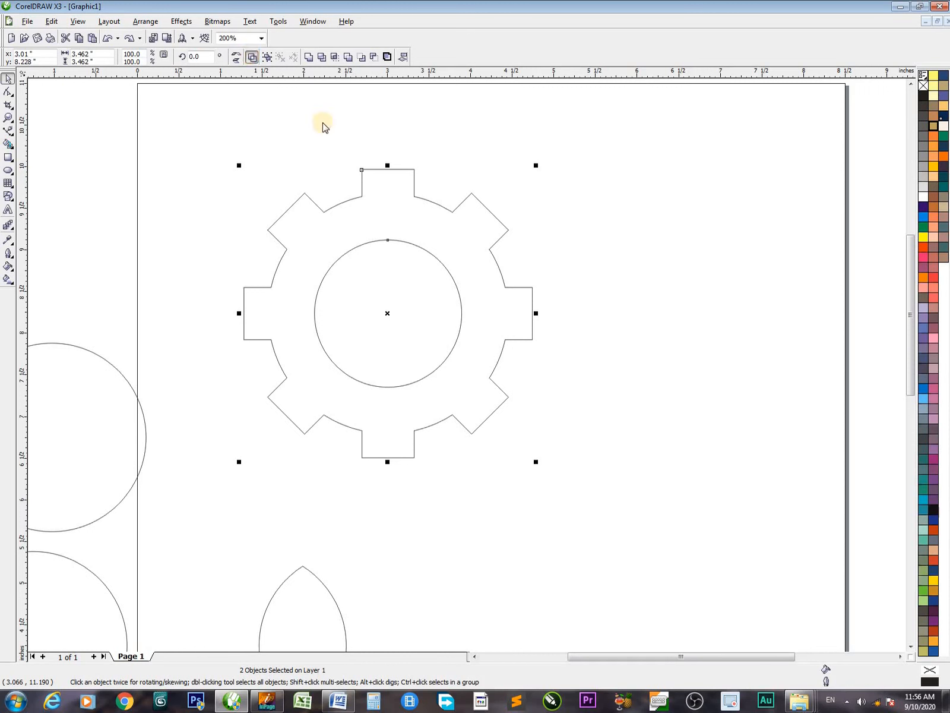
click(389, 133)
key(ctrl+z)
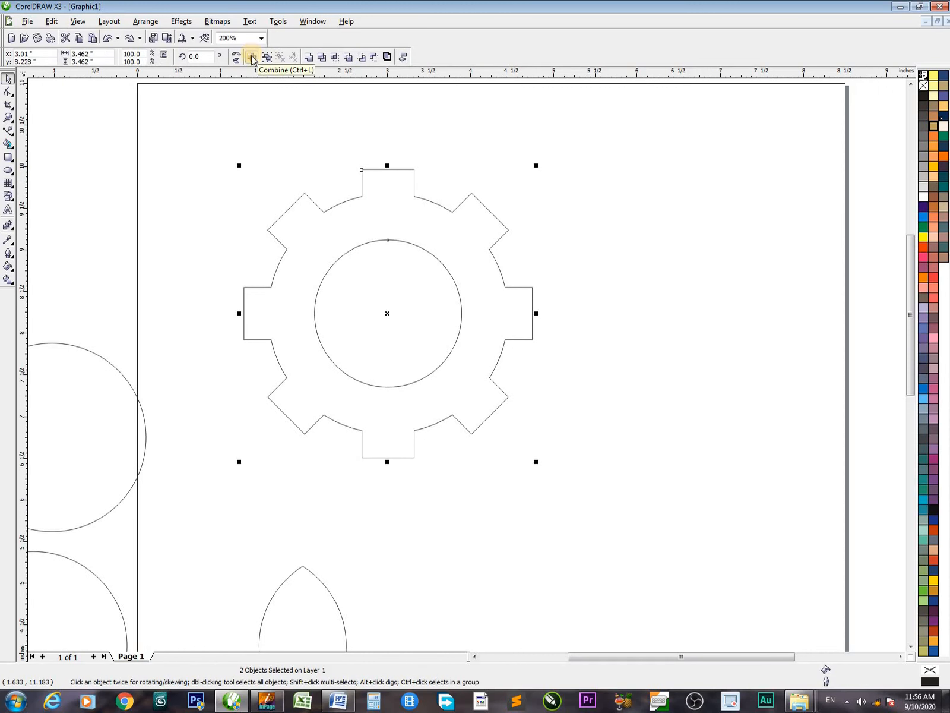
click(569, 250)
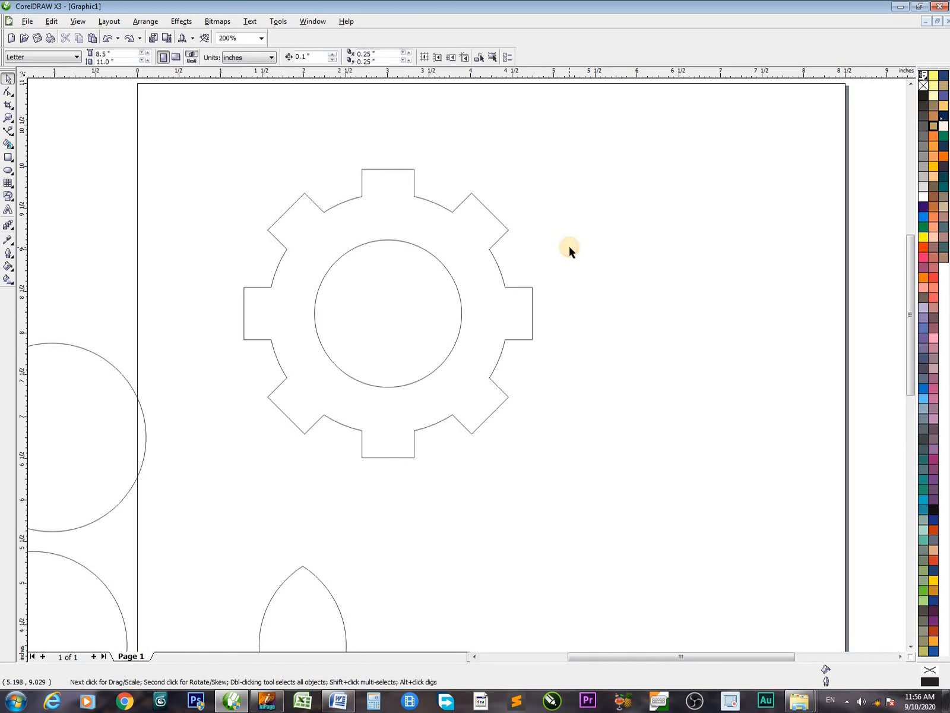
Combine the gear outline and the circle inside it into one curve
click(393, 238)
shift+click(409, 170)
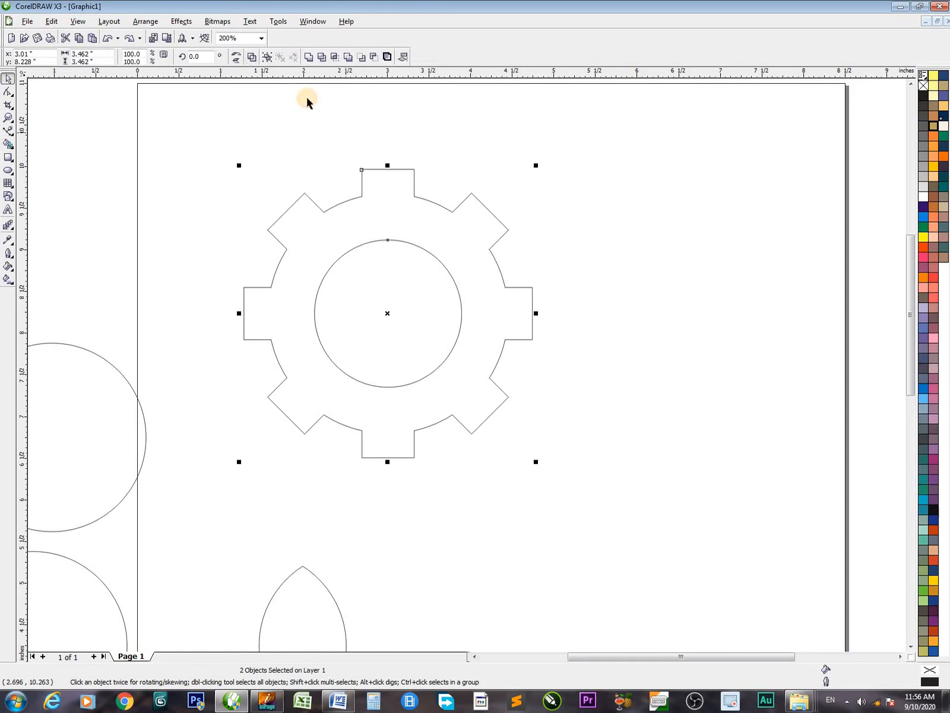
click(249, 60)
click(454, 211)
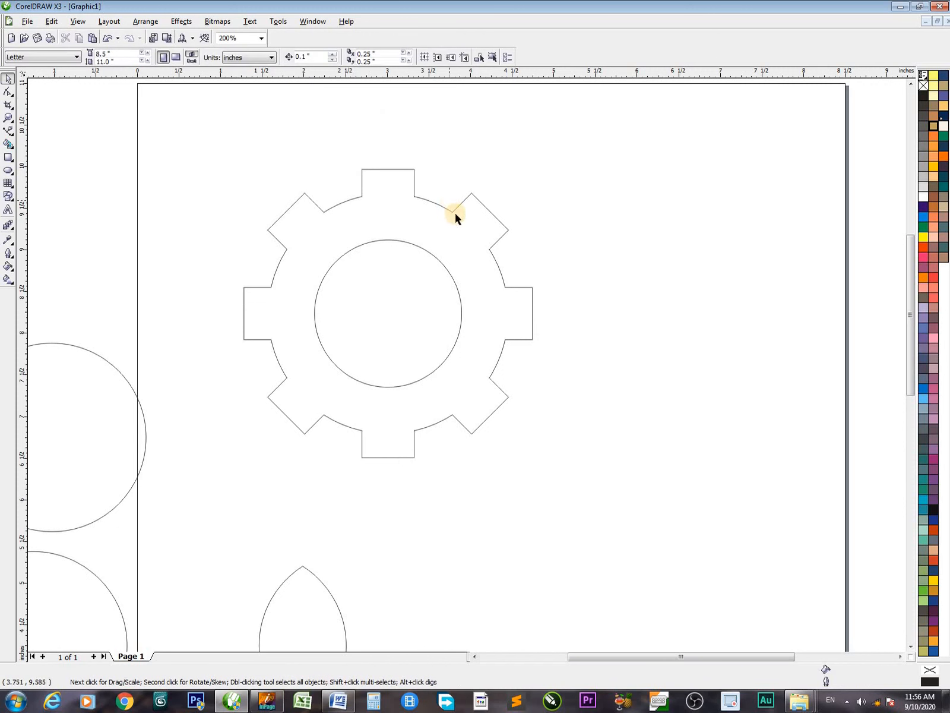
Try moving the combined gear away to the right and undo the move
drag(454, 209, 723, 244)
drag(430, 197, 640, 257)
key(ctrl+z)
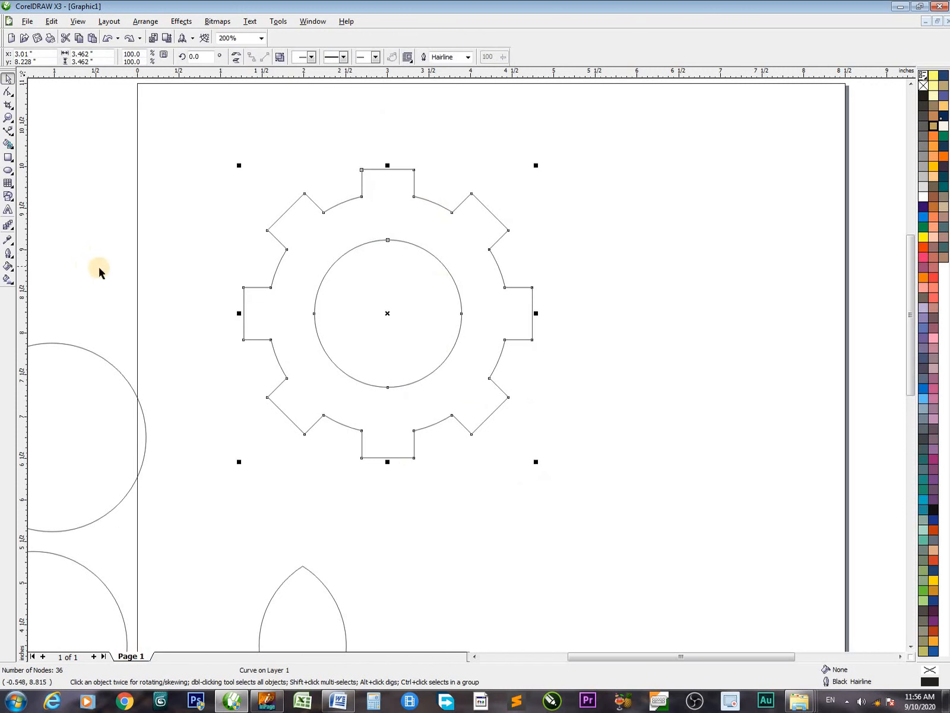
Draw a circle about 1 inch in diameter inside the gear's hole
click(8, 170)
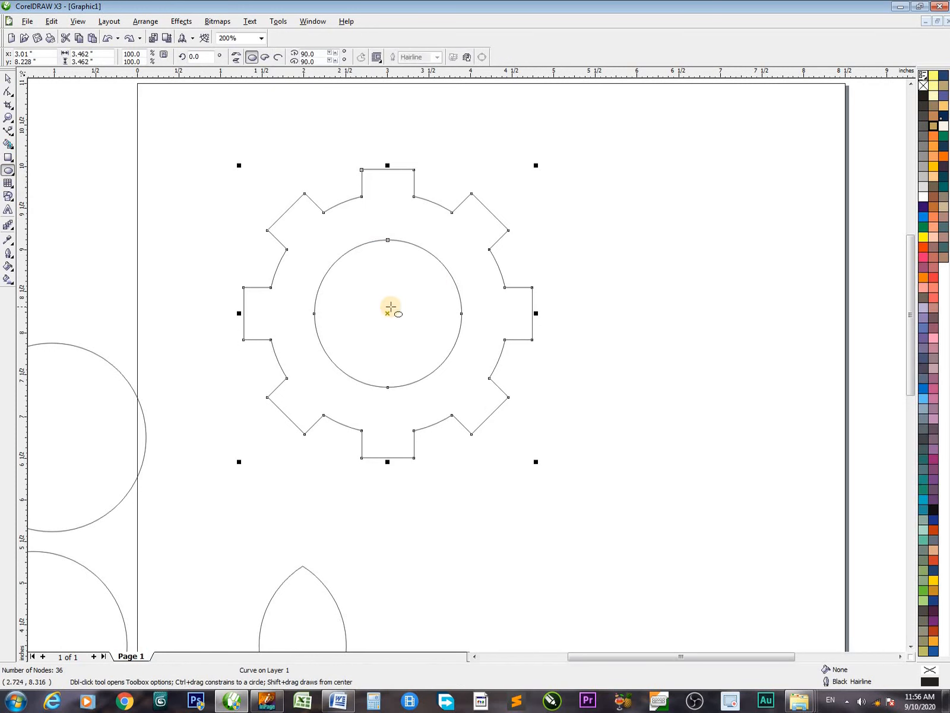
drag(376, 304, 411, 346)
key(ctrl+b)
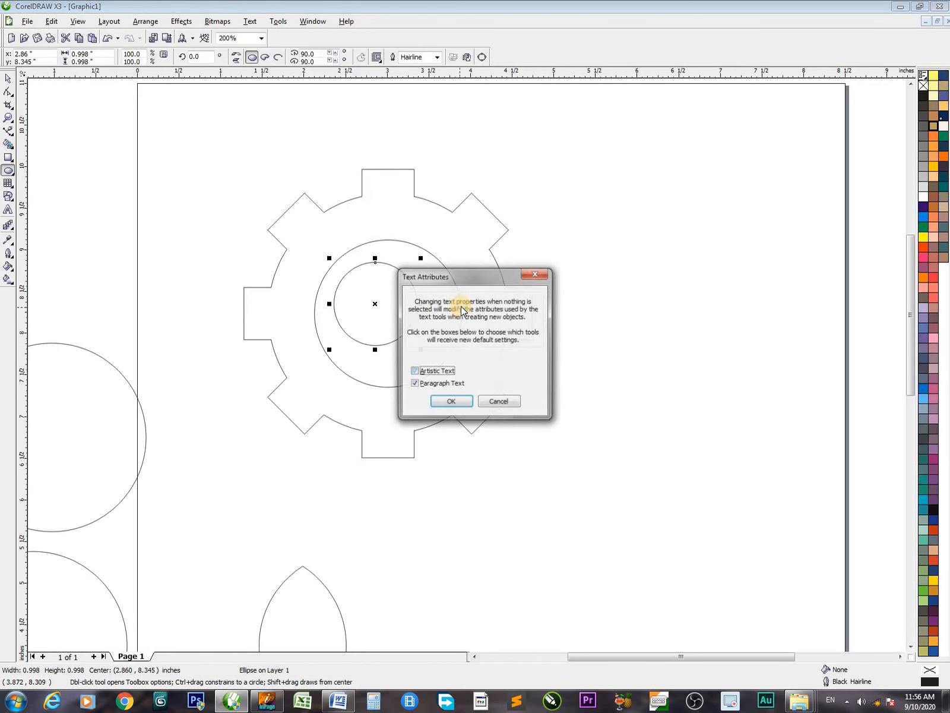
click(451, 402)
key(space)
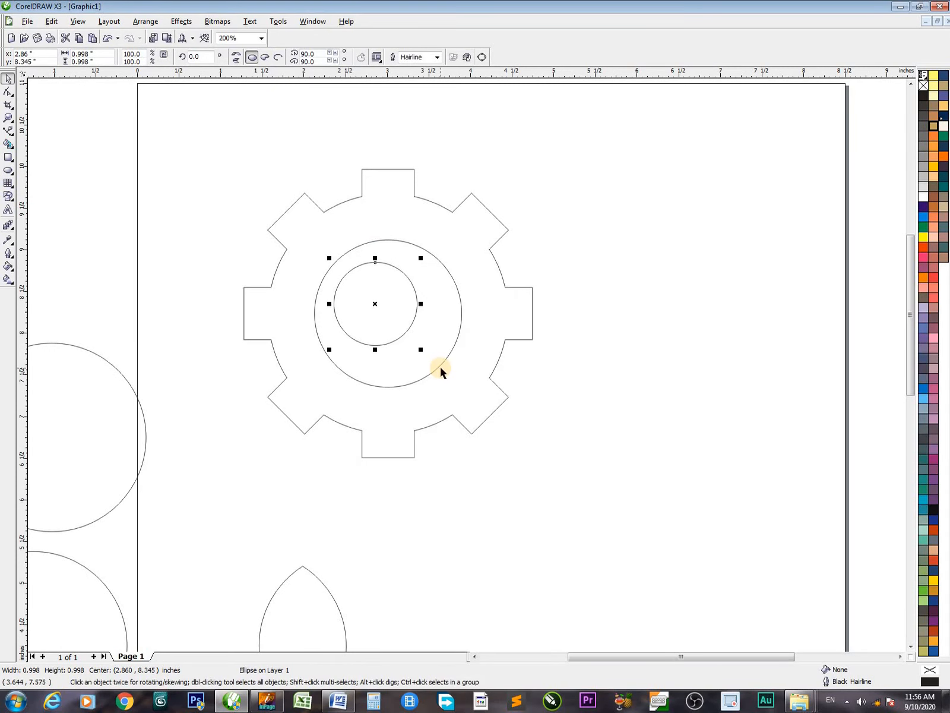
Align the small circle's centre with the centre of the gear
shift+click(440, 369)
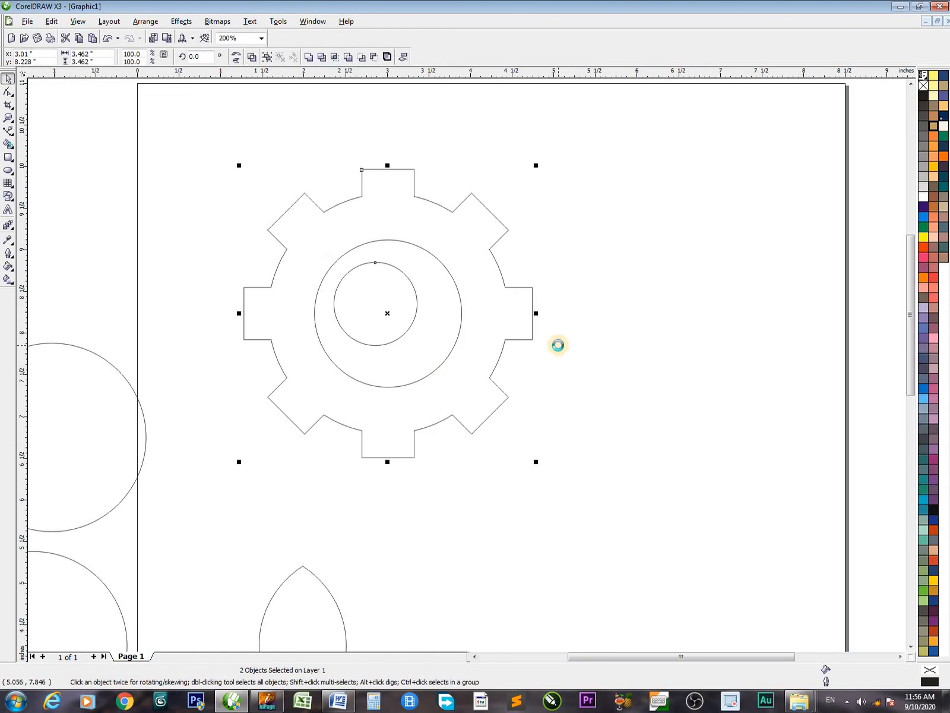
key(c)
key(e)
click(629, 310)
Shrink the small centred circle to about 0.75 inch and combine it with the gear
drag(250, 237, 528, 397)
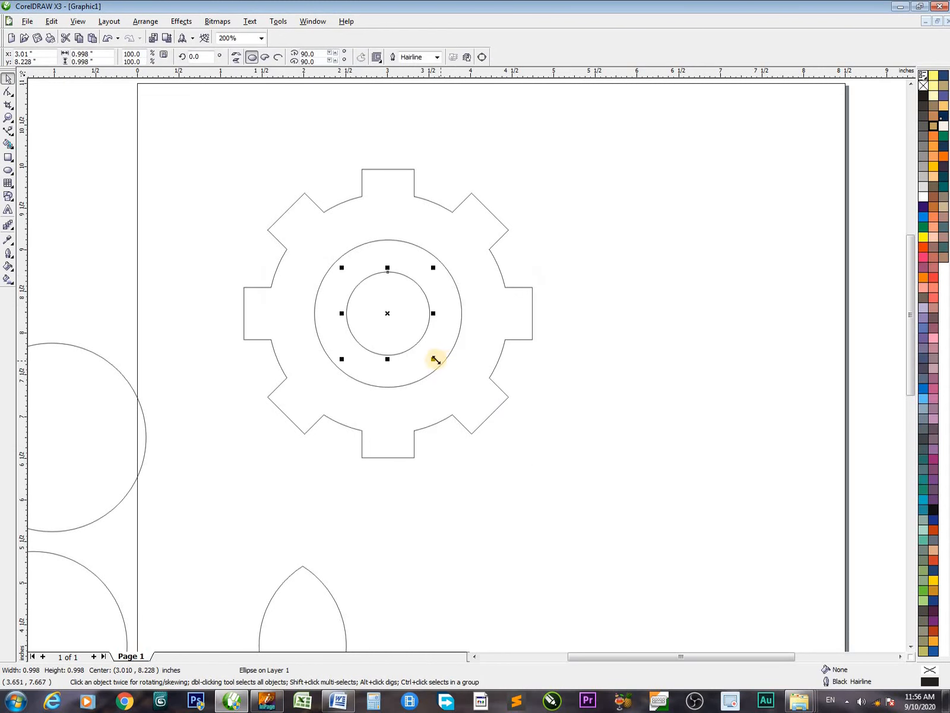
drag(435, 359, 423, 350)
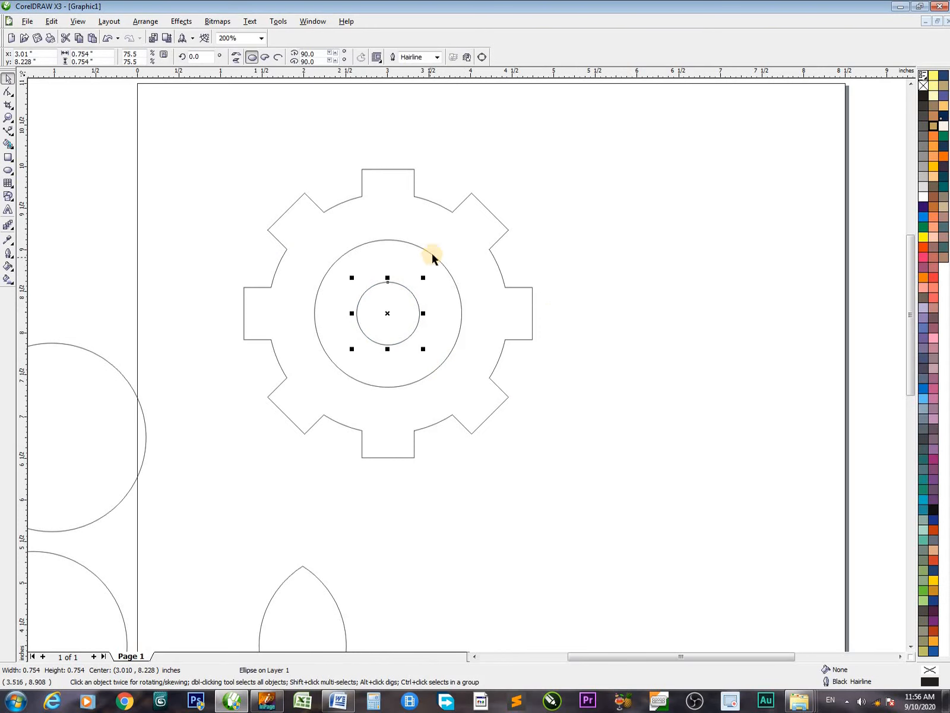
shift+click(424, 226)
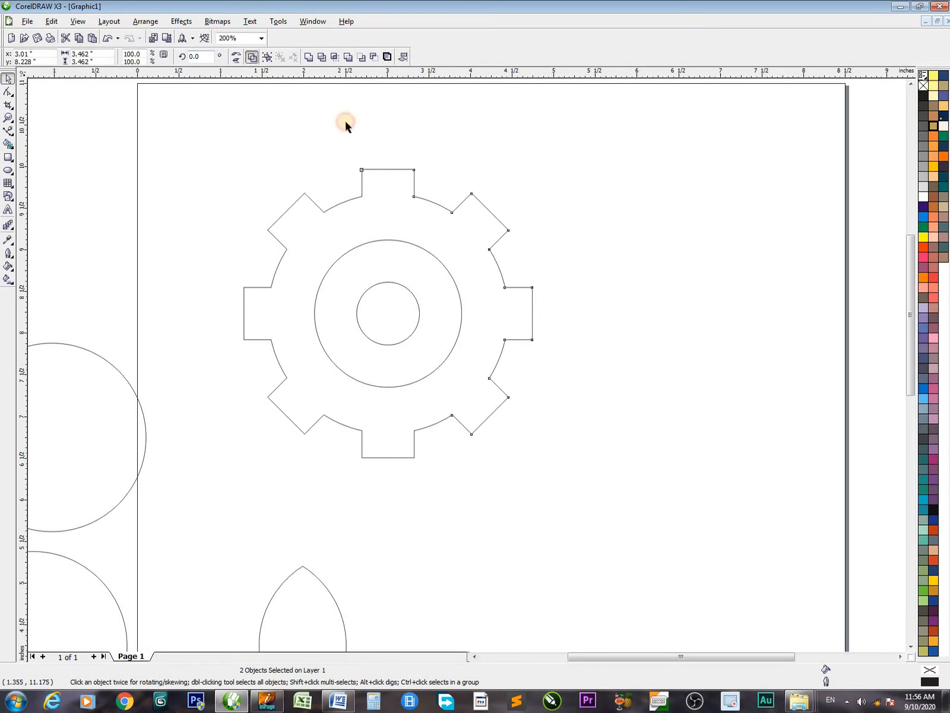
click(629, 321)
Place a copy of the gear overlapping its right side and fill the copy with 20% Black
drag(523, 290, 593, 330)
right_click(592, 330)
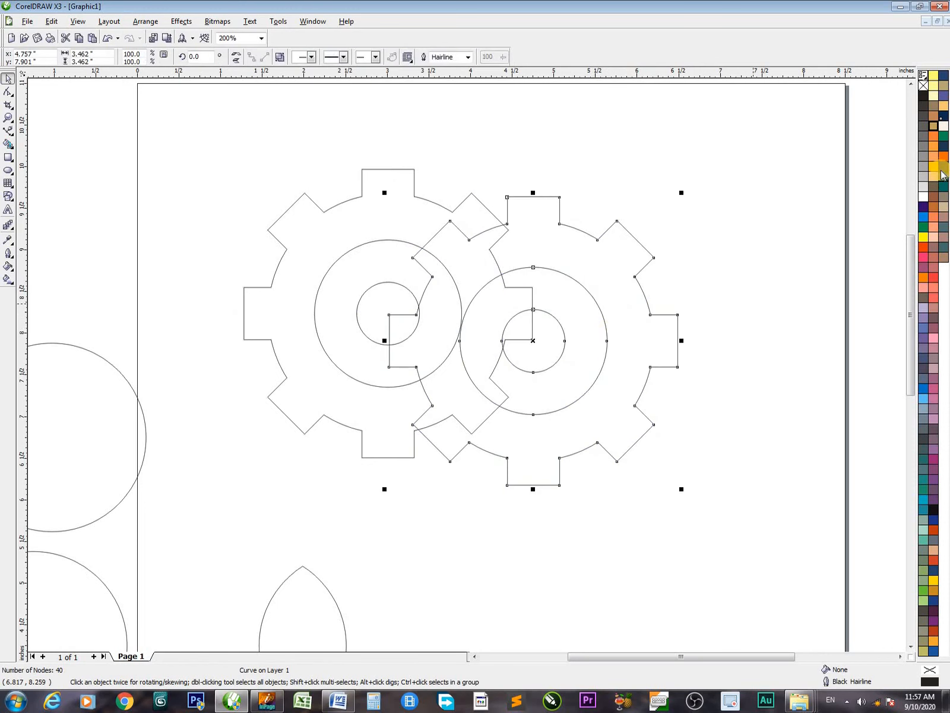
click(923, 176)
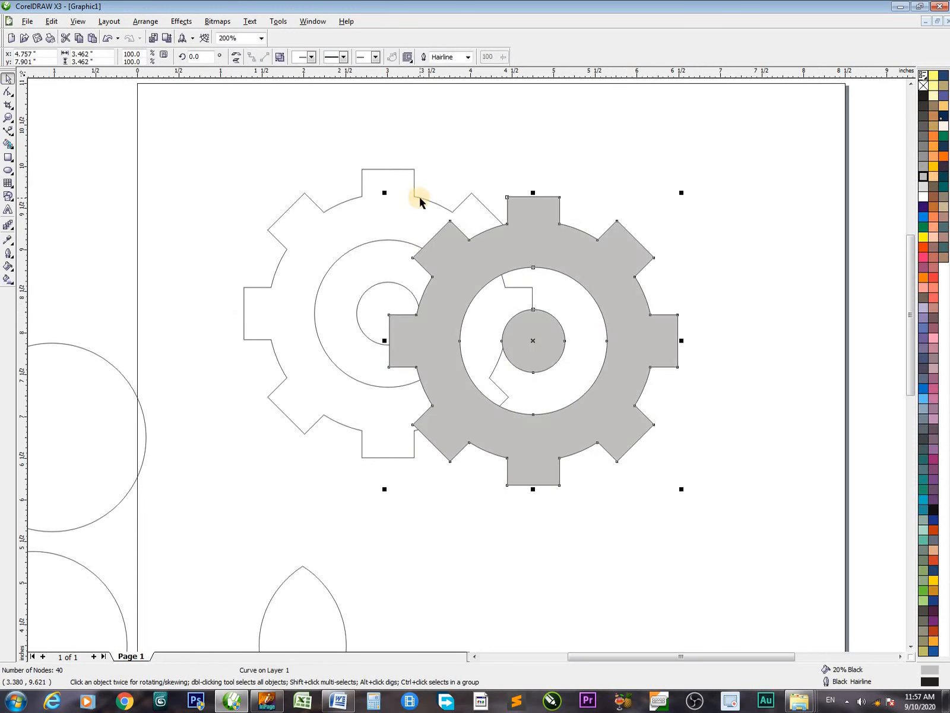
Fill the original gear with Red and the copied gear with Cyan
click(419, 201)
click(924, 246)
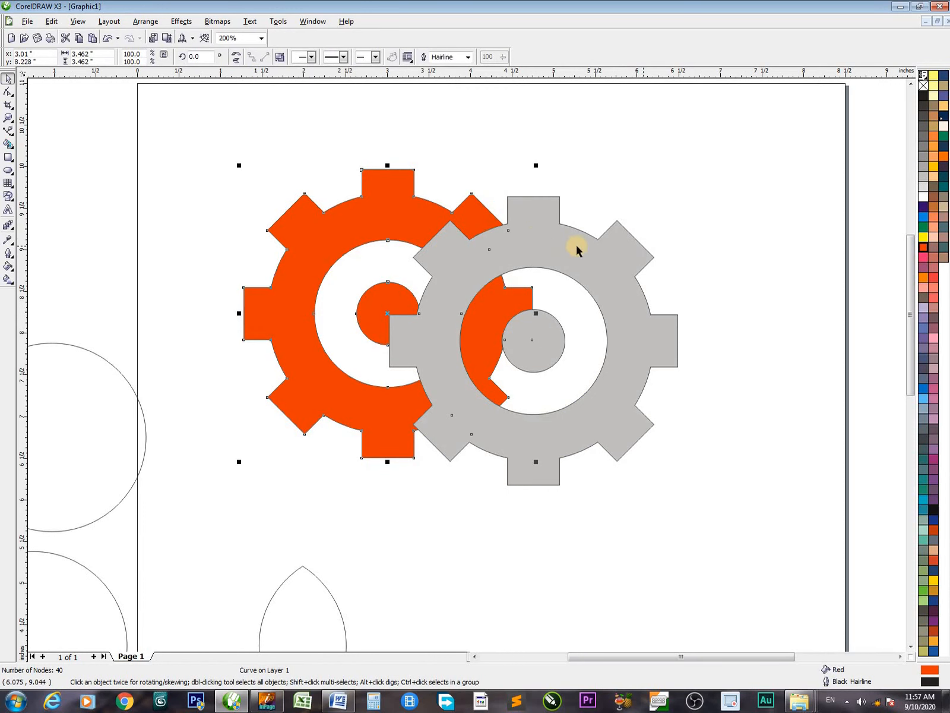
click(624, 251)
click(924, 221)
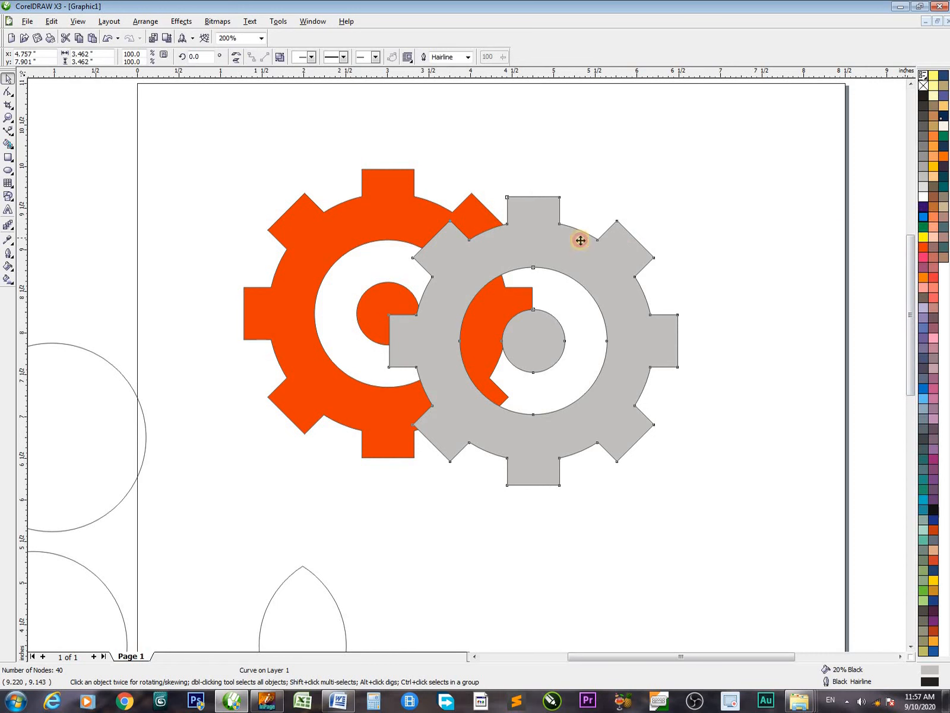
Move the two gears apart until only their facing teeth overlap and blend them with 20 steps
drag(582, 255, 652, 241)
drag(451, 248, 396, 242)
shift+click(580, 242)
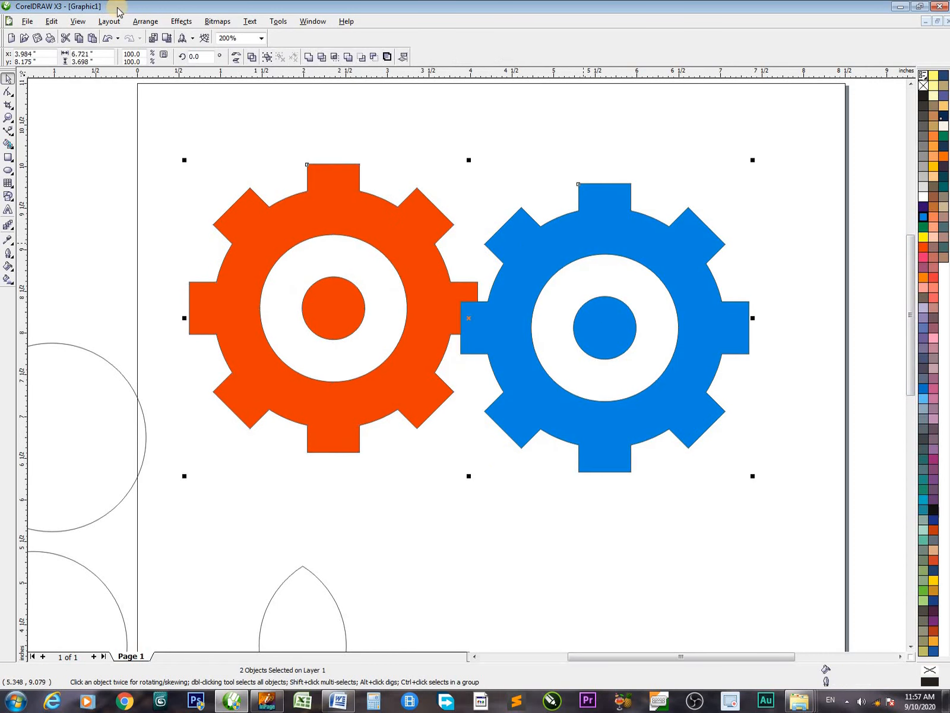
click(181, 21)
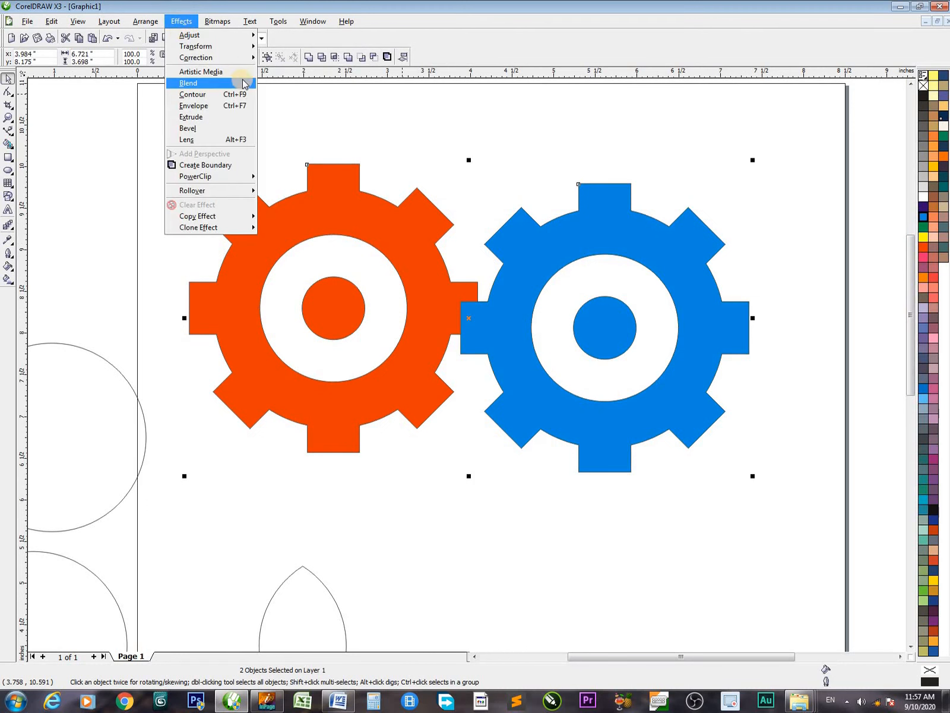
click(241, 83)
click(818, 273)
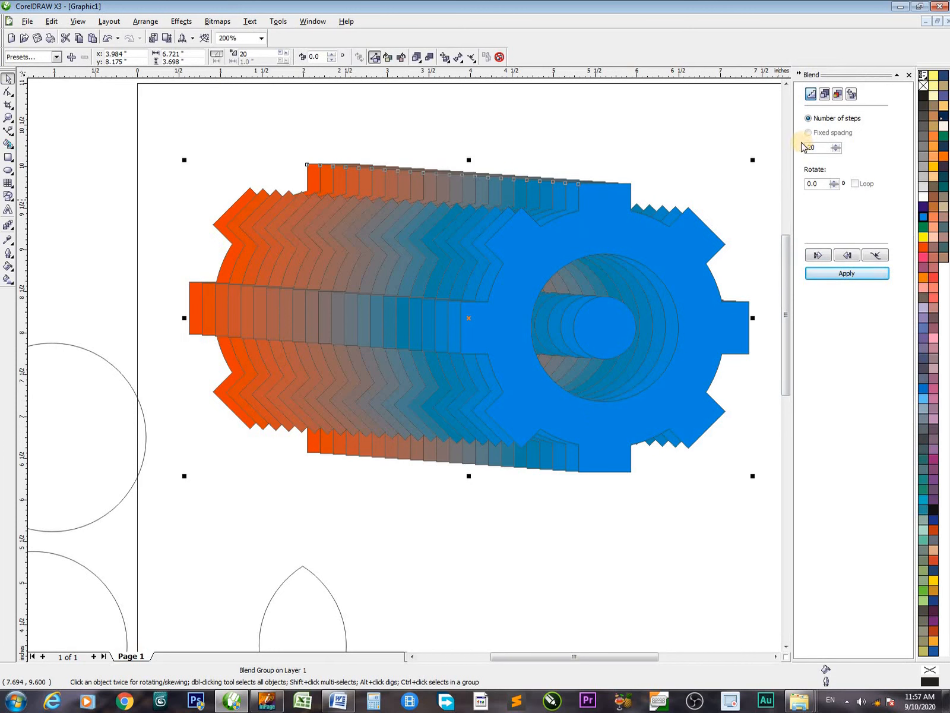
mouse_move(786, 135)
mouse_down()
mouse_move(817, 156)
mouse_move(867, 157)
mouse_up()
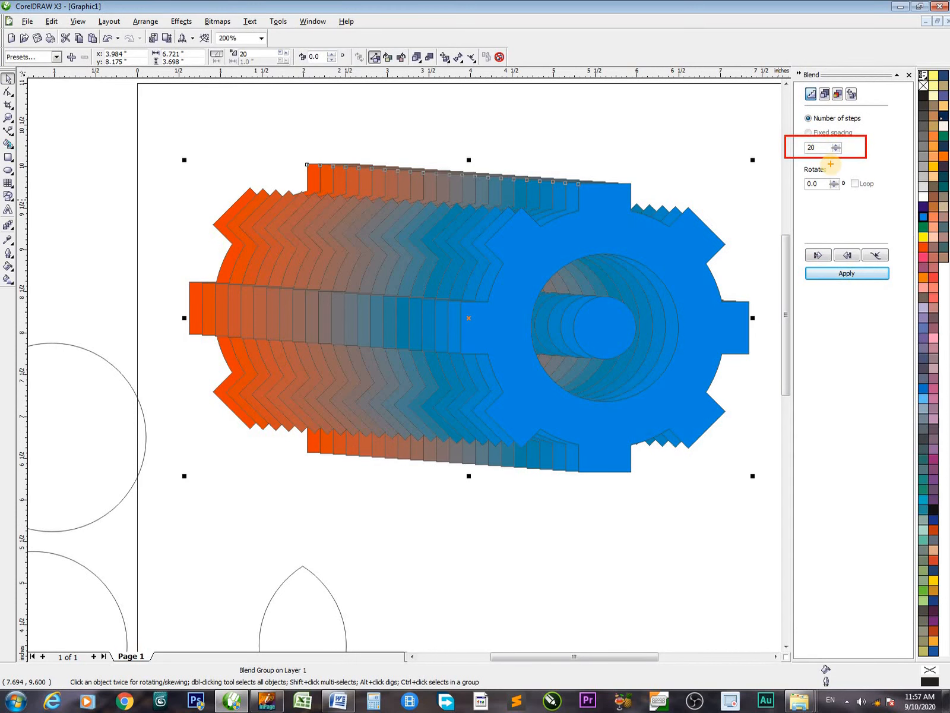
key(Escape)
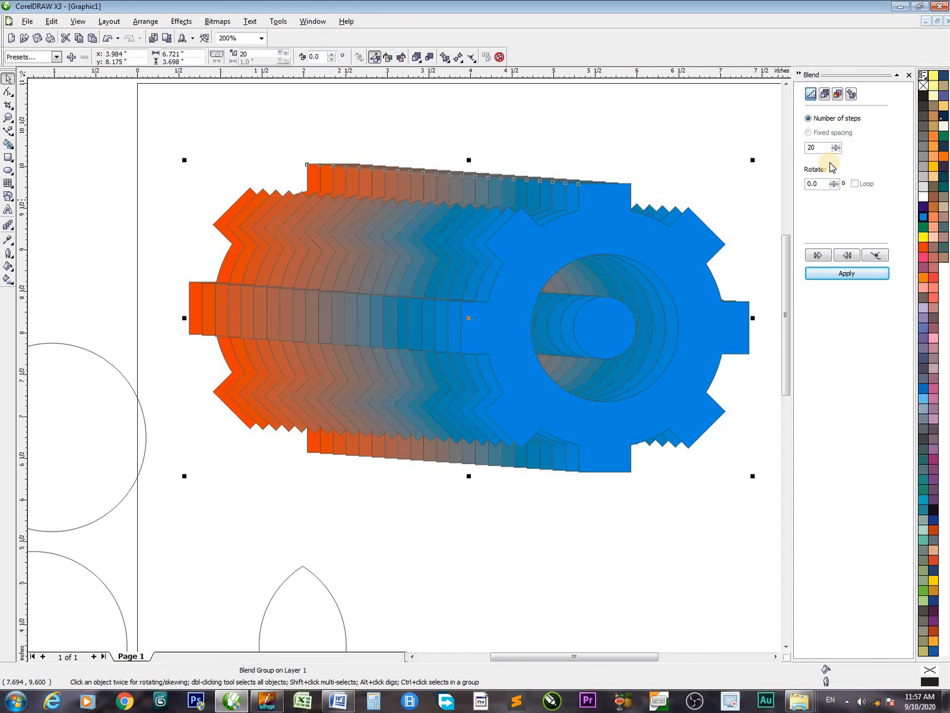
Move the blend's blue end gear to about x 6.05, y 7.61 inches
click(730, 156)
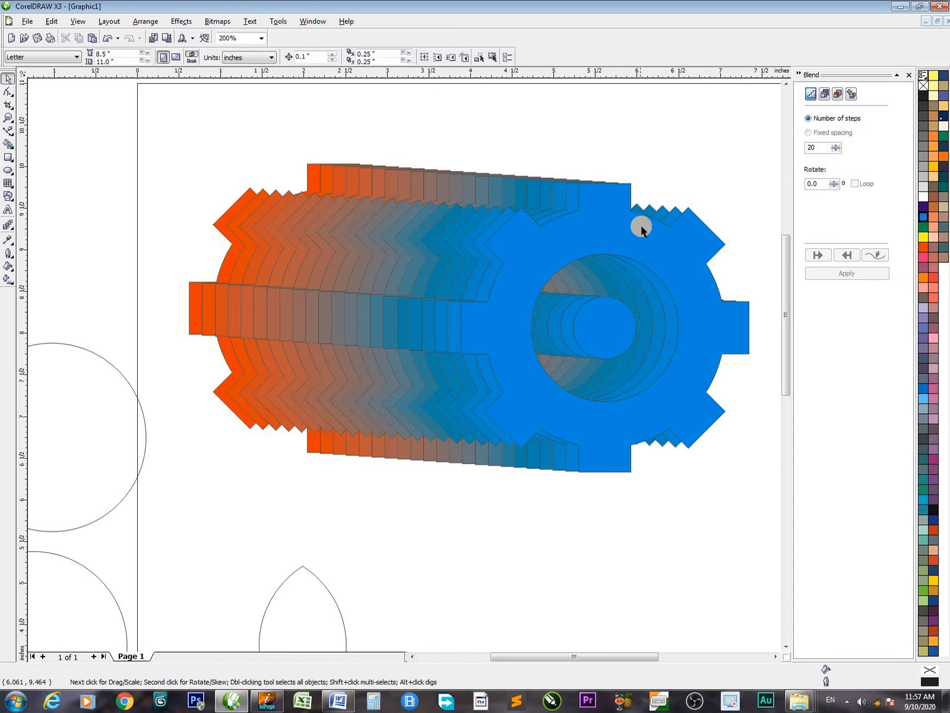
click(621, 231)
click(400, 240)
click(657, 148)
click(649, 255)
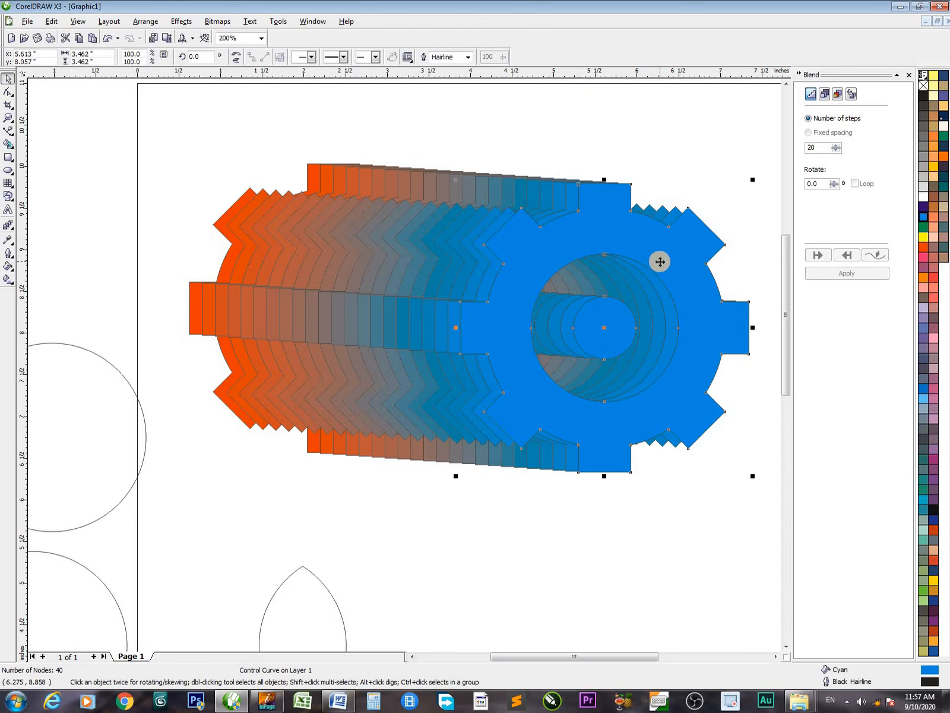
drag(591, 245, 594, 384)
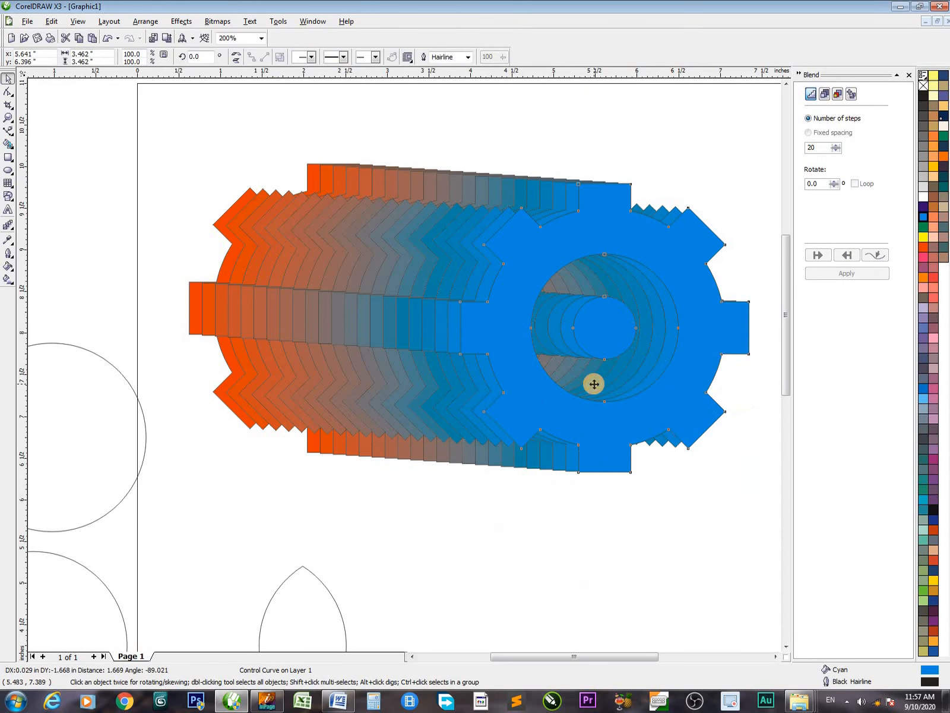
drag(536, 377, 570, 276)
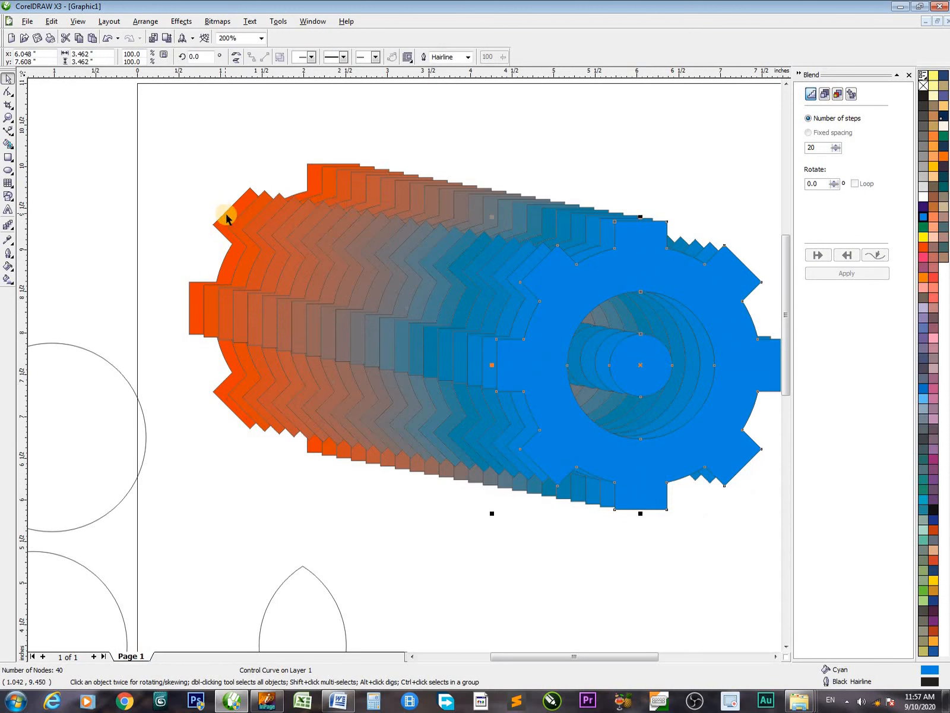
Move the blend's red end gear to about x 3.80, y 8.89 inches
drag(226, 214, 334, 395)
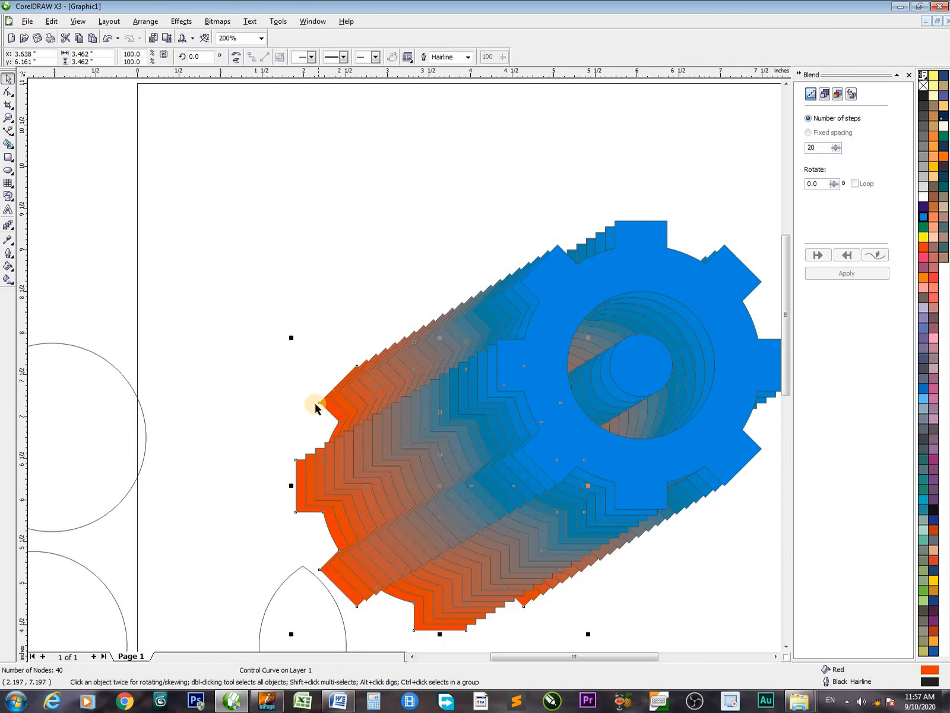
drag(295, 465, 309, 238)
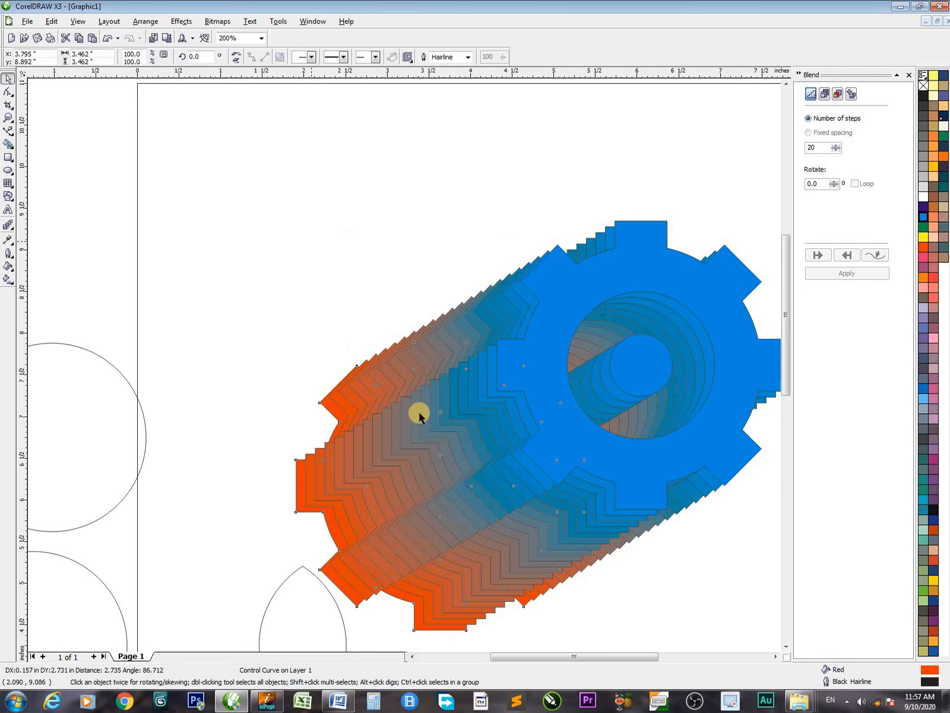
Move the whole gear blend to about x 4.17, y 8.03 inches
drag(450, 364, 356, 344)
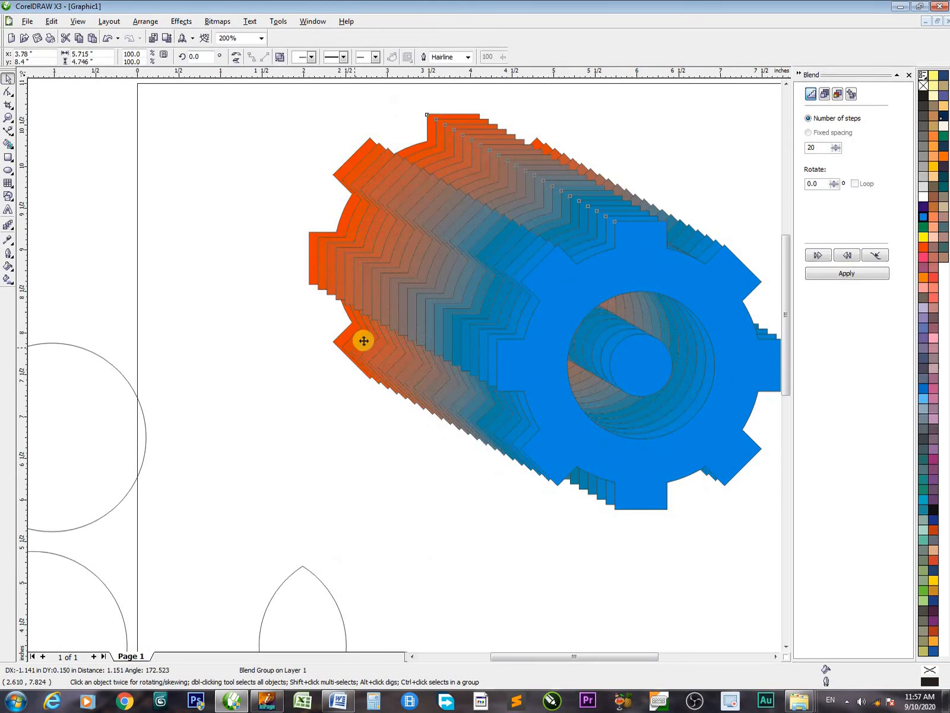
drag(372, 287, 405, 319)
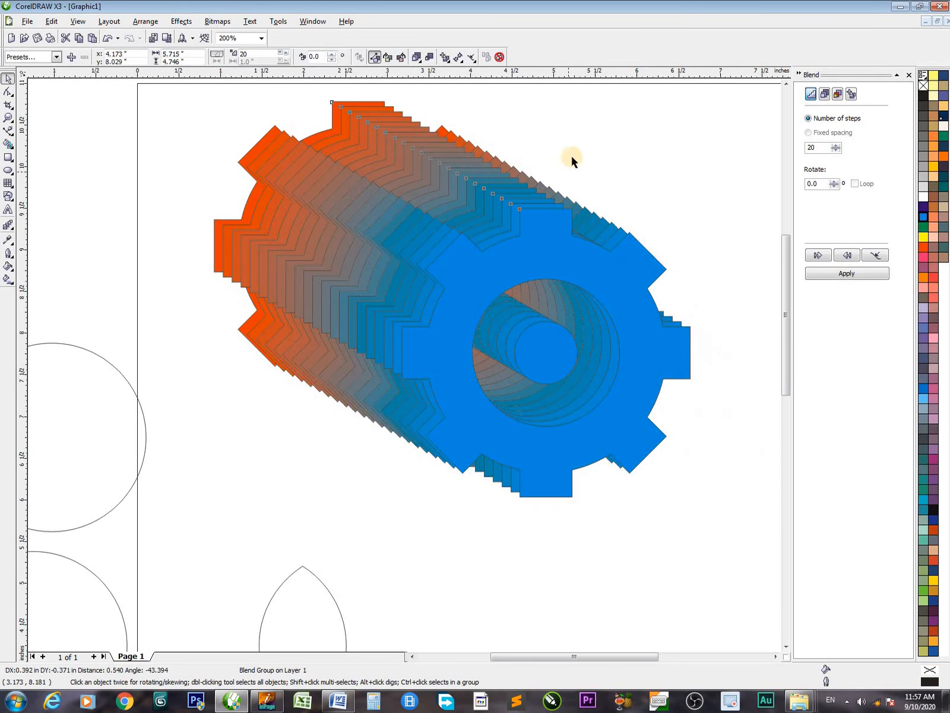
click(572, 152)
Move the blue end gear to about x 3.22, y 8.62 inches and remove the outline from the whole blend
click(575, 282)
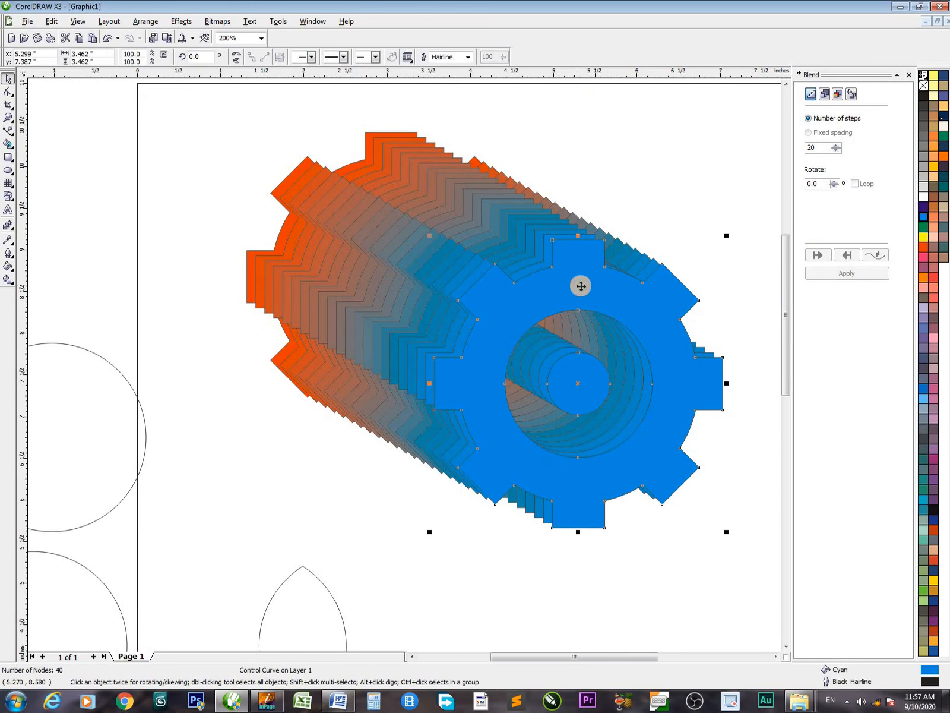
drag(539, 255, 405, 181)
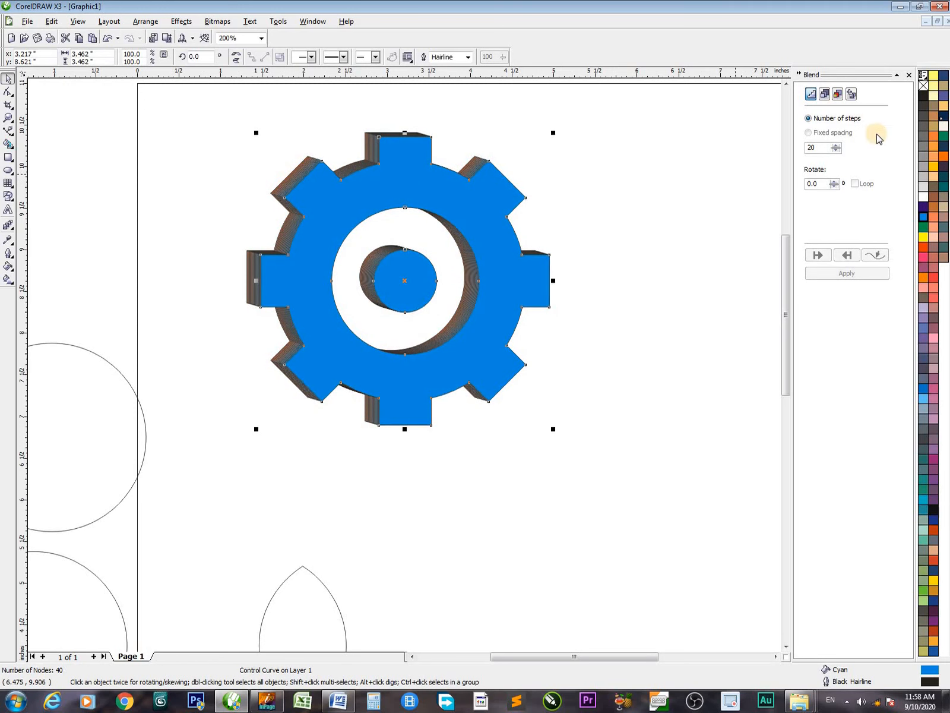
click(367, 160)
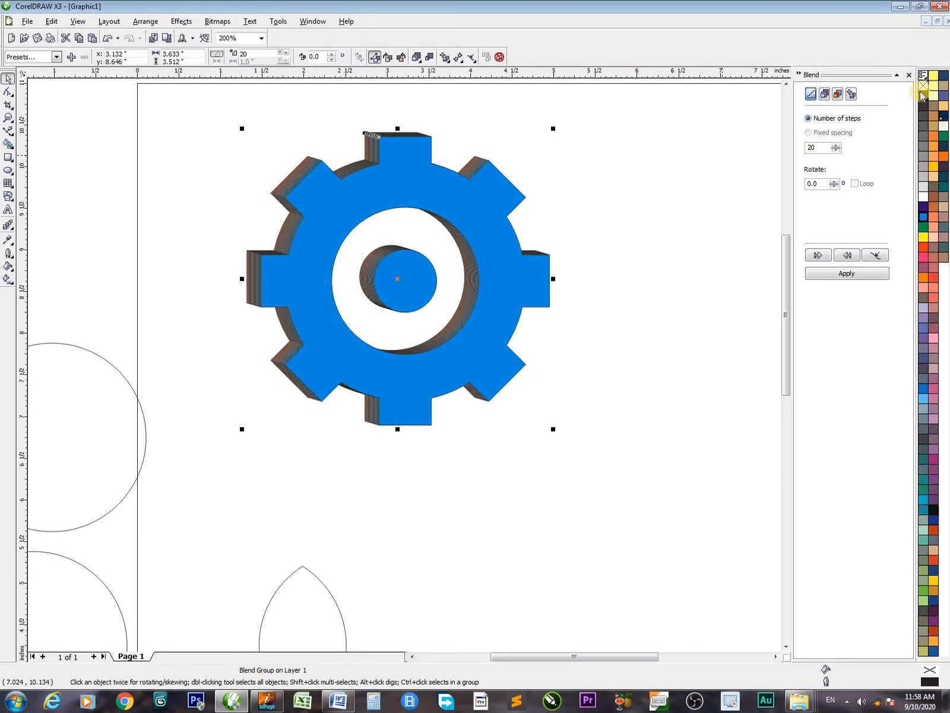
right_click(924, 85)
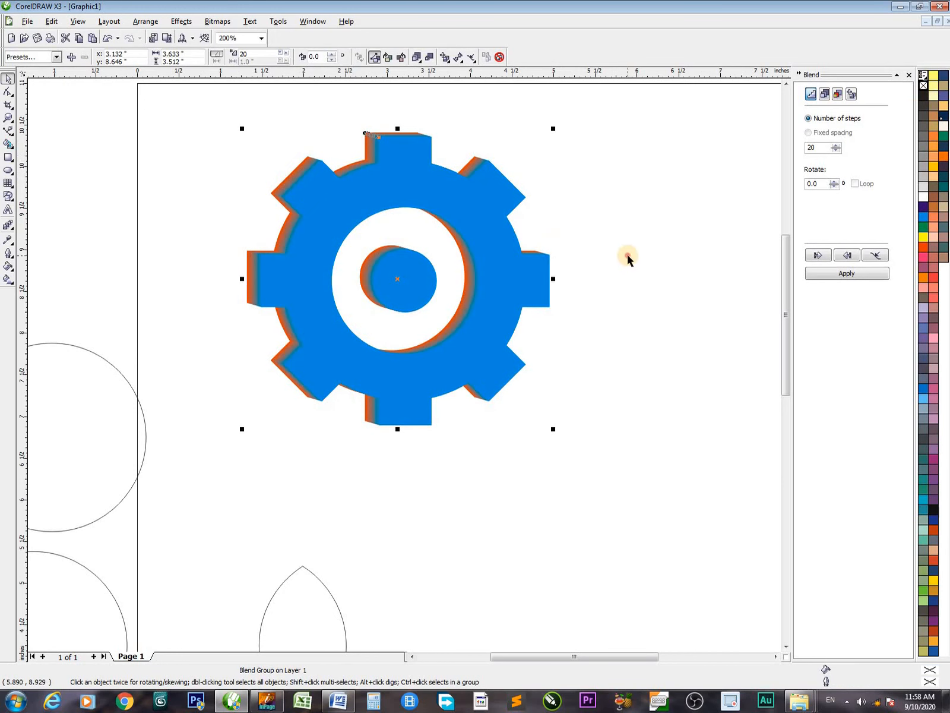
Shift the blend's blue end gear slightly to about x 3.29, y 8.57 inches
click(513, 242)
mouse_move(512, 243)
mouse_down()
mouse_move(360, 240)
mouse_move(479, 305)
mouse_move(556, 273)
mouse_move(547, 240)
mouse_move(496, 247)
mouse_up()
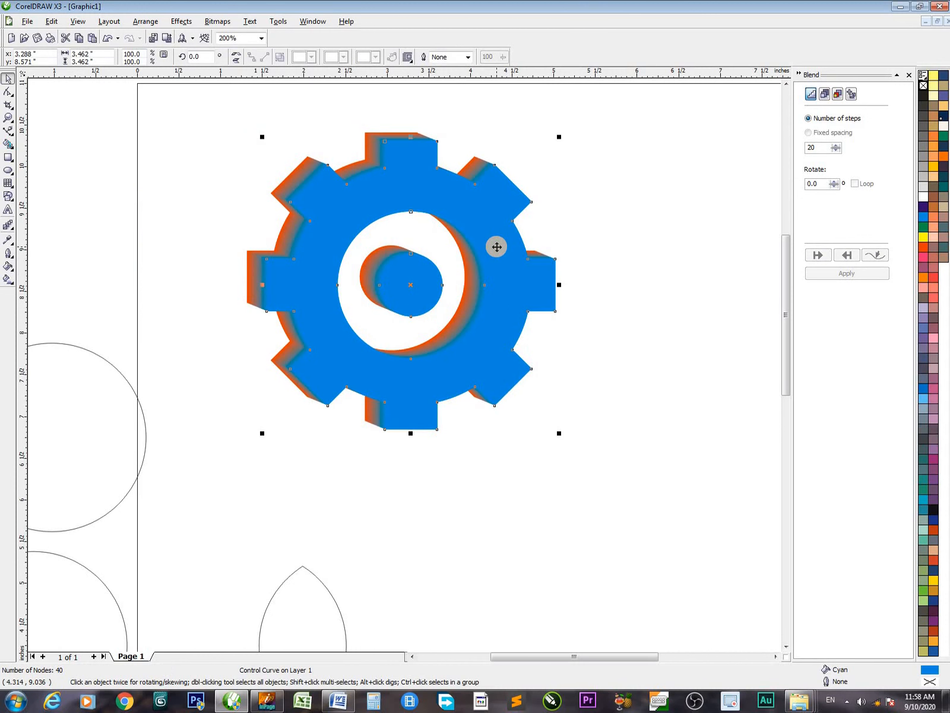
click(641, 351)
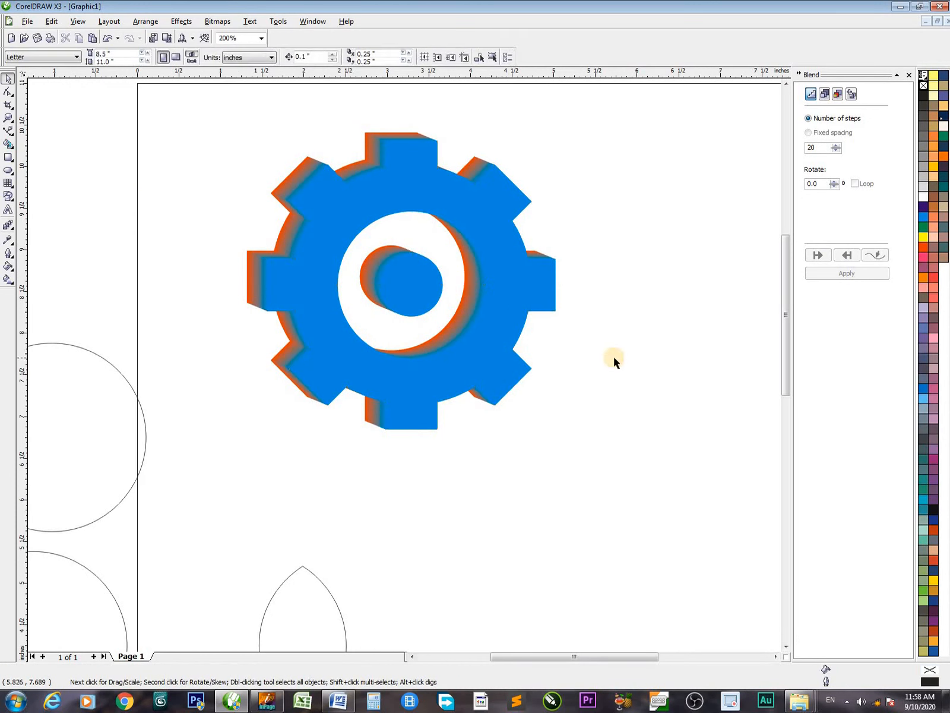
Delete the blended gears from the page
scroll(613, 355, down, 1)
key(h)
drag(497, 378, 315, 396)
key(z)
drag(182, 181, 531, 469)
key(space)
drag(106, 141, 546, 543)
key(Delete)
Move the outlined lens shape to about x 4.02, y 7.57 inches and fill it with Magenta
drag(383, 519, 427, 304)
key(space)
click(302, 488)
drag(303, 488, 471, 214)
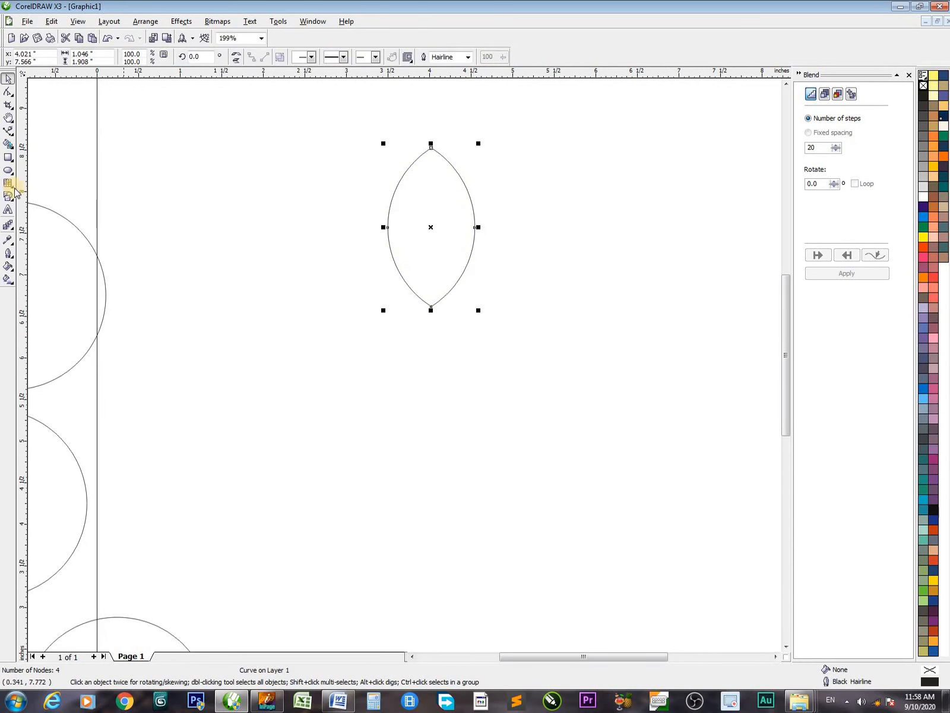
click(923, 257)
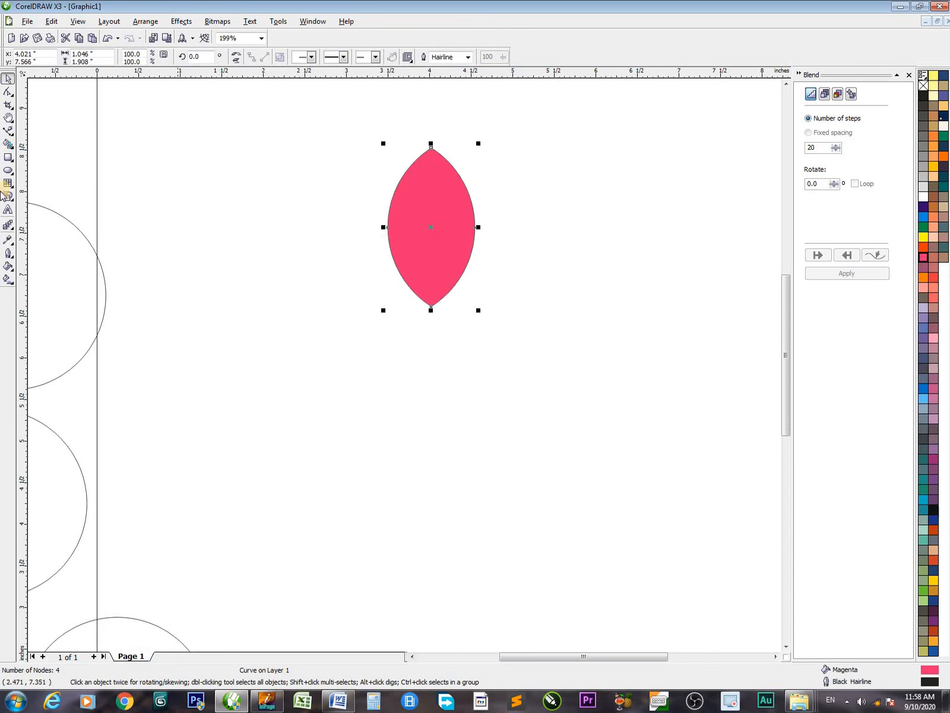
Draw a circle about 1.04 inches across beside the magenta lens and fill it with C82 M40 Y65 K3
click(8, 170)
drag(149, 243, 164, 257)
click(923, 237)
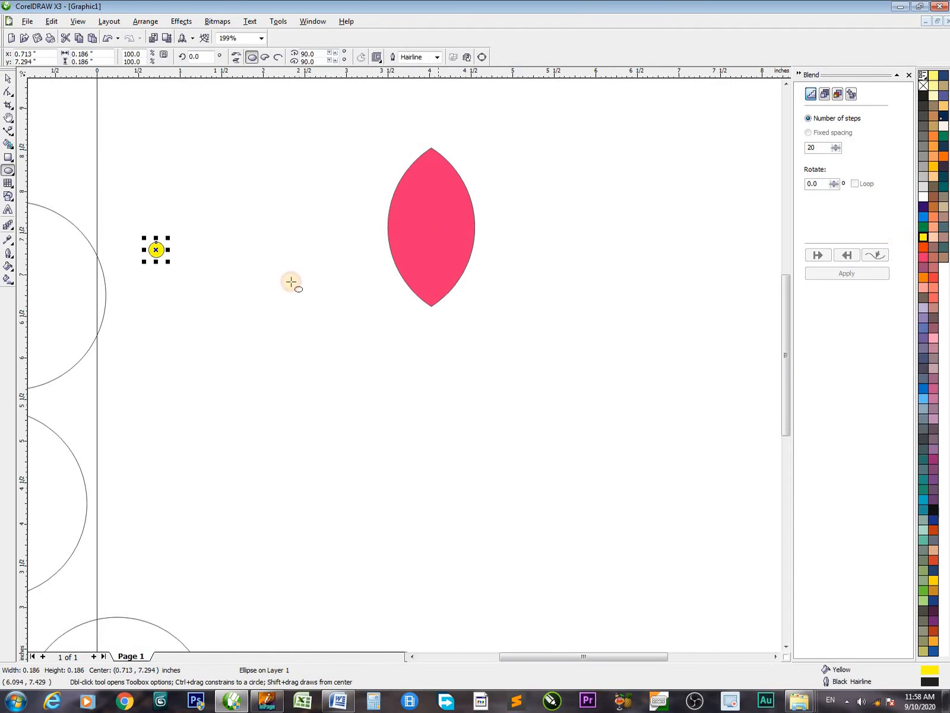
click(943, 186)
key(space)
drag(168, 262, 235, 329)
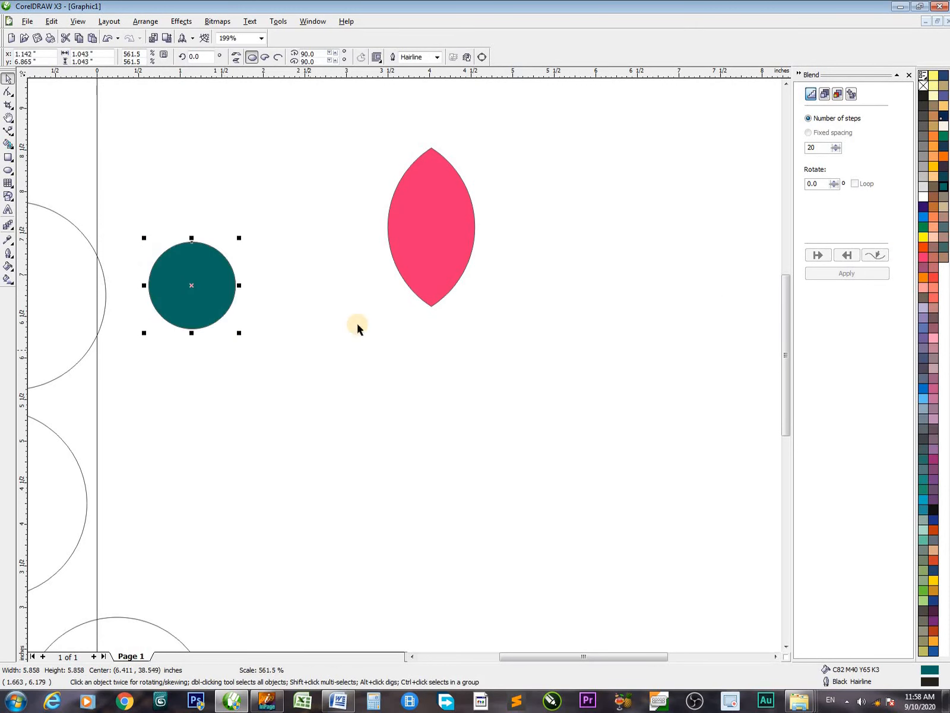
Move the teal circle below the magenta lens, to about x 5.62, y 4.72 inches
key(h)
drag(435, 275, 477, 379)
key(space)
drag(202, 360, 574, 537)
Copy the magenta lens to about x 6.51, y 9.15 inches and turn the copy into a much smaller Yellow lens
drag(459, 325, 679, 189)
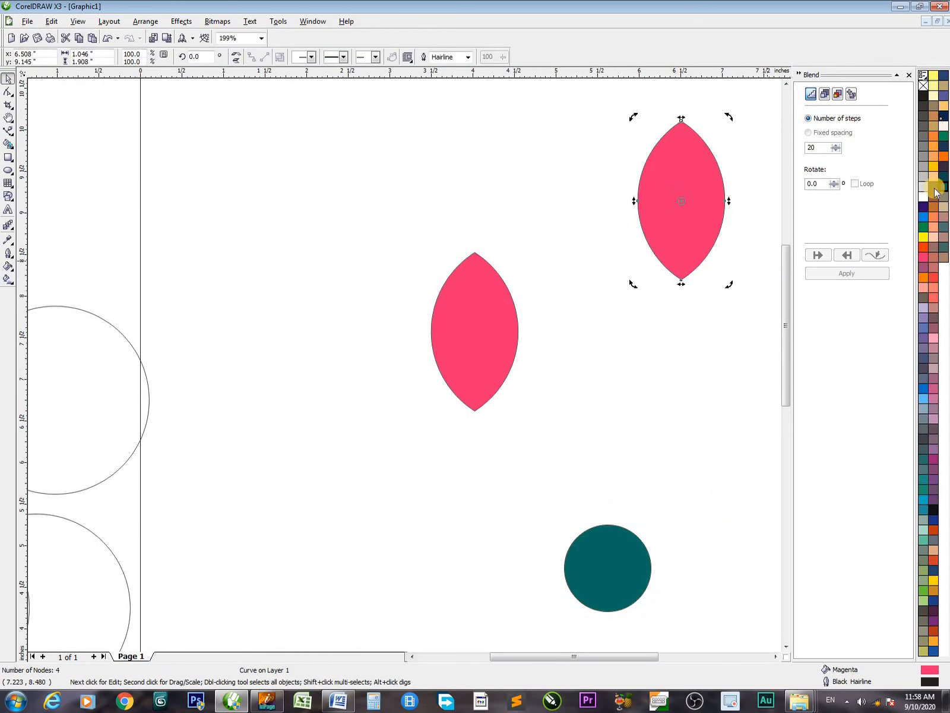
click(923, 237)
click(689, 250)
drag(728, 279, 706, 344)
click(631, 503)
Move the teal circle to about x 5.68, y 4.94 inches and select it together with the magenta lens
click(631, 590)
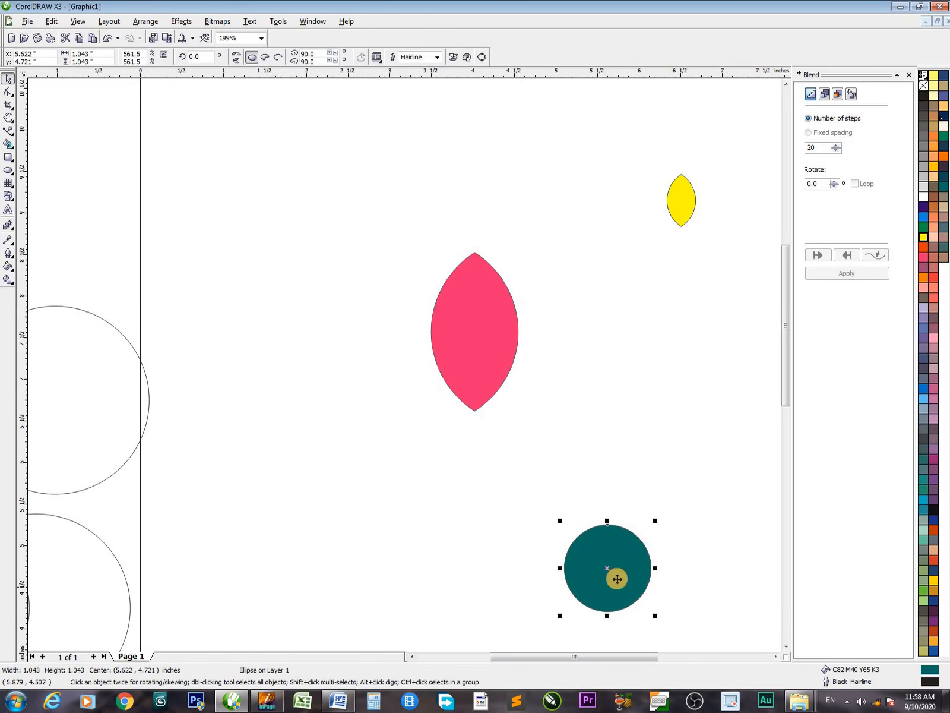
drag(616, 572, 619, 553)
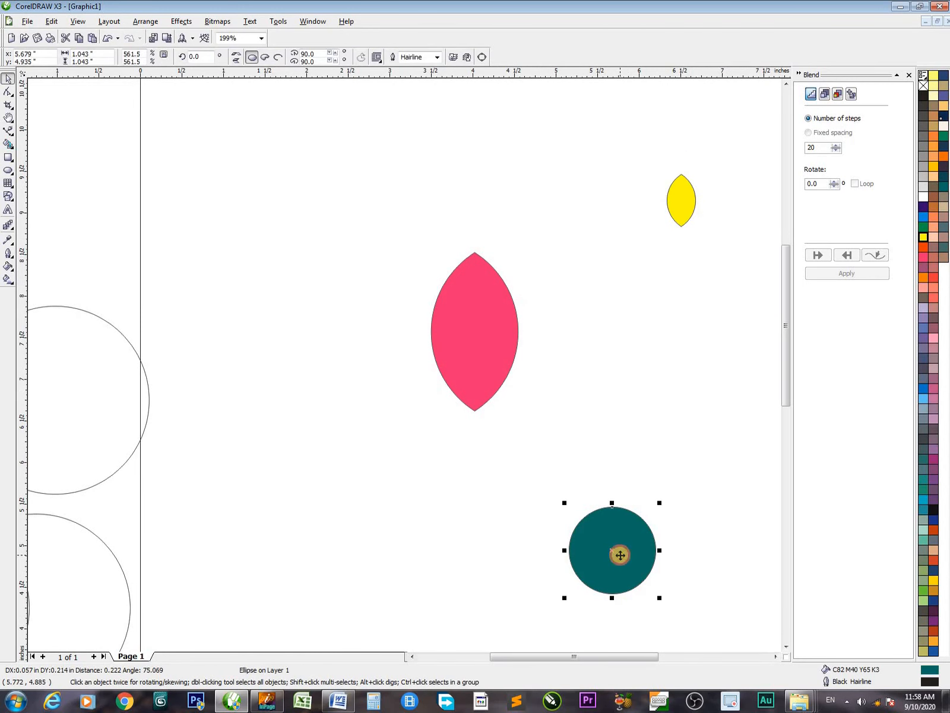
click(473, 338)
click(617, 573)
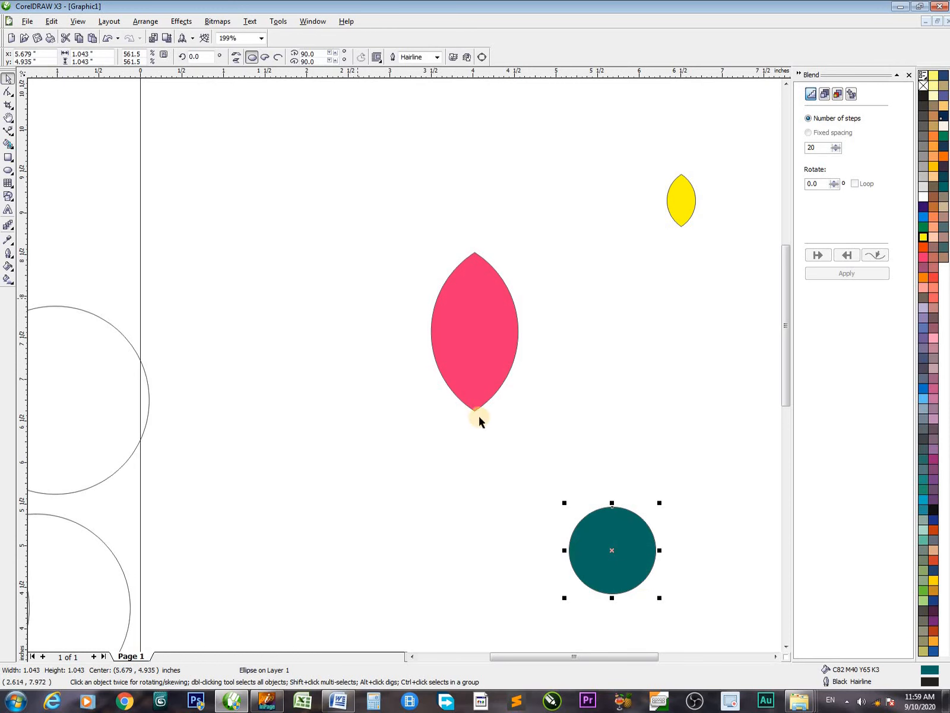
shift+click(485, 340)
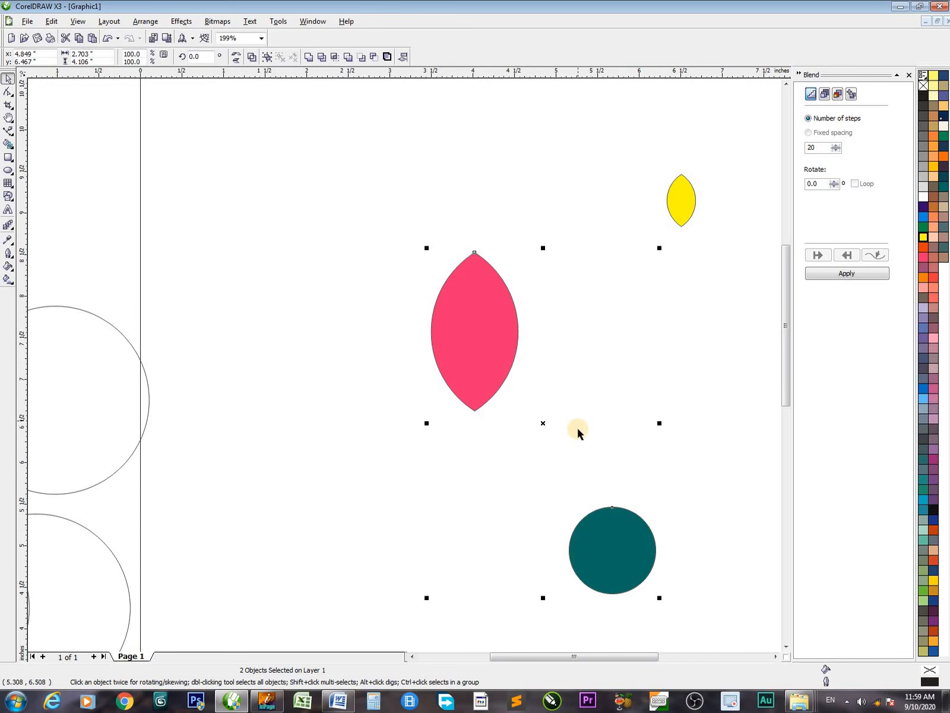
Try centring the circle on the lens, first sideways and then in height, and undo both alignments
key(c)
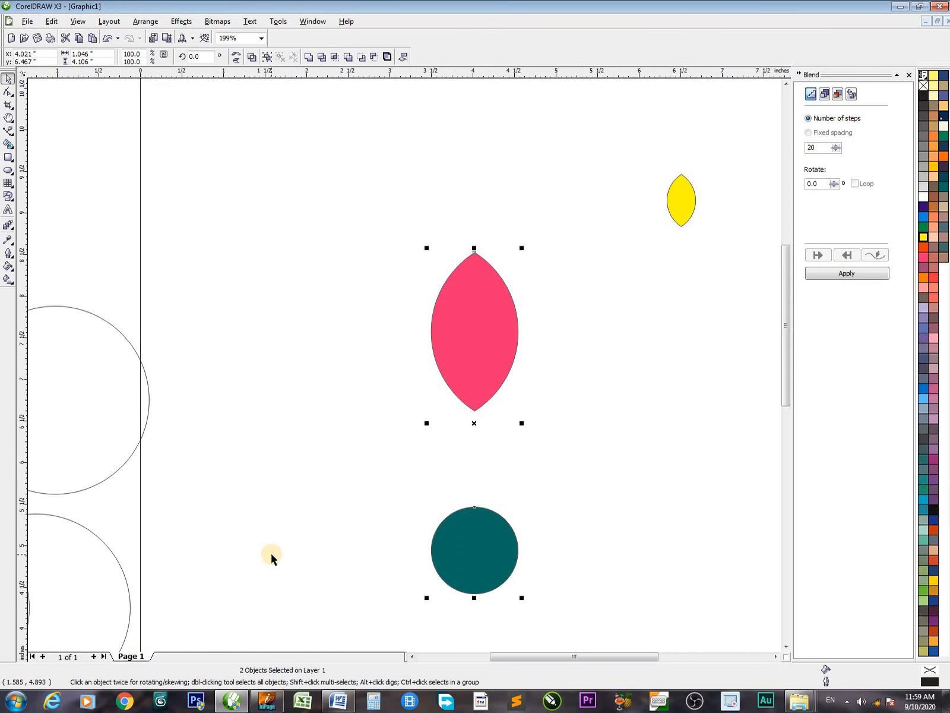
key(e)
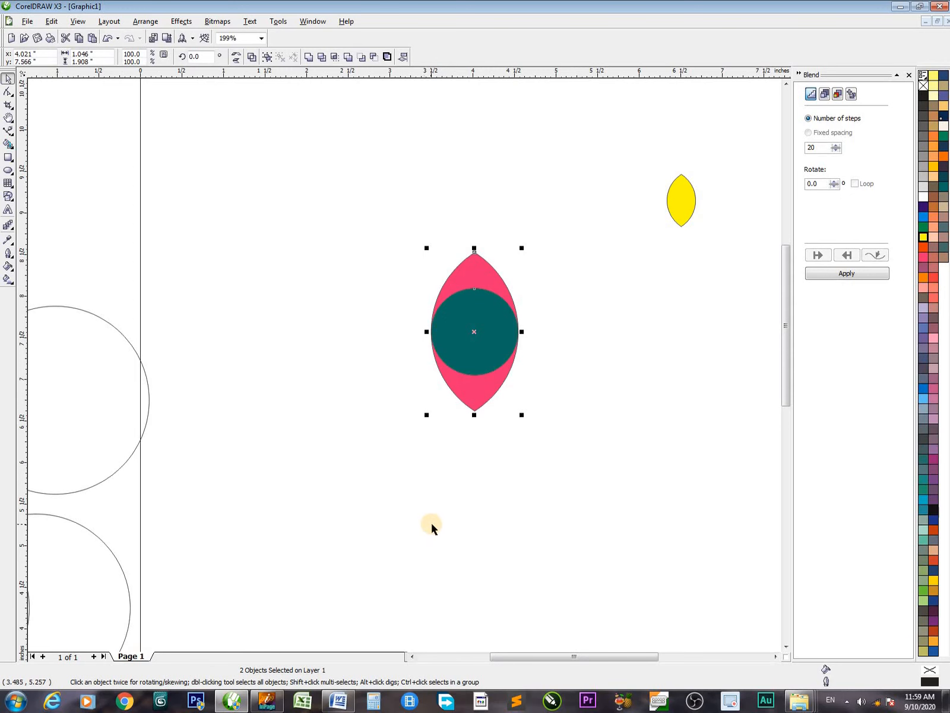
key(ctrl+z)
key(ctrl+z)
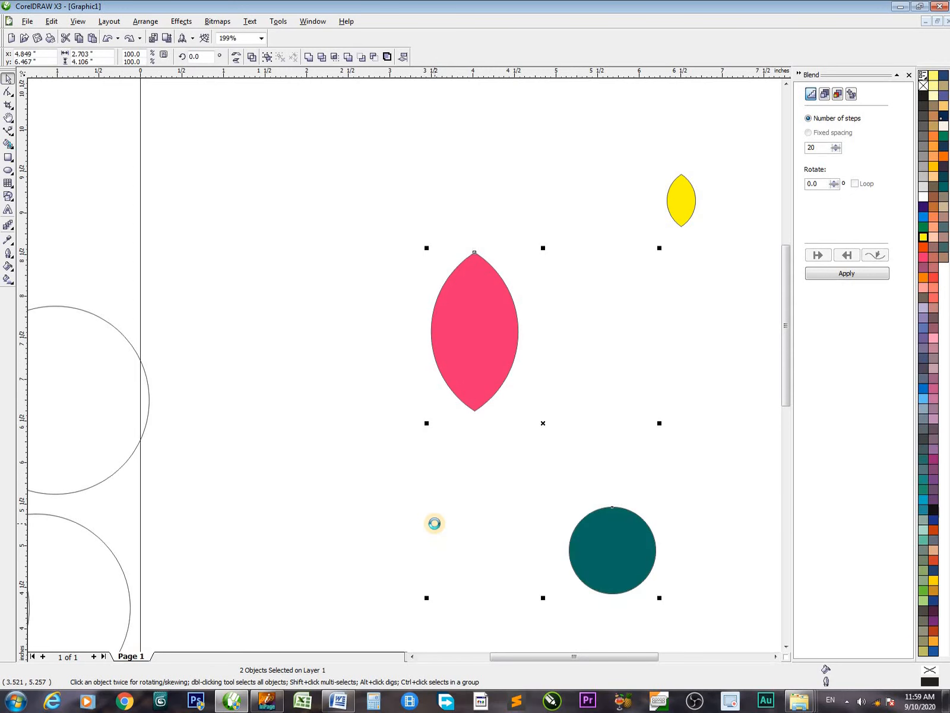
Align the teal circle to the magenta lens's centre, first in height and then sideways
key(e)
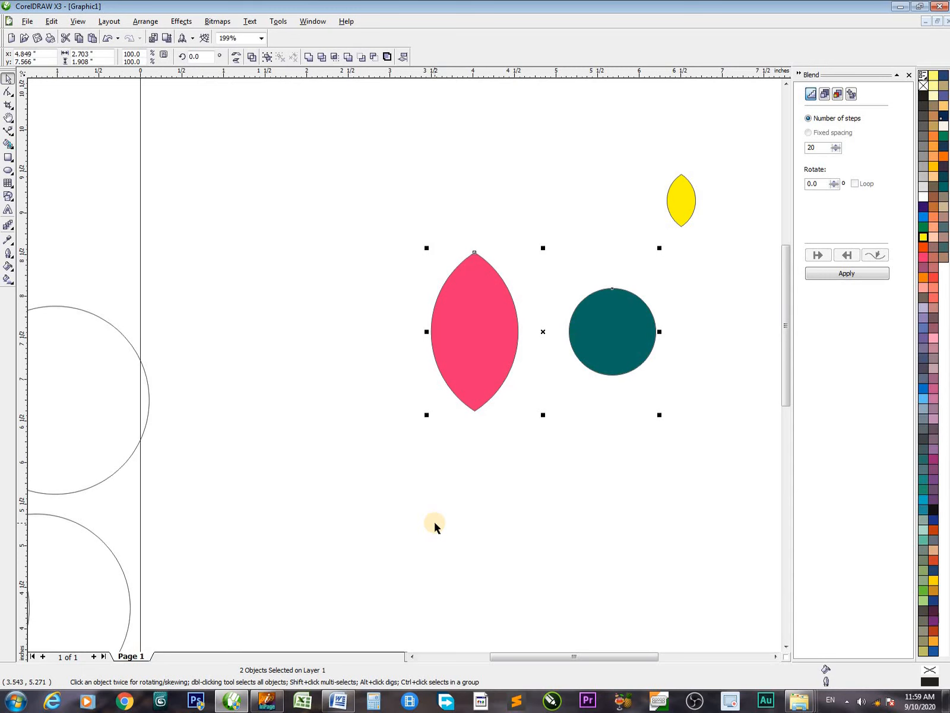
key(c)
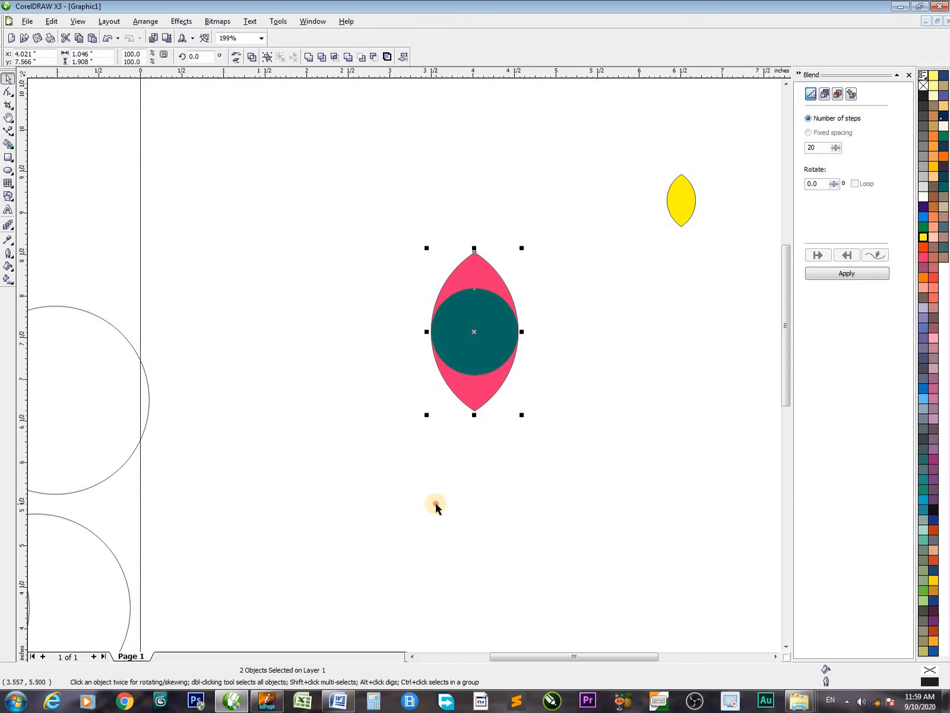
click(436, 506)
Cut the teal circle's shape out of the magenta lens while keeping the circle
click(482, 311)
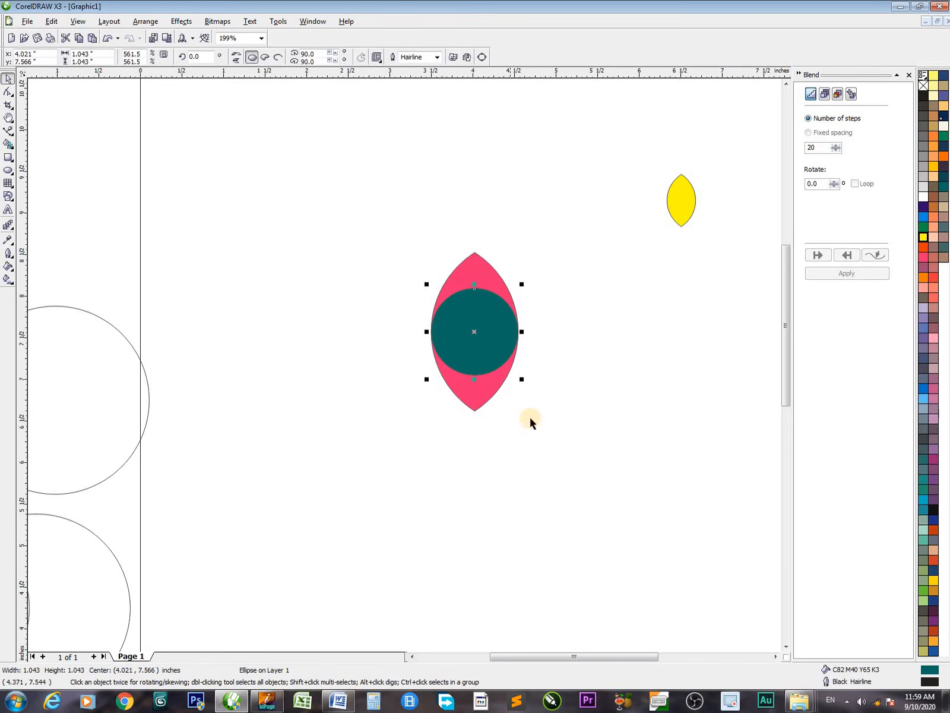
key(z)
drag(341, 229, 638, 456)
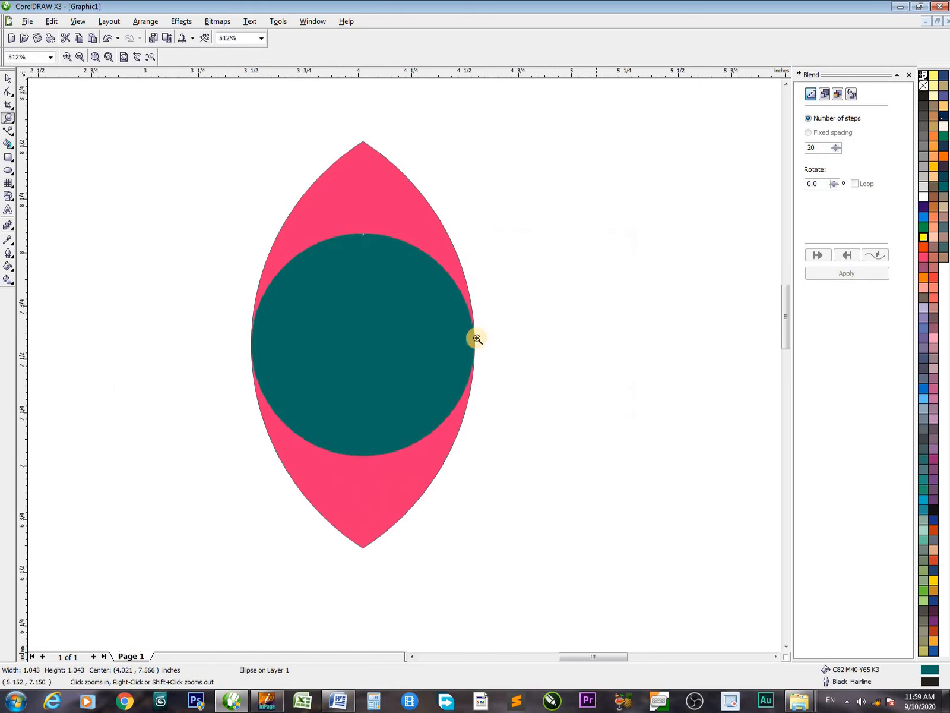
key(h)
mouse_move(433, 341)
mouse_down()
mouse_move(522, 390)
mouse_move(542, 433)
mouse_up()
key(space)
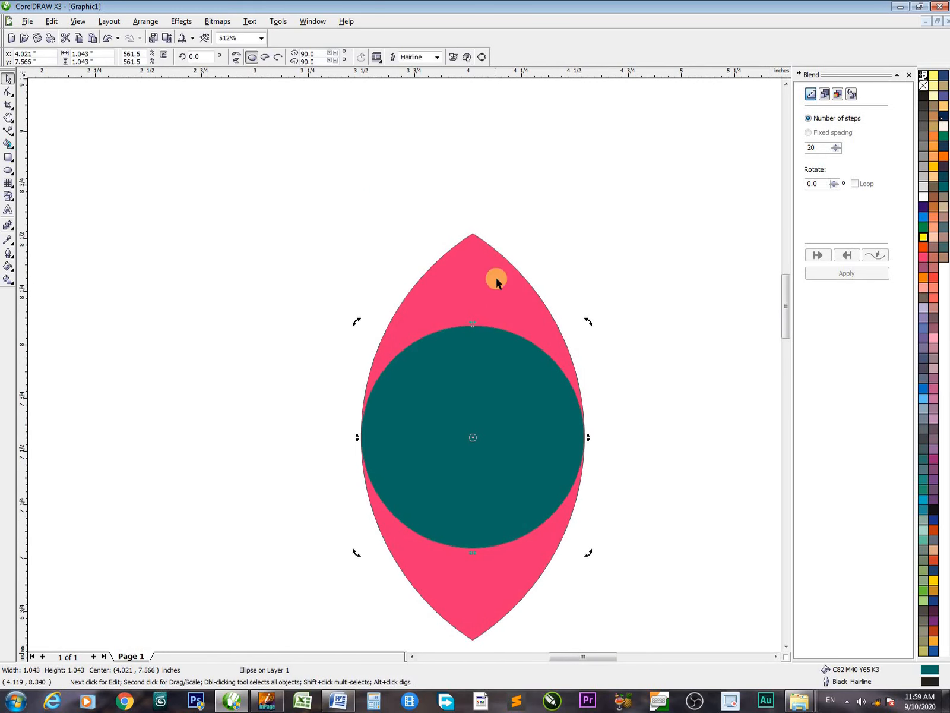
shift+click(496, 284)
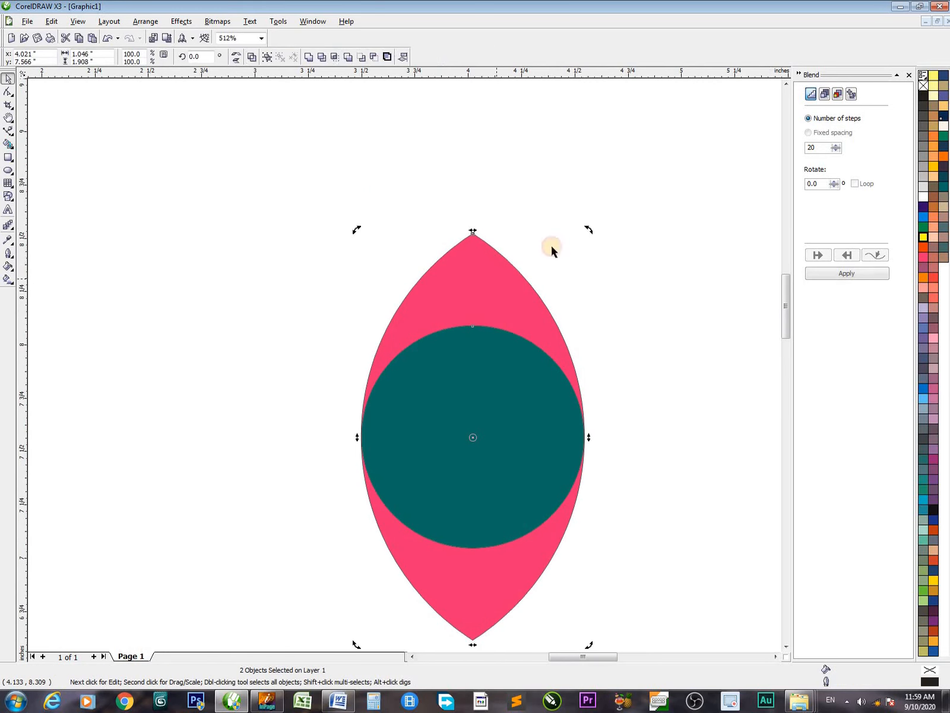
click(334, 57)
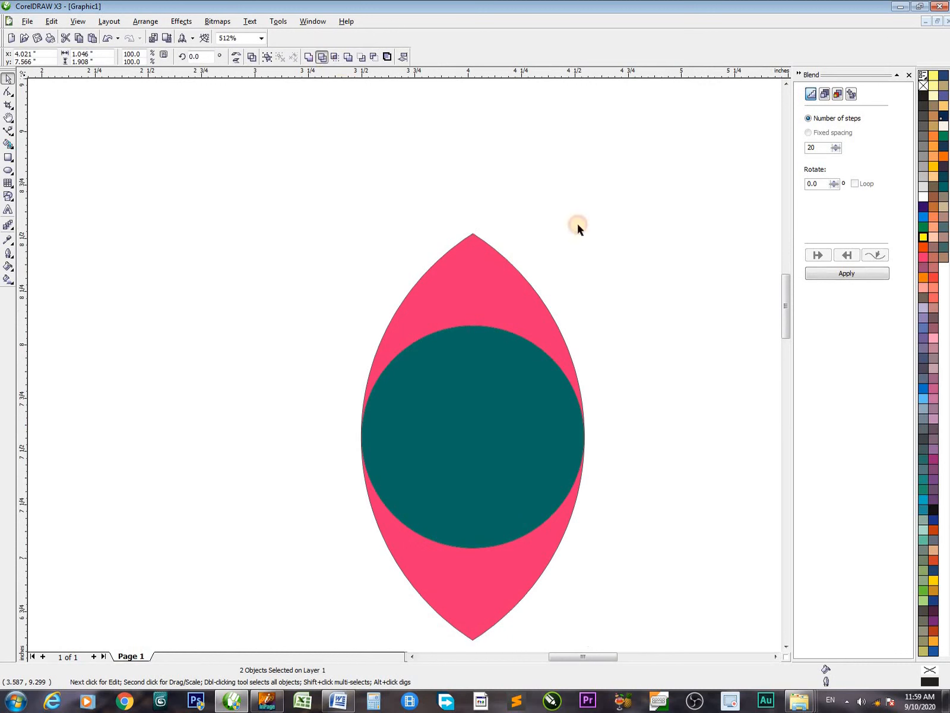
Move the teal circle away to the lens's left and place the cut lens at about x 3.32, y 6.76 inches
click(520, 344)
drag(520, 343, 210, 341)
drag(470, 308, 491, 272)
click(207, 389)
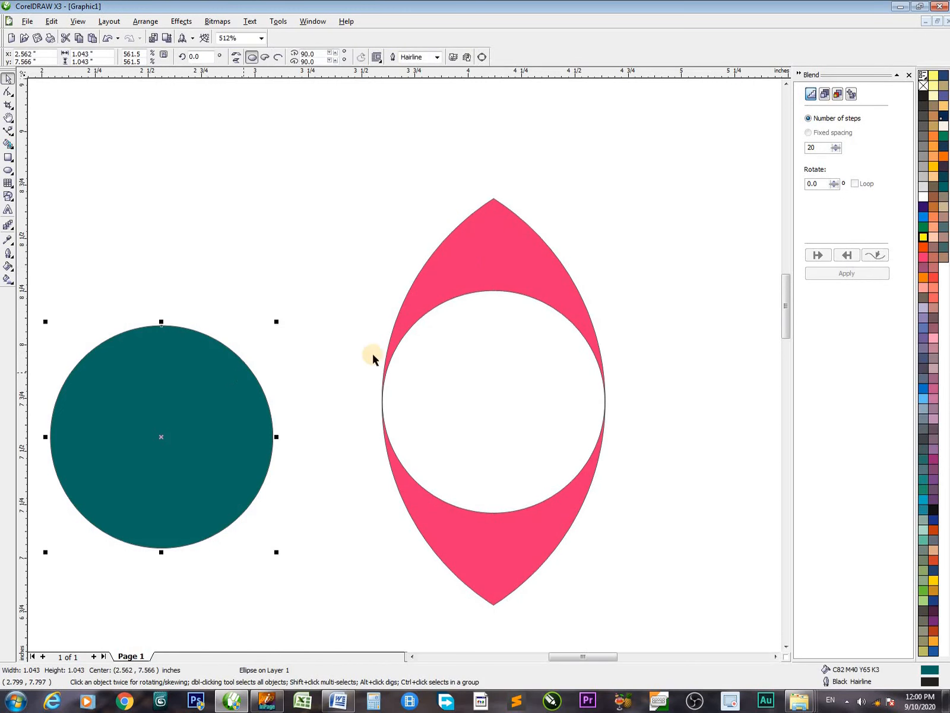
scroll(373, 359, down, 1)
drag(300, 398, 190, 497)
drag(480, 318, 416, 422)
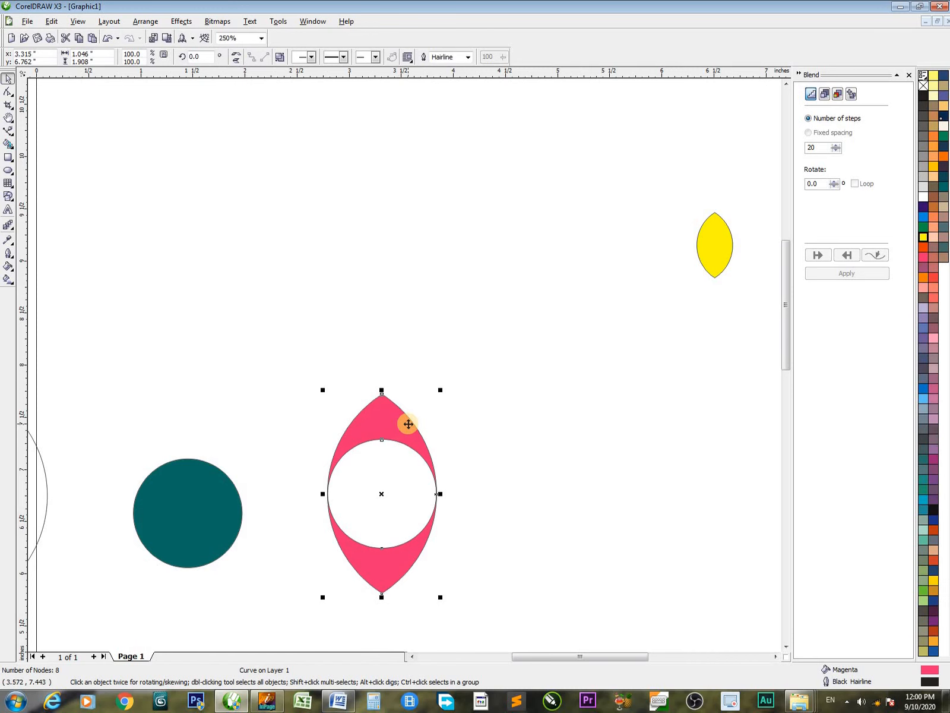
Set the cut lens's rotation centre at its upper tip and create a copy rotated to about 322.9 degrees
click(409, 424)
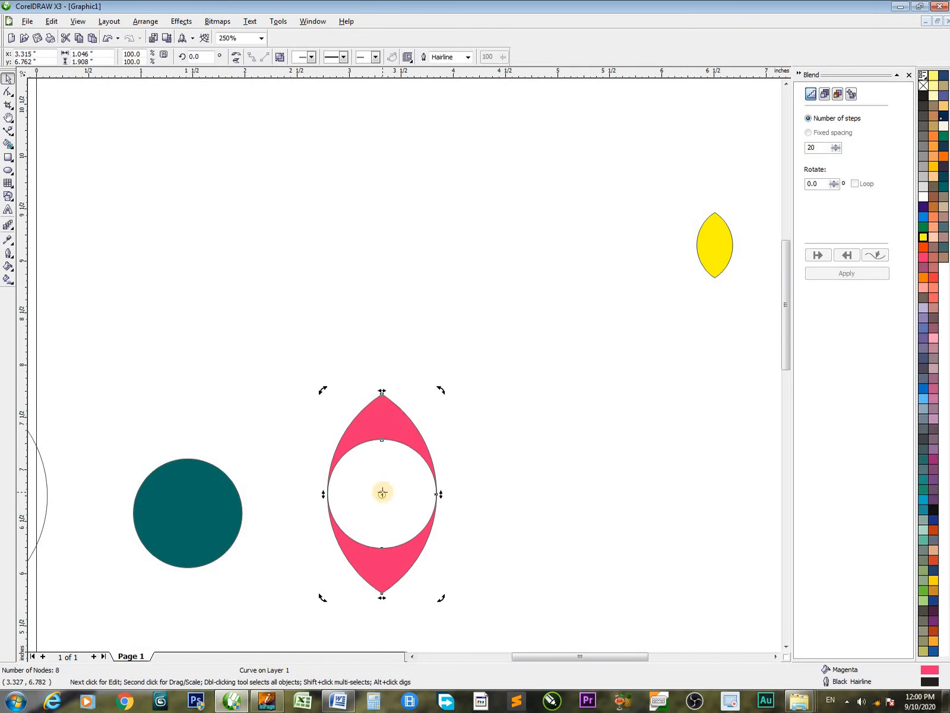
drag(382, 494, 384, 400)
drag(435, 599, 371, 510)
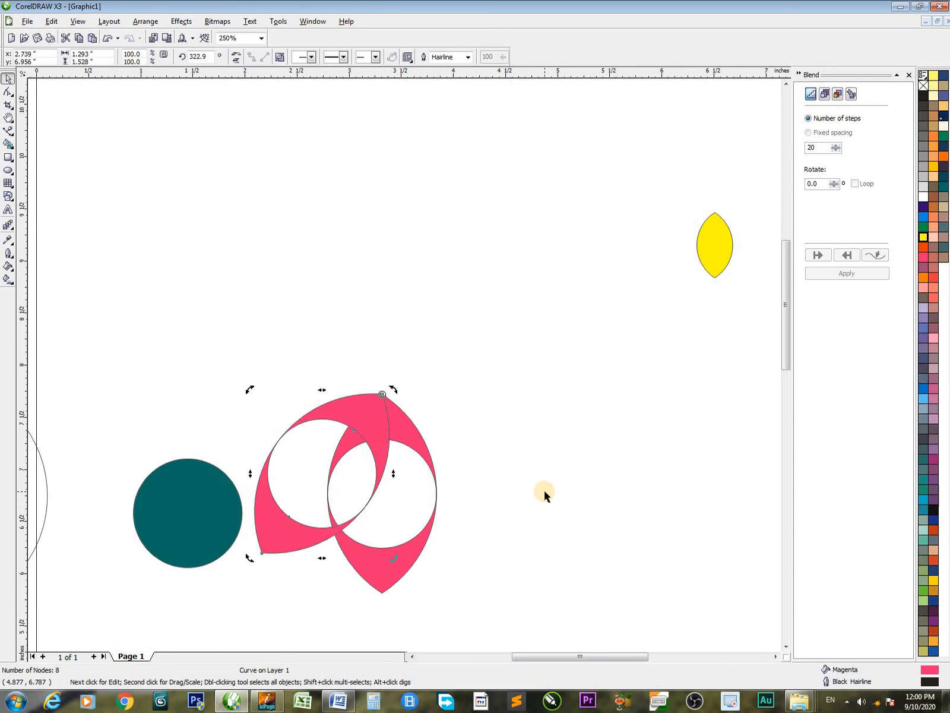
Repeat the rotated duplication around the shared tip until ten petals complete the flower
key(ctrl+r)
key(ctrl+r)
key(ctrl+r)
key(ctrl+r)
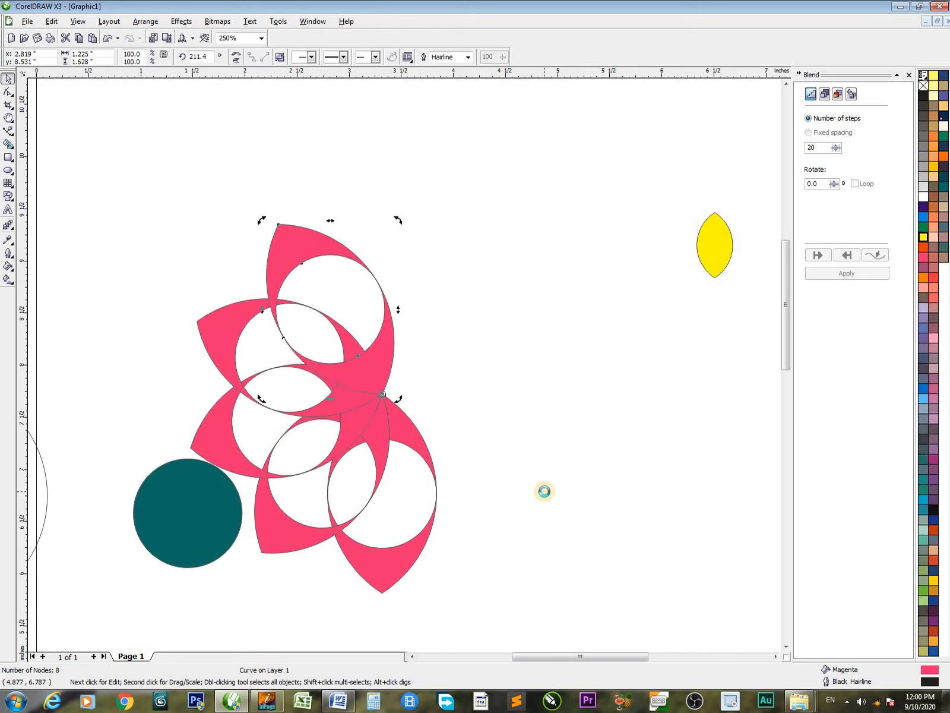
key(ctrl+r)
key(ctrl+r)
key(ctrl+r)
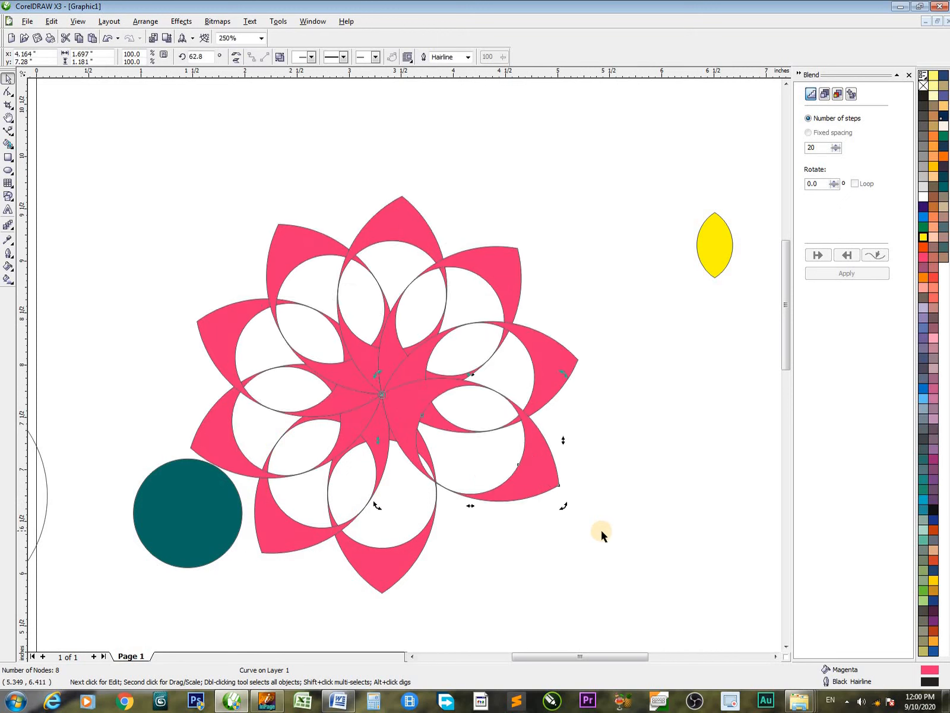
click(609, 538)
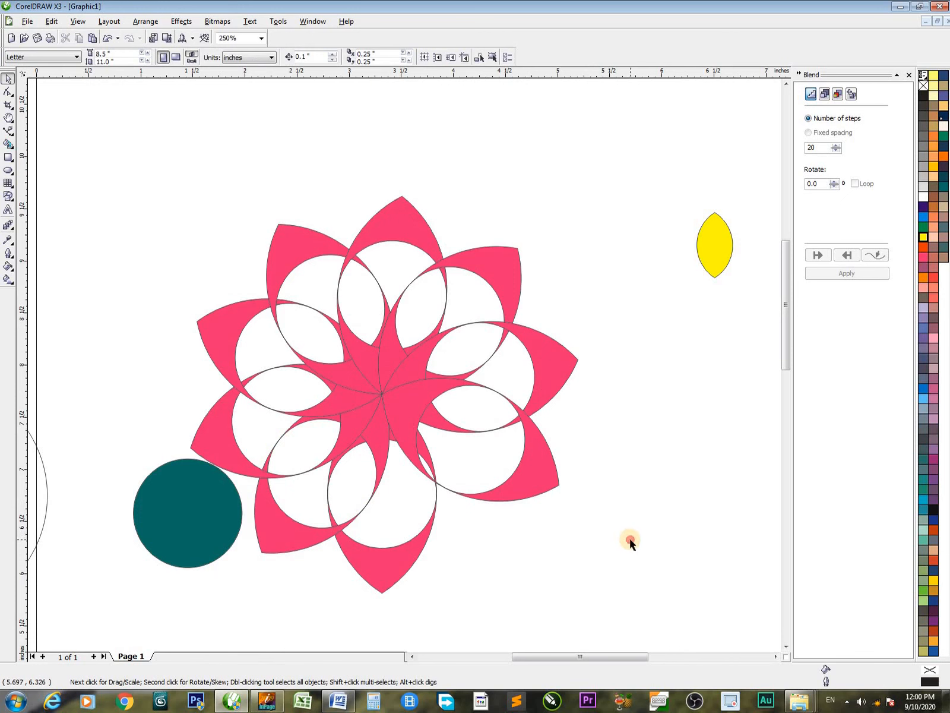
click(542, 493)
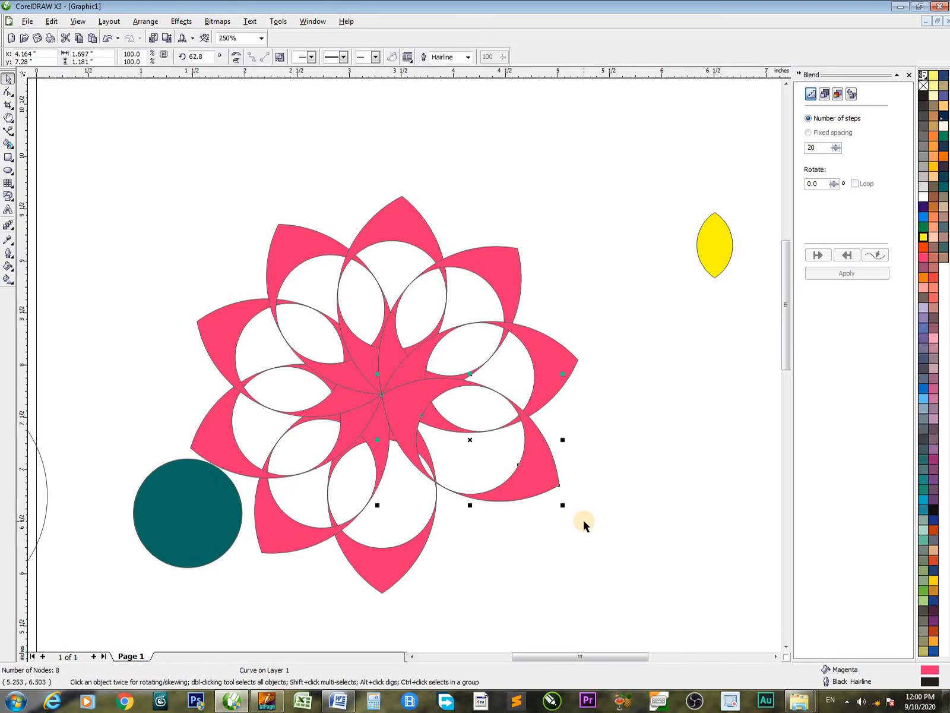
key(ctrl+r)
click(569, 534)
scroll(538, 539, down, 1)
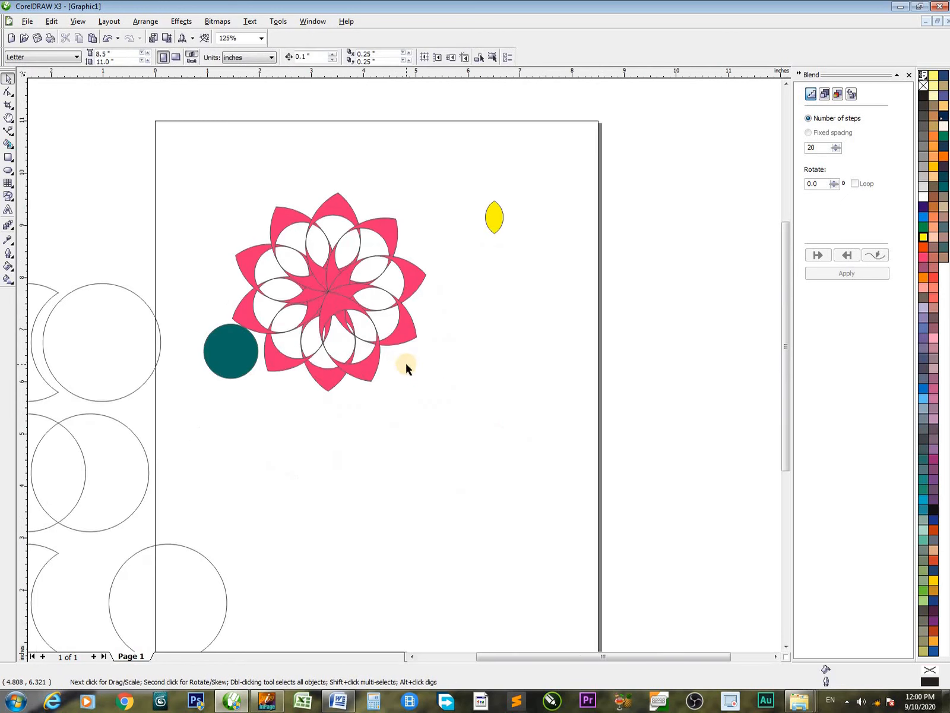
Move the teal circle below the yellow lens and delete the magenta petal flower
drag(240, 349, 546, 481)
drag(220, 193, 447, 416)
key(Delete)
Set the yellow lens's rotation centre at its lower tip and create a copy rotated 180 degrees
click(494, 218)
key(F2)
drag(422, 156, 609, 330)
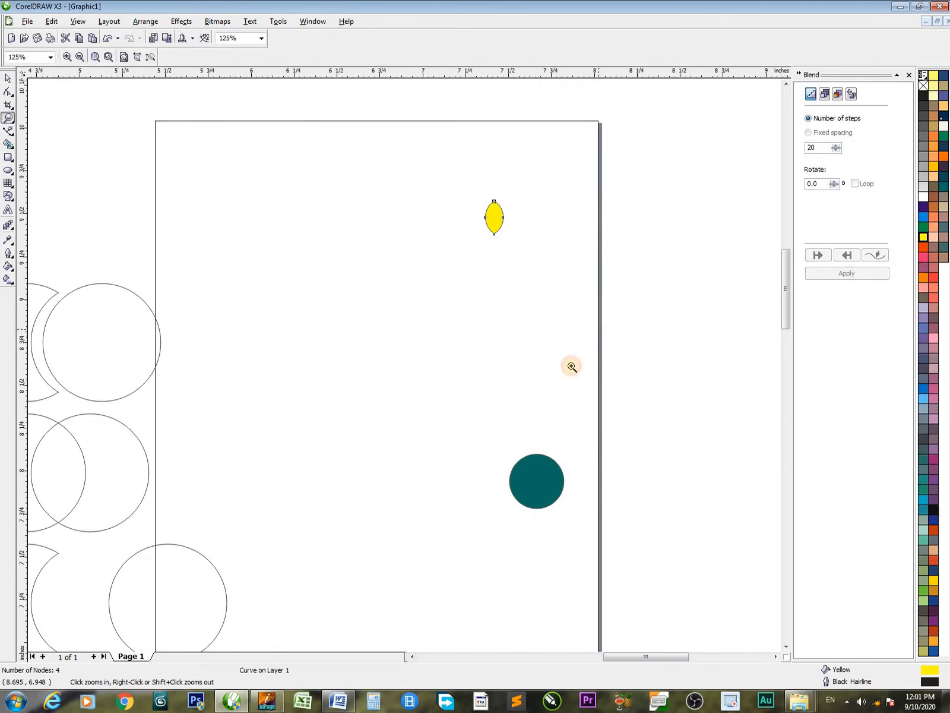
click(333, 255)
drag(338, 278, 338, 329)
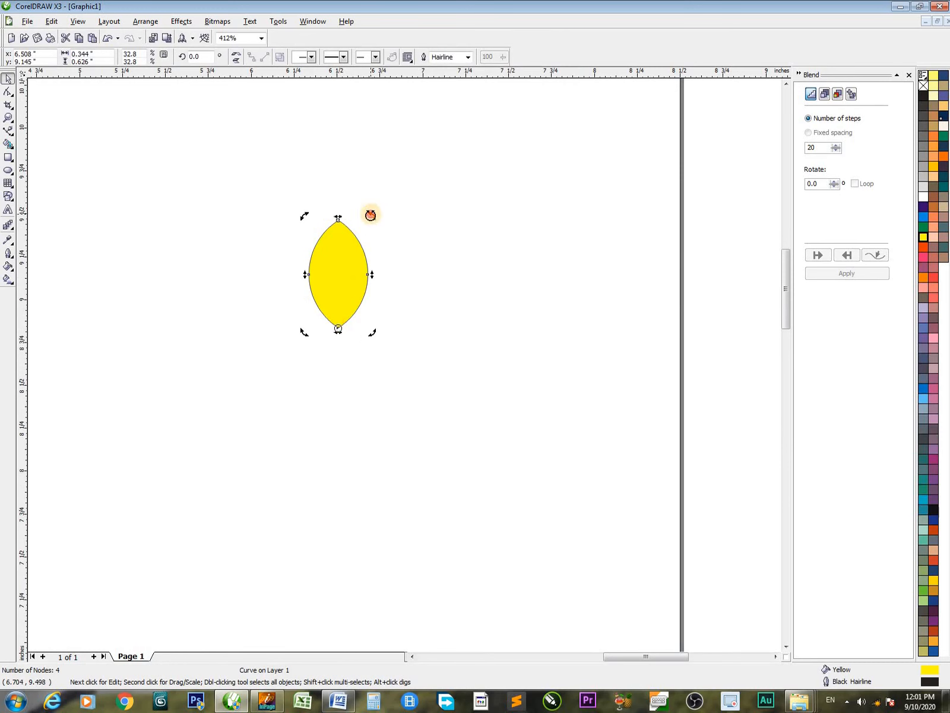
drag(371, 215, 308, 440)
Create a copy of the two yellow lenses rotated 90 degrees about their shared tip
drag(224, 185, 473, 516)
click(350, 247)
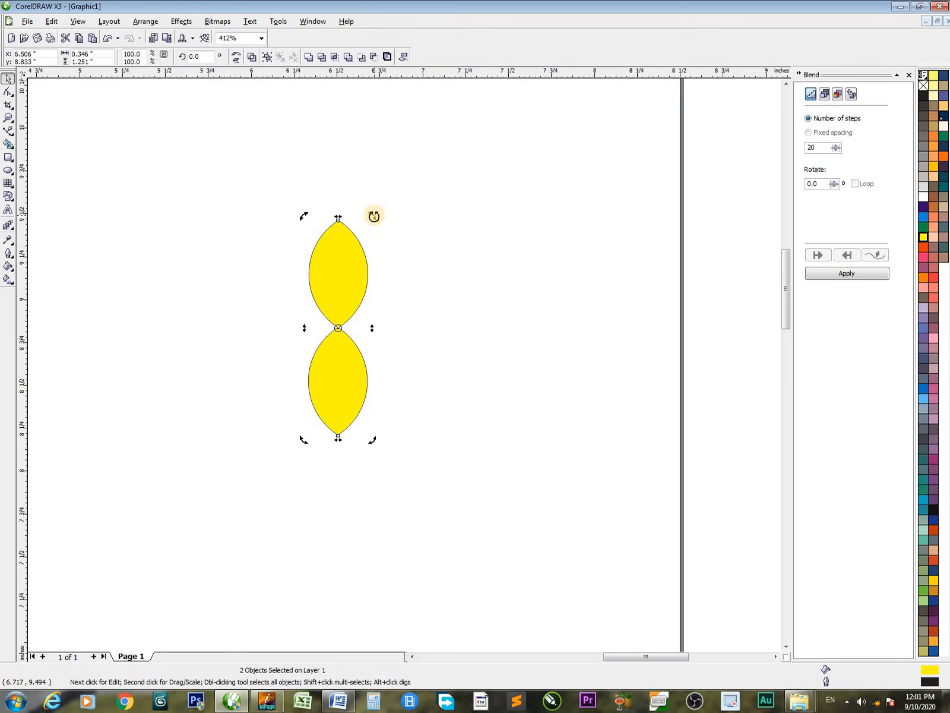
drag(373, 217, 441, 373)
click(474, 316)
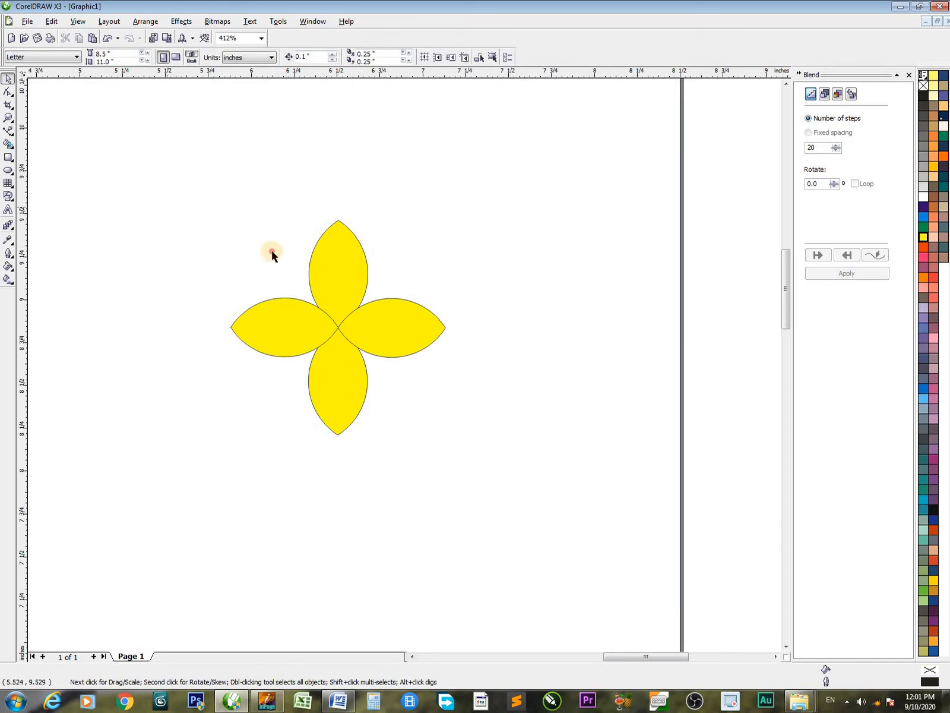
Create a copy of the four yellow petals rotated 45 degrees to complete an eight-petal flower
drag(162, 195, 573, 556)
click(363, 296)
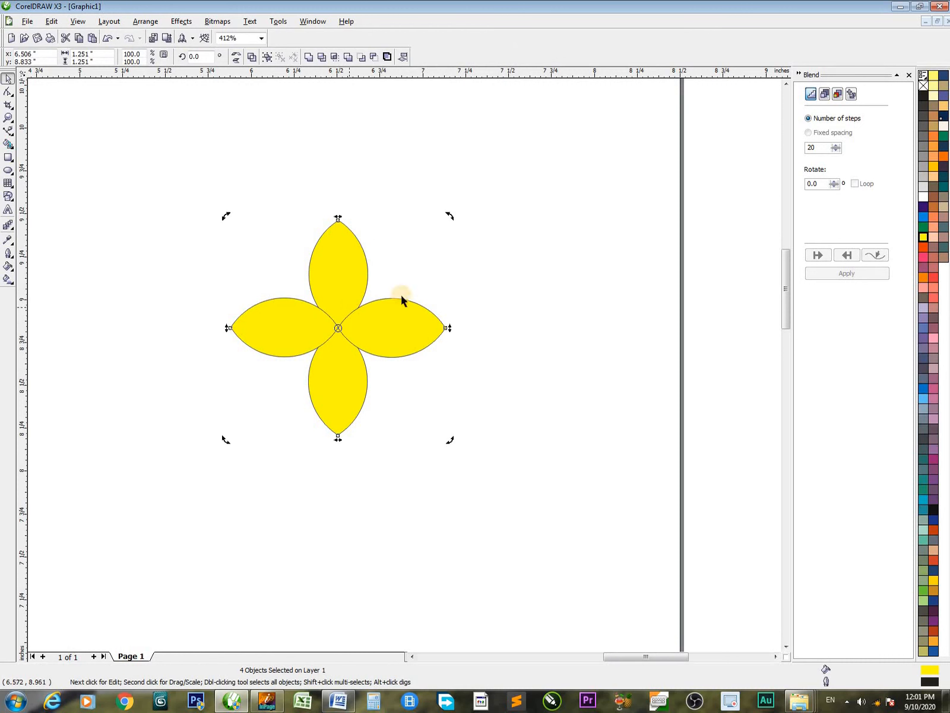
drag(449, 215, 514, 345)
click(597, 318)
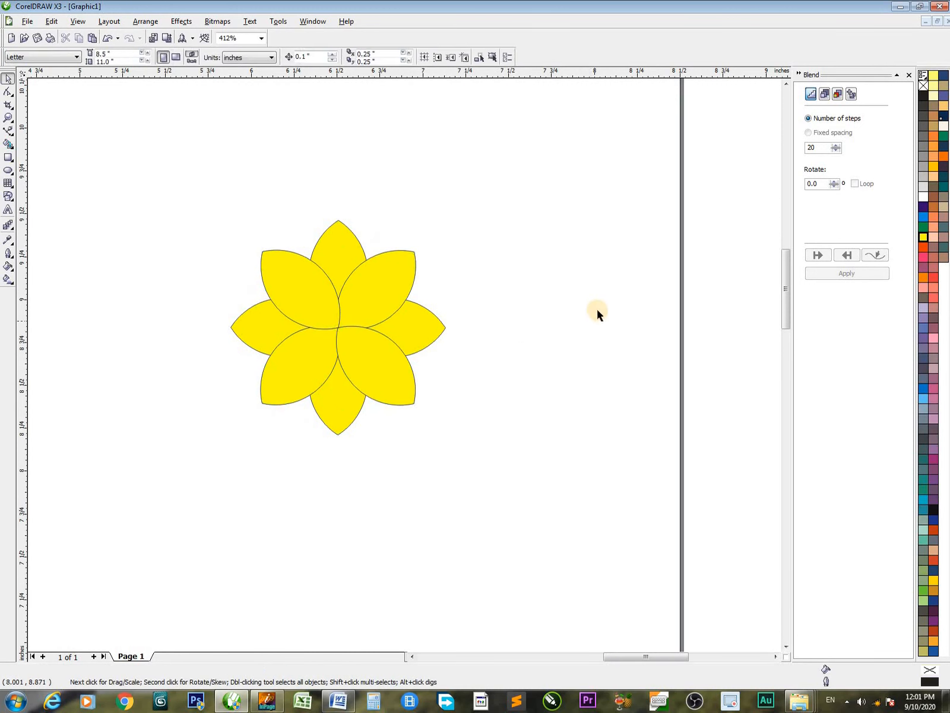
Place two eight-petal flowers at about x 5.52 and x 7.43 inches, and weld the left flower's petals into one shape
drag(142, 171, 535, 543)
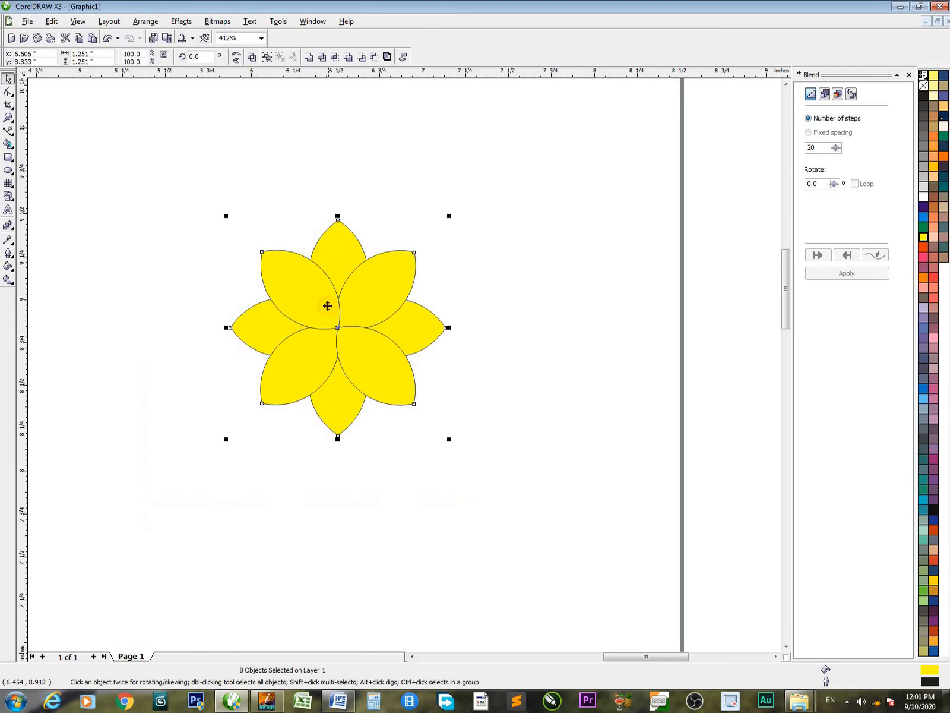
drag(328, 344, 484, 328)
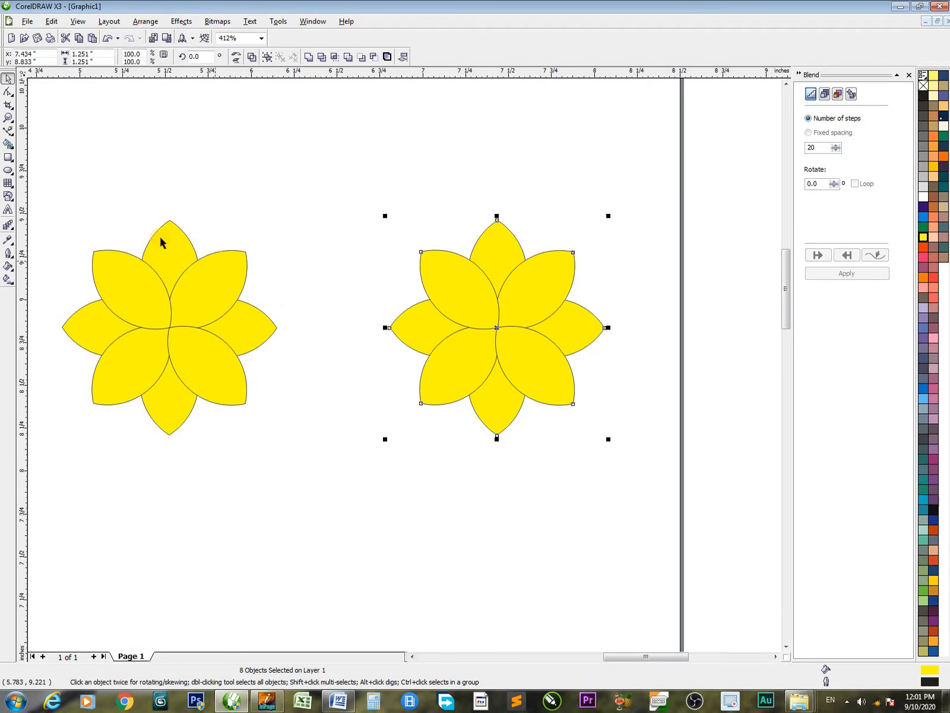
drag(48, 185, 366, 487)
click(308, 56)
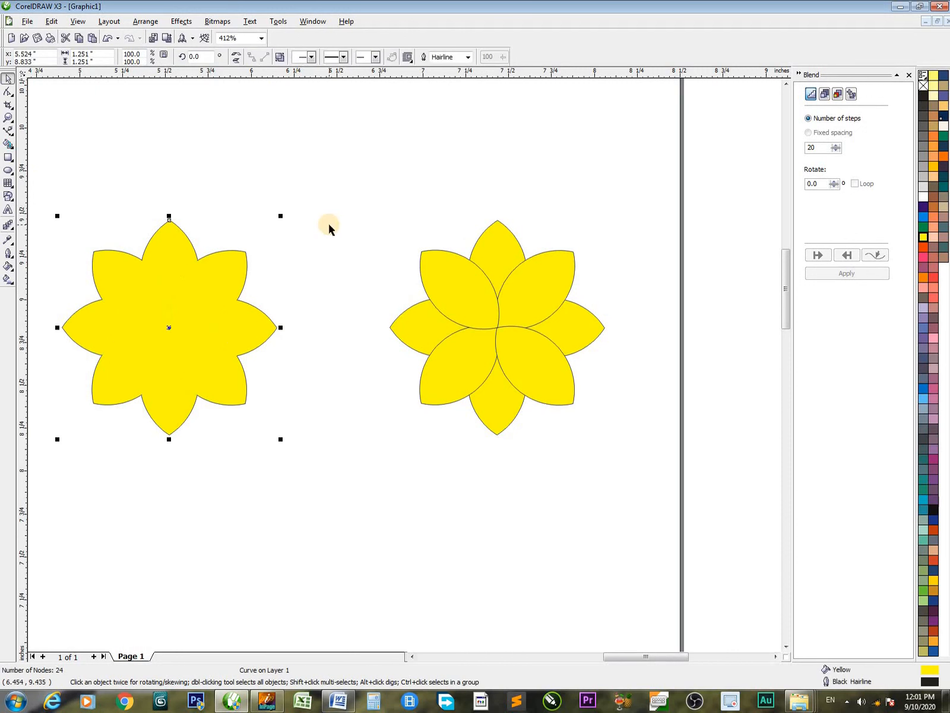
click(329, 223)
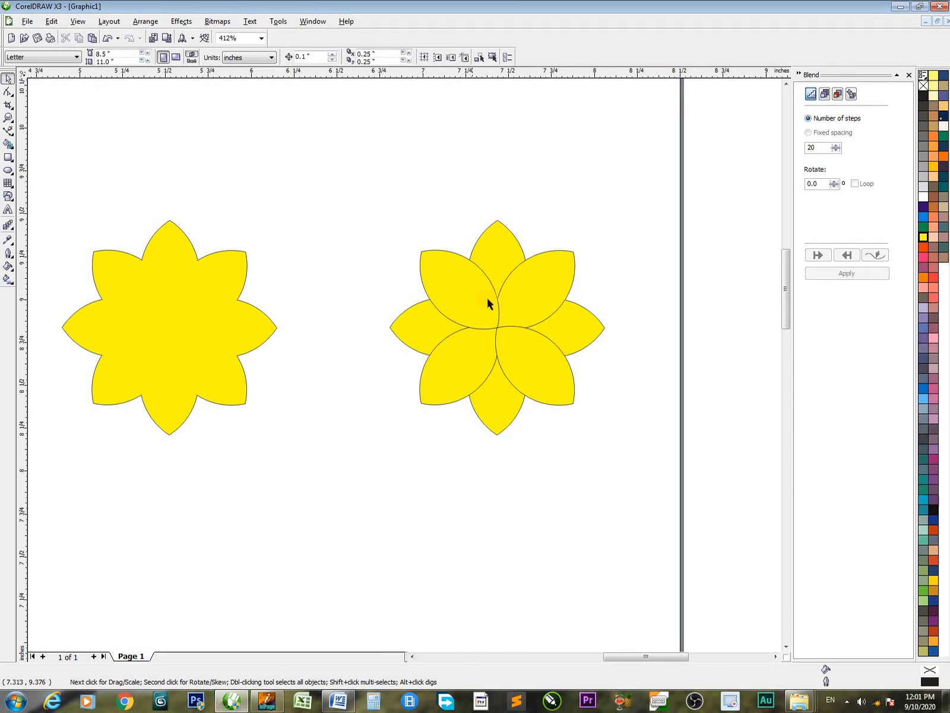
Weld the right flower's vertical petals into one shape and its horizontal petals into another
click(486, 275)
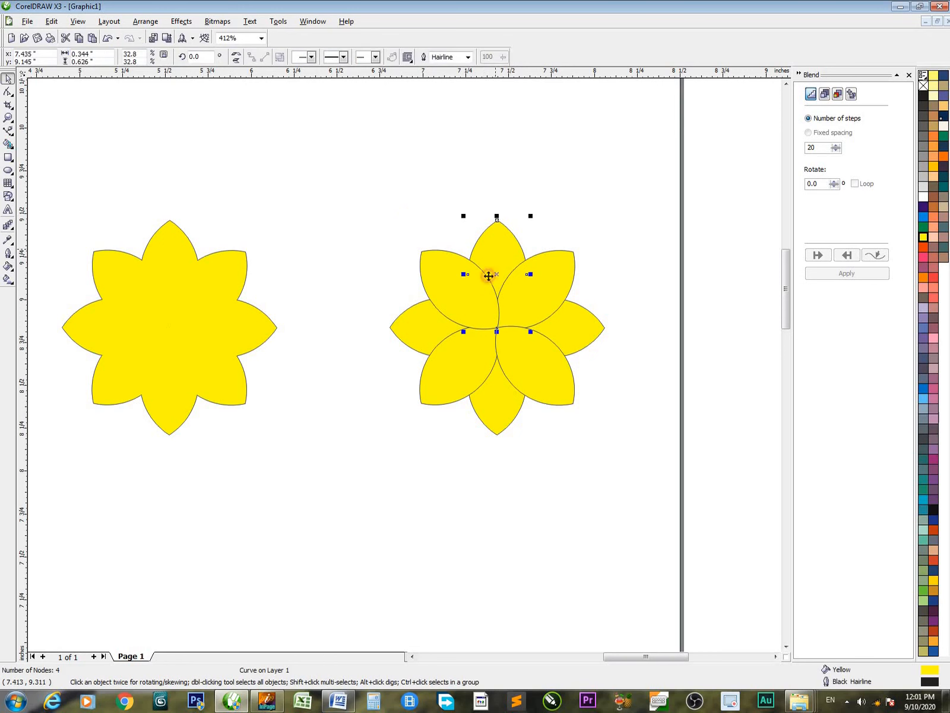
shift+click(484, 399)
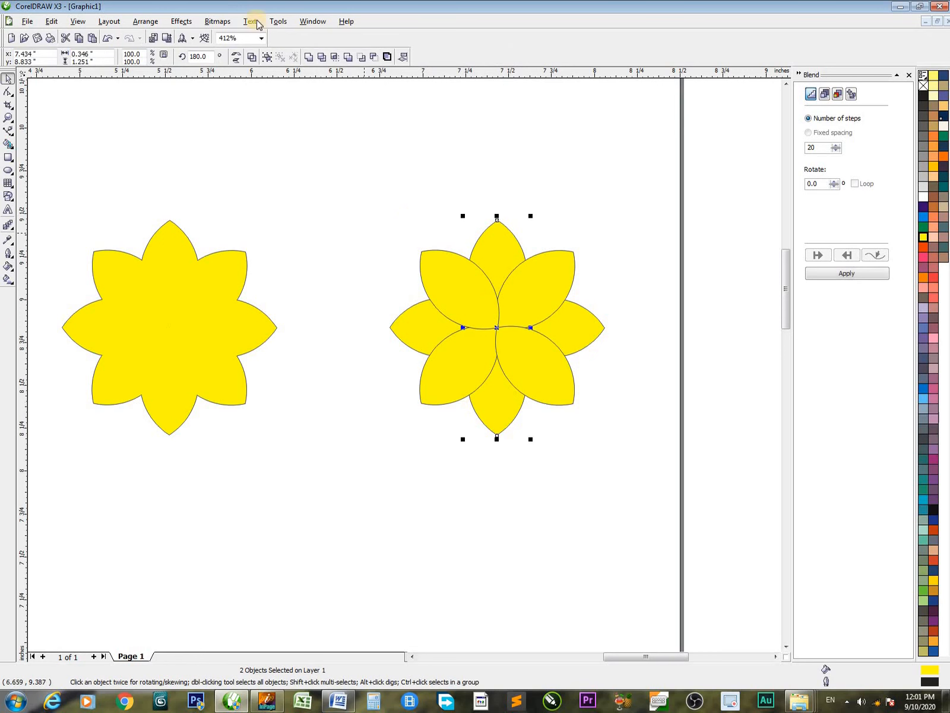
click(309, 58)
click(722, 323)
click(567, 329)
shift+click(441, 325)
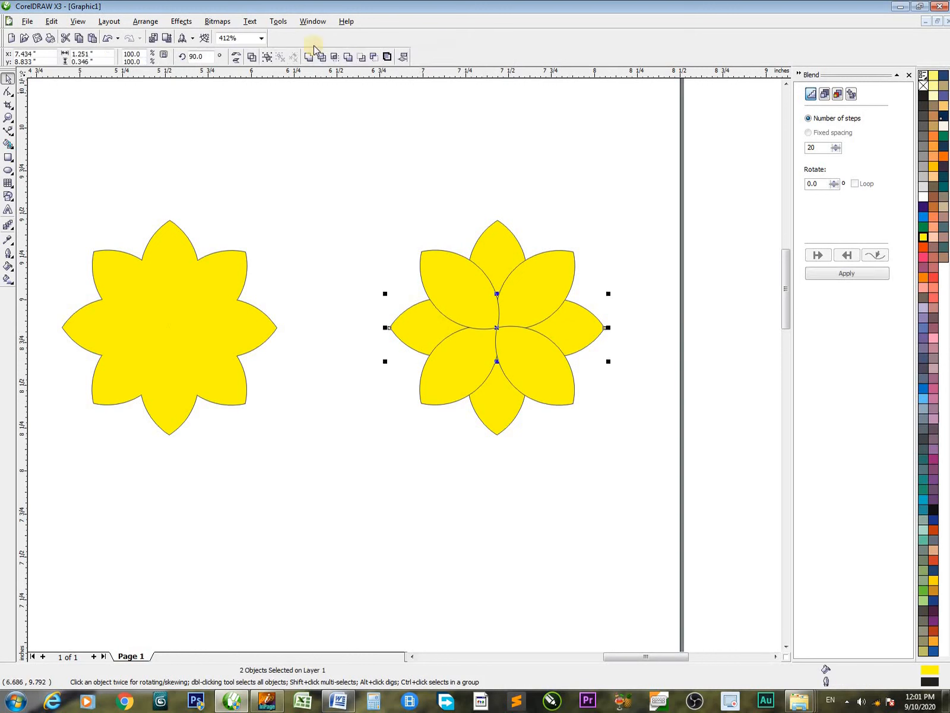
click(310, 57)
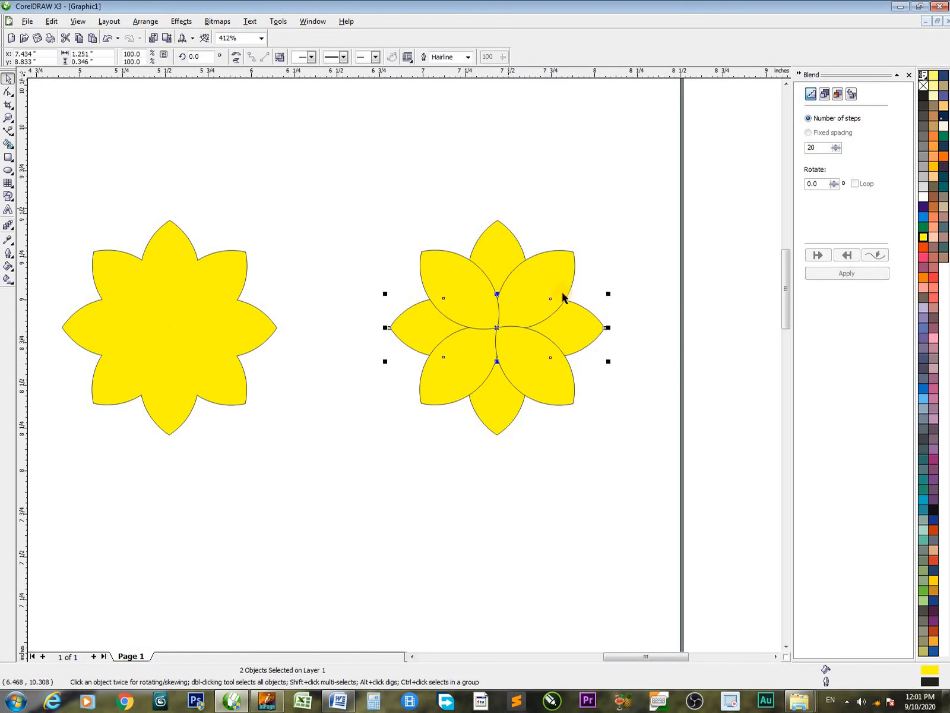
Fill the right flower's horizontal petal pair with magenta-pink and its vertical pair with deep violet-blue
click(924, 259)
click(502, 250)
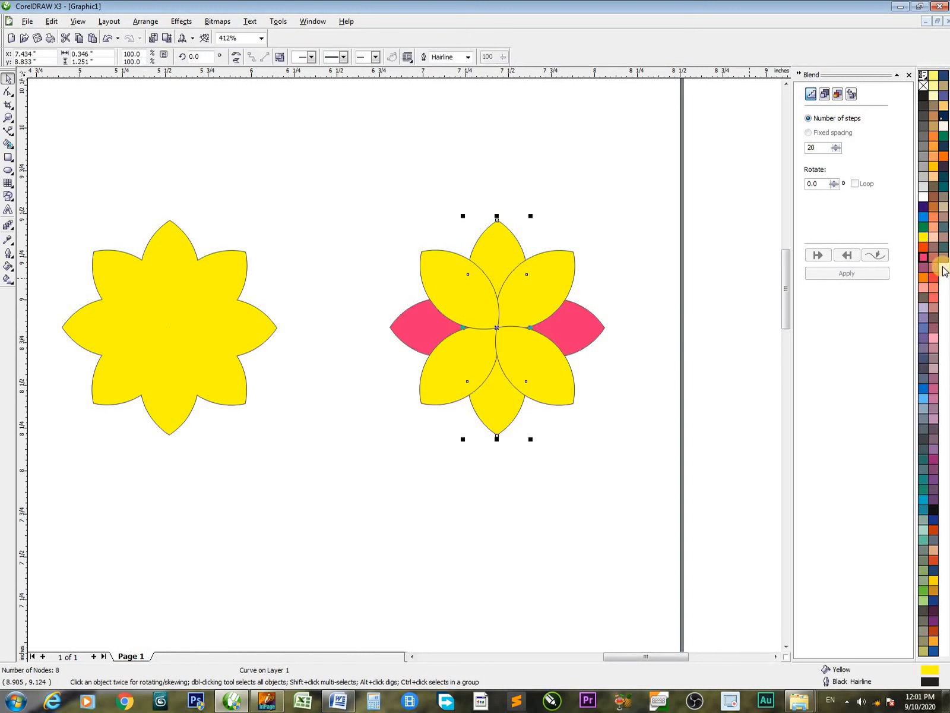
click(924, 206)
Fill the right flower's upper-right and lower-left petals green and weld them into one shape
click(704, 333)
click(506, 320)
shift+click(475, 380)
click(923, 227)
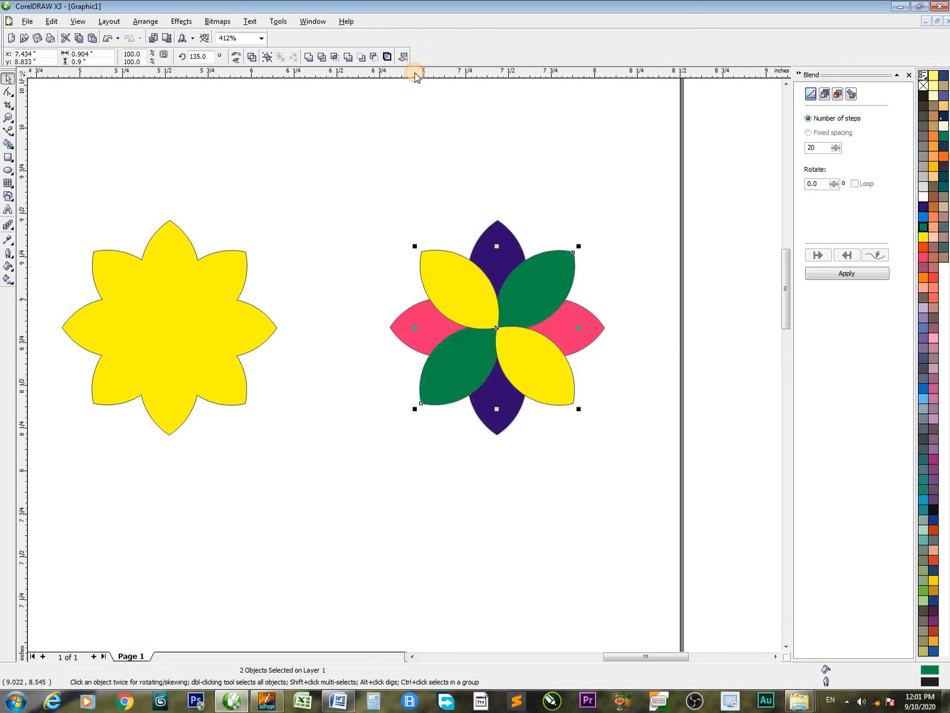
click(684, 449)
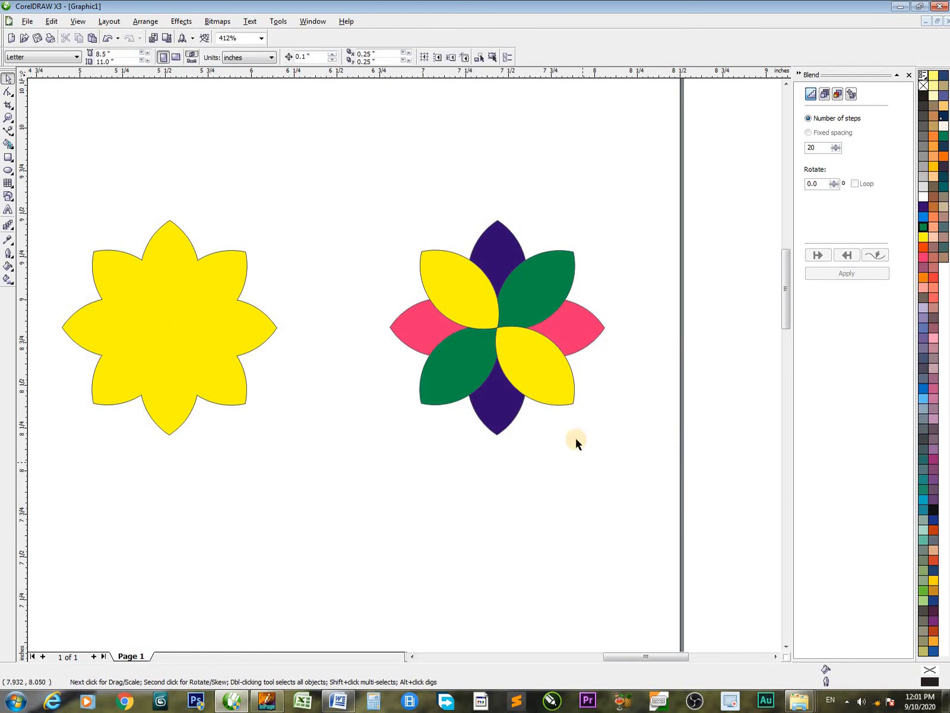
Weld the right flower's two remaining yellow diagonal petals into one shape
click(478, 323)
shift+click(520, 365)
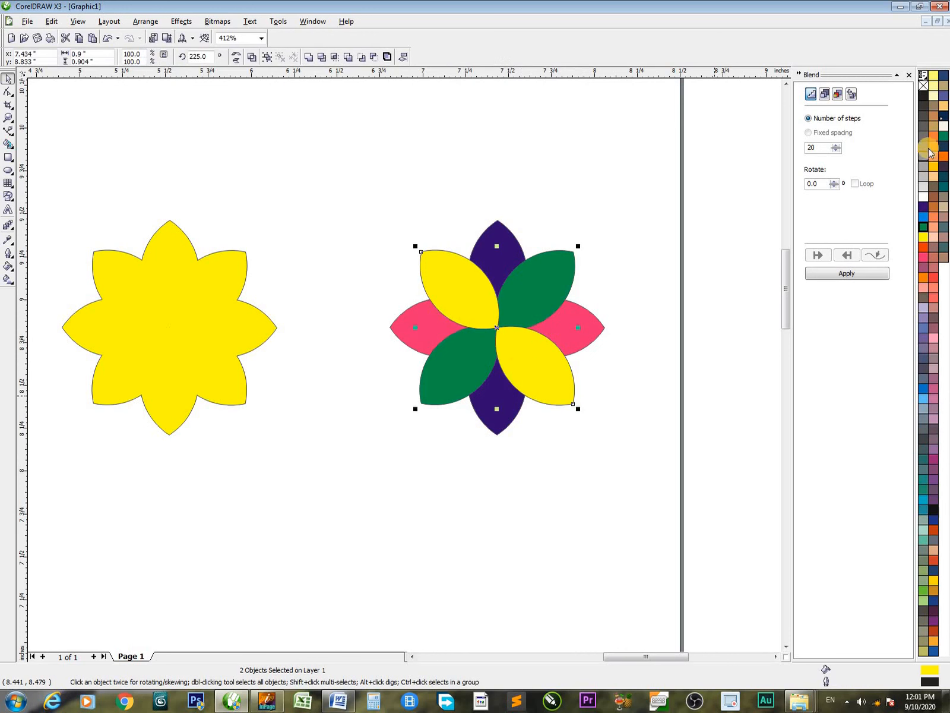
click(629, 332)
click(476, 325)
shift+click(528, 346)
click(307, 58)
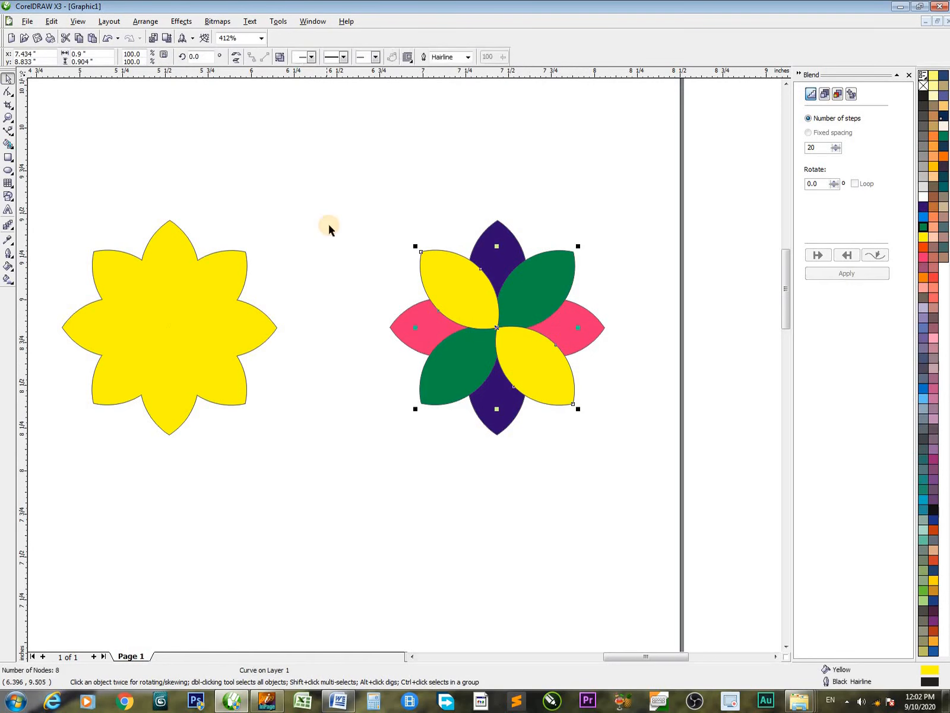
click(328, 224)
Scale the yellow and green diagonal petal pairs down to roughly half size about the flower's centre
drag(573, 408, 545, 390)
click(536, 278)
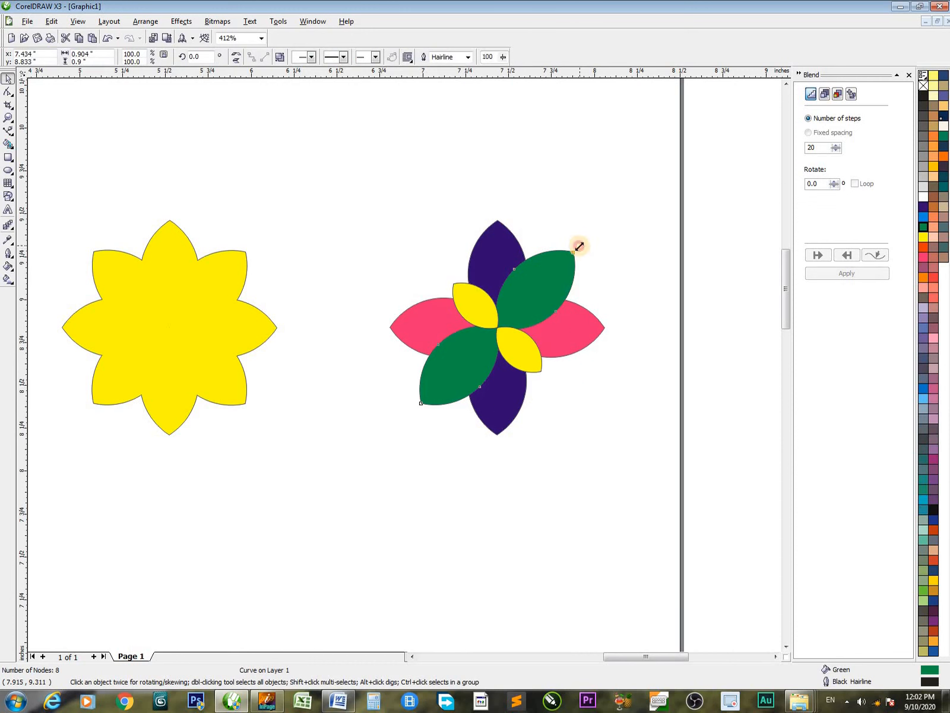
drag(579, 246, 561, 281)
click(569, 270)
click(641, 415)
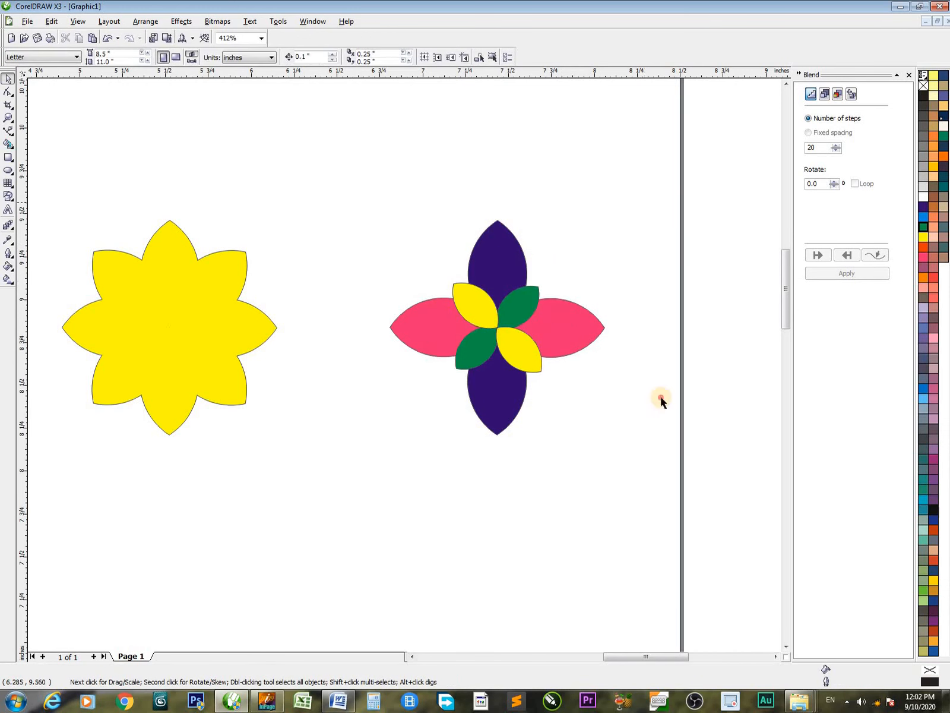
drag(308, 204, 747, 552)
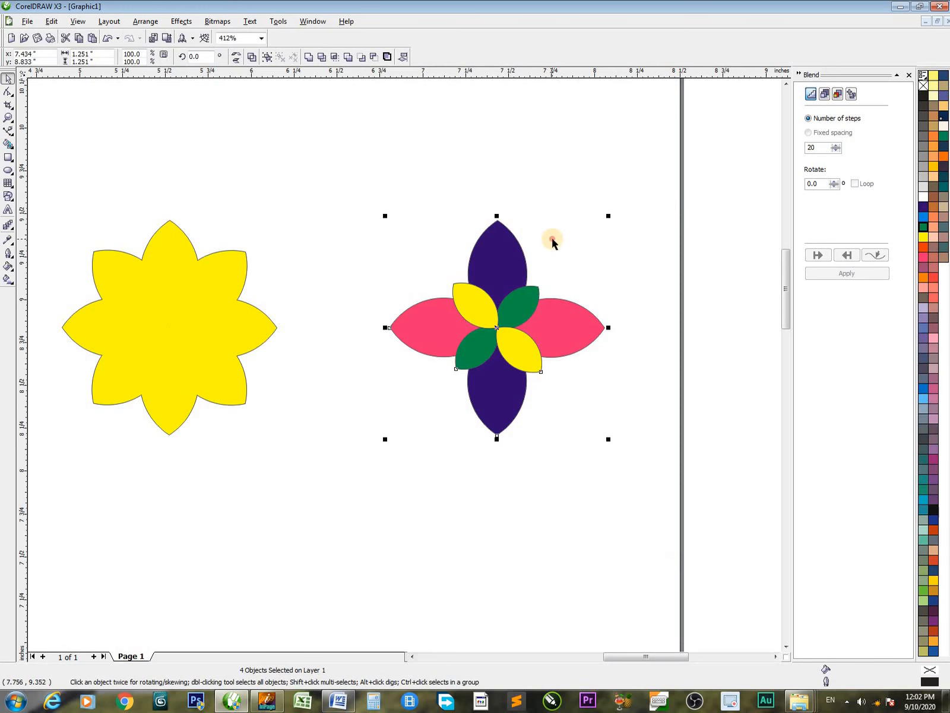
click(82, 197)
drag(314, 196, 702, 532)
key(h)
drag(382, 216, 273, 231)
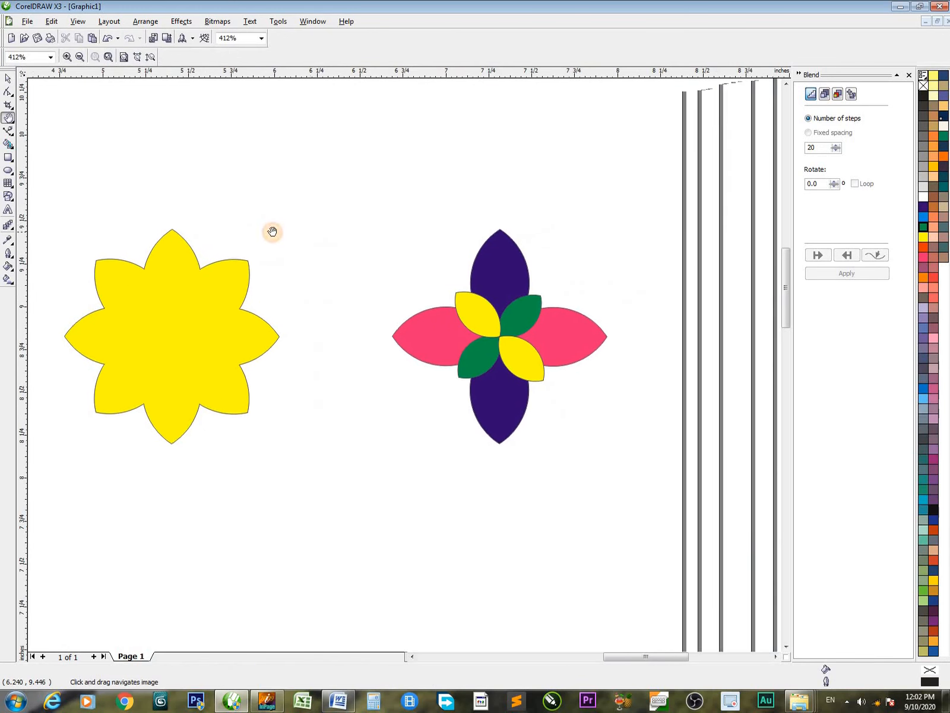
key(space)
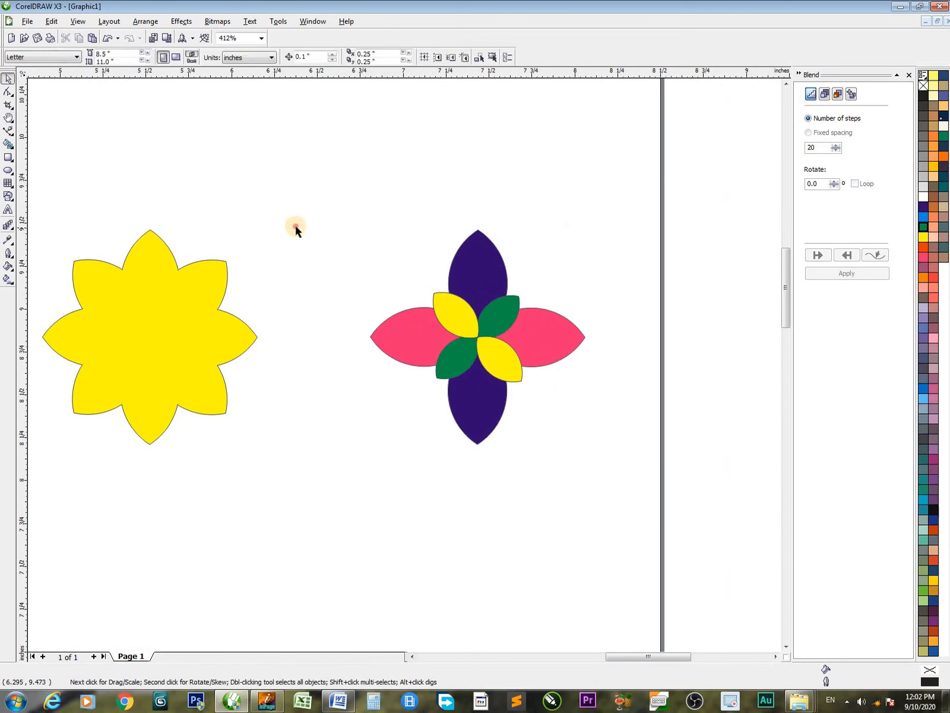
click(8, 171)
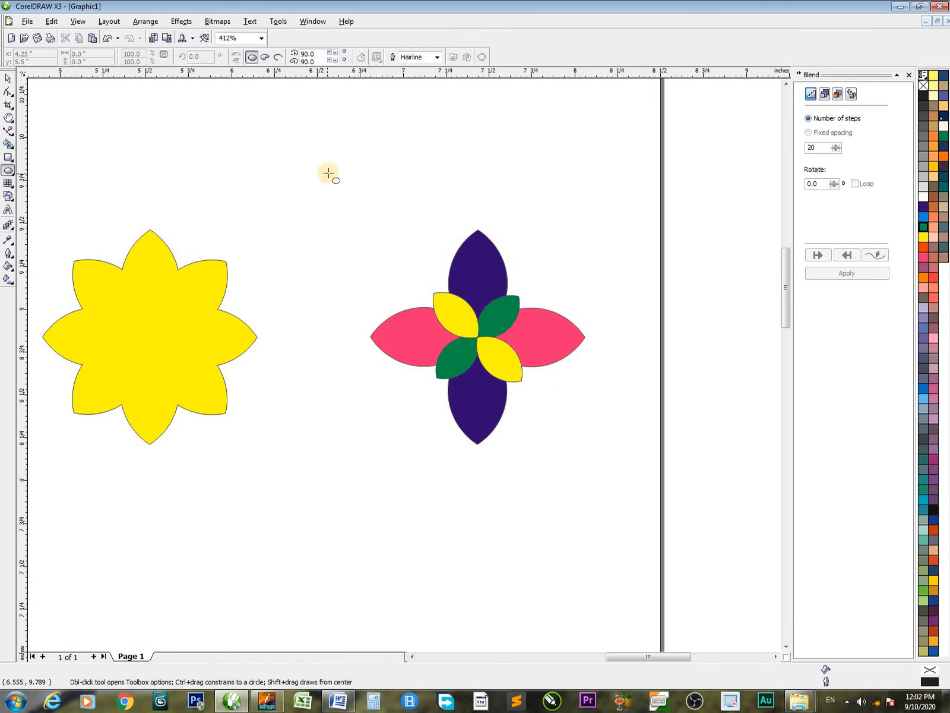
key(space)
key(h)
drag(320, 197, 553, 218)
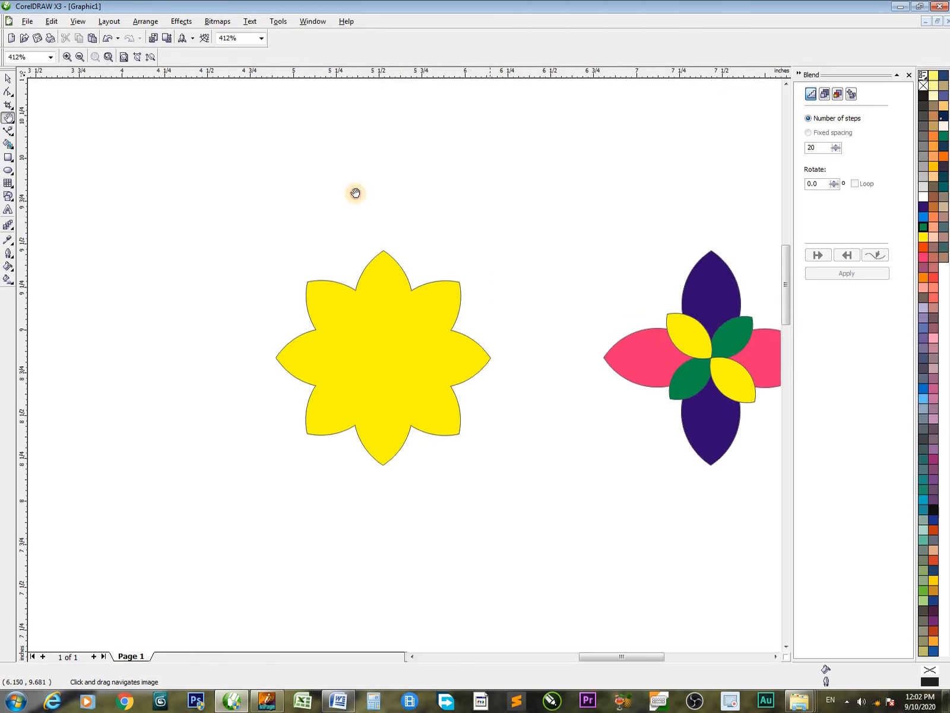
key(space)
drag(366, 177, 703, 506)
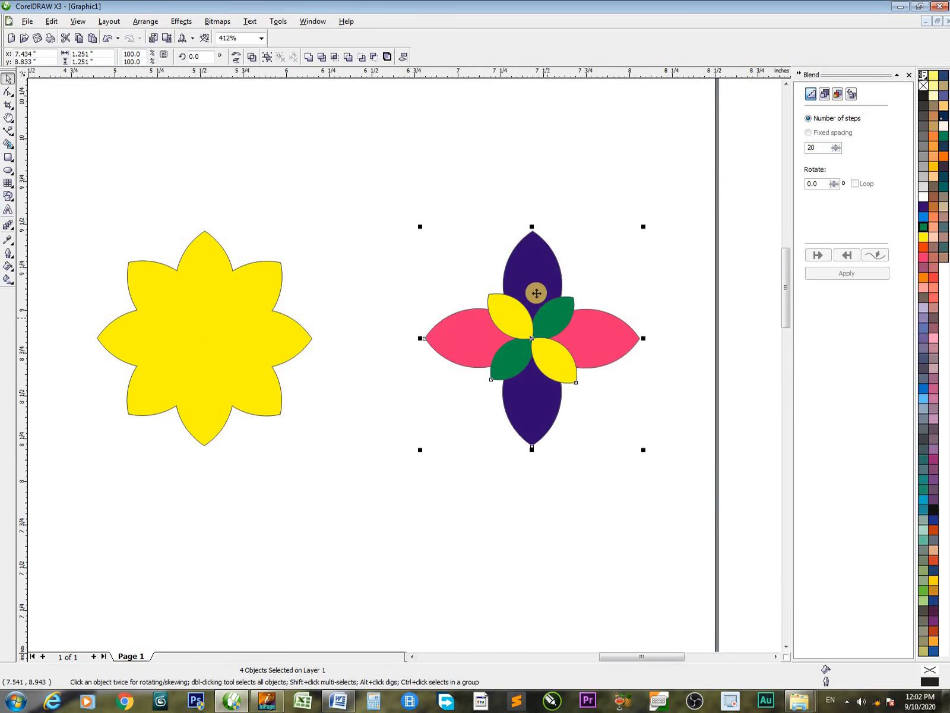
click(252, 371)
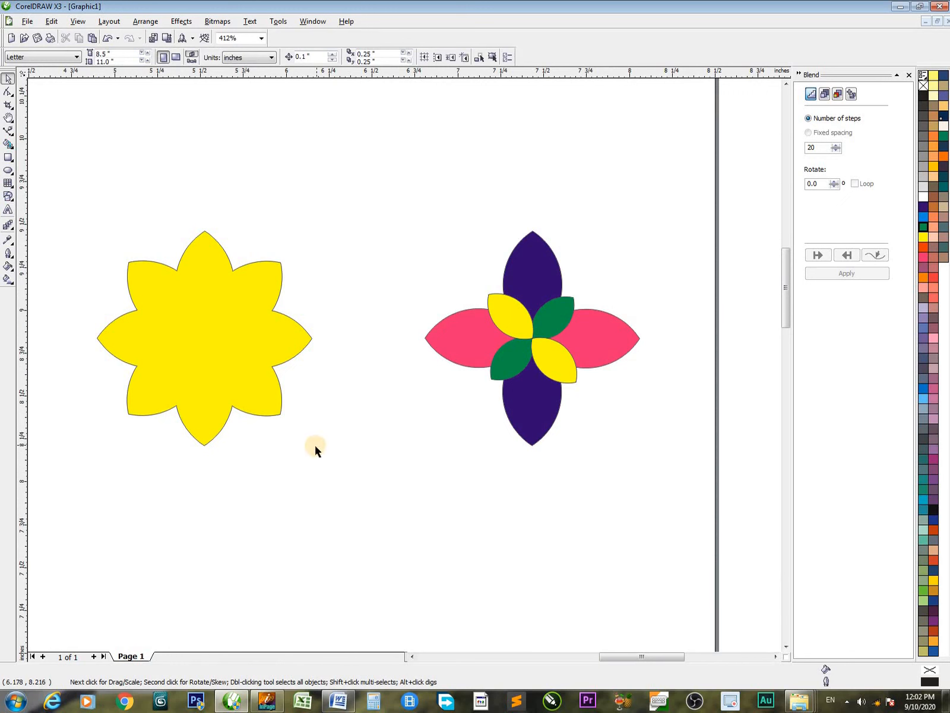
Move the welded yellow flower down below the multicoloured one and draw a large unfilled circle in the cleared area
drag(235, 323, 420, 550)
click(174, 142)
click(8, 170)
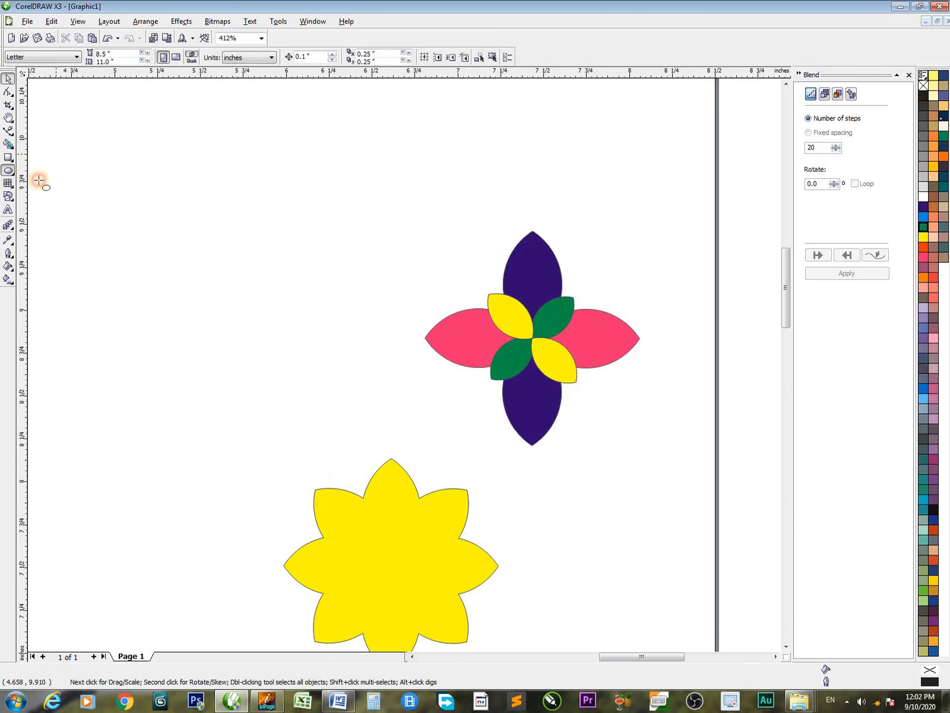
drag(194, 227, 330, 360)
key(space)
click(357, 191)
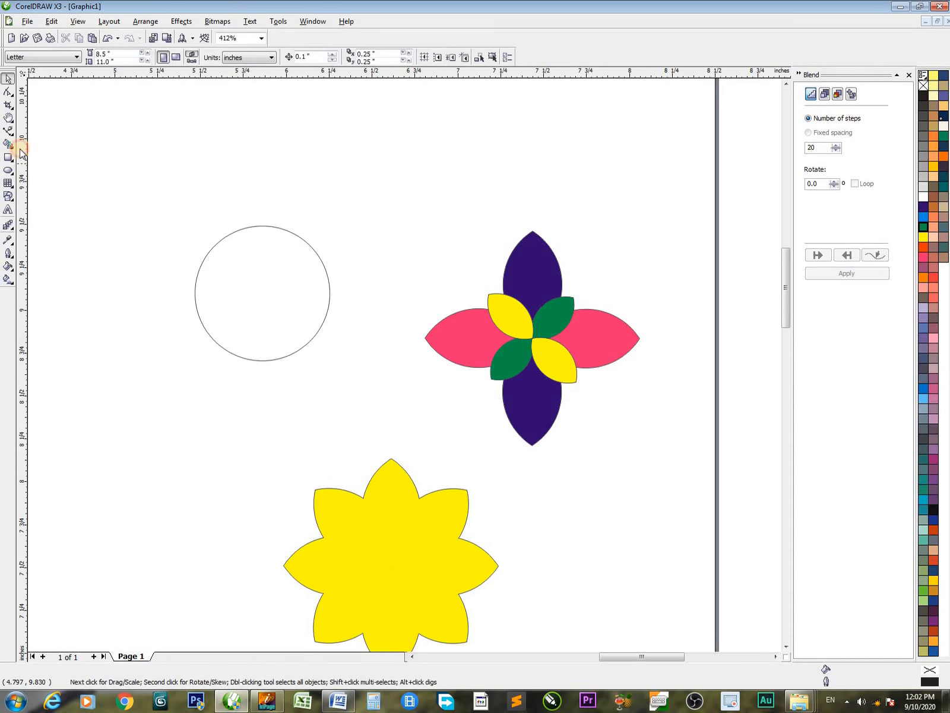
Draw a cyan-filled circle about 0.06 inches wide beside the large circle and place a copy below it
key(F7)
drag(356, 253, 365, 264)
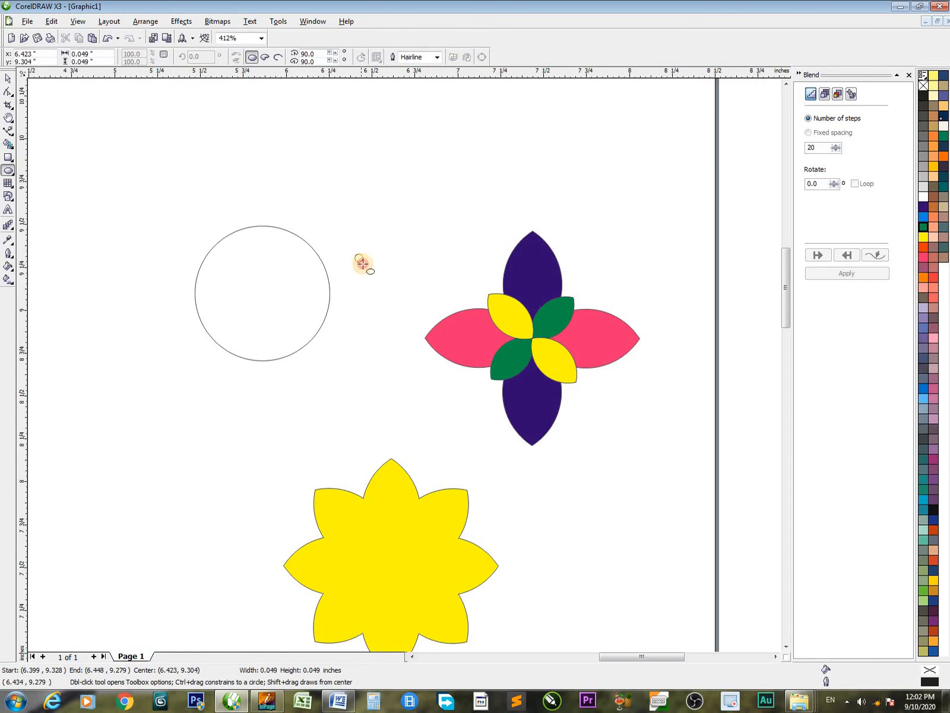
click(924, 217)
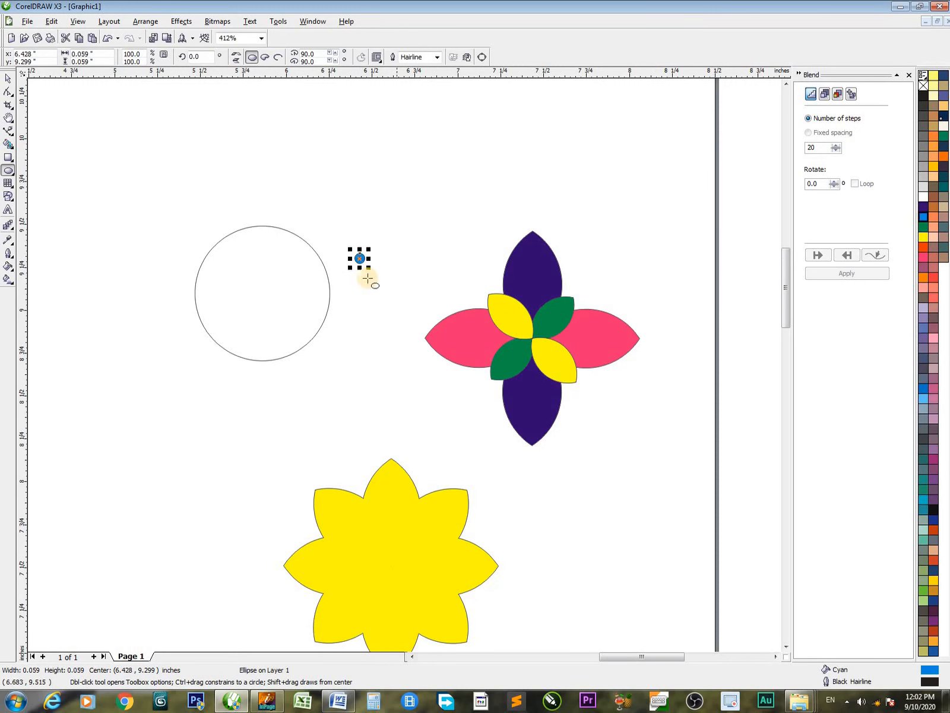
key(space)
drag(364, 260, 393, 382)
Blend the two small cyan circles using 20 steps
click(181, 21)
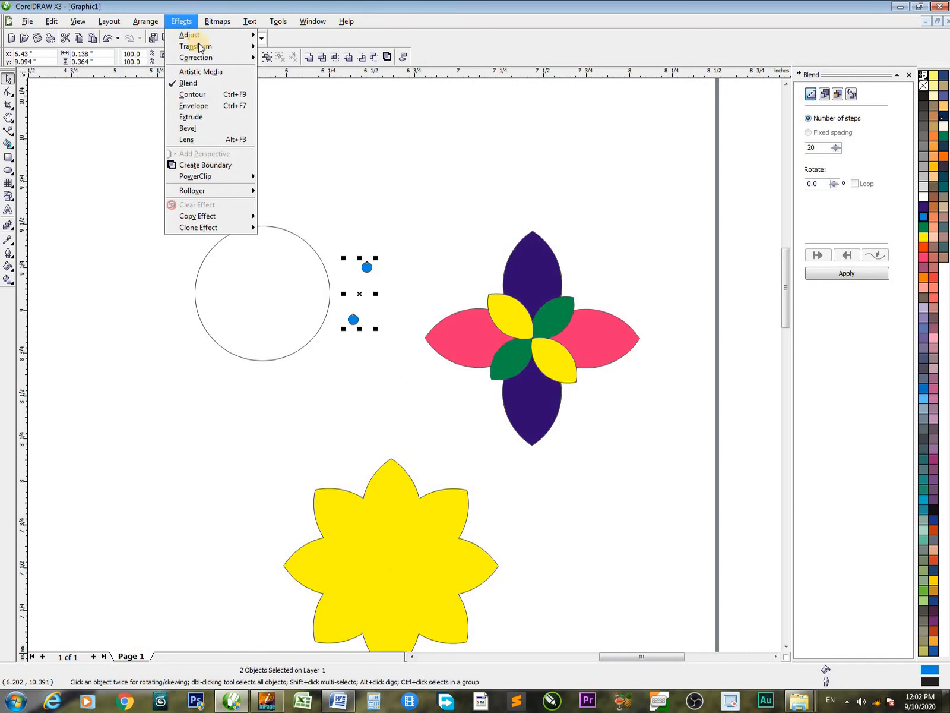
click(841, 275)
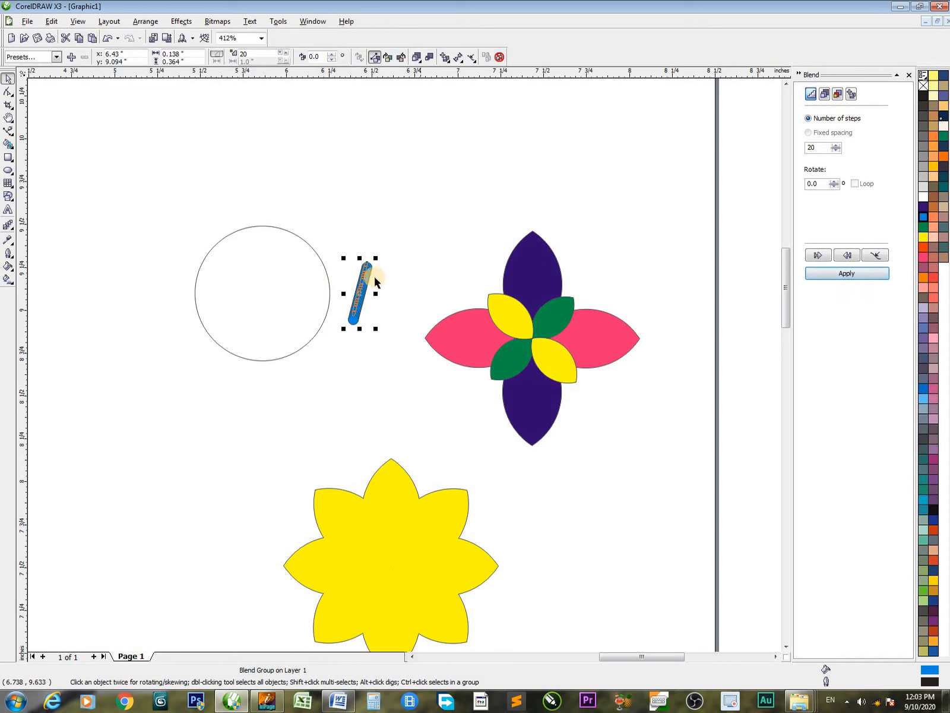
key(z)
key(space)
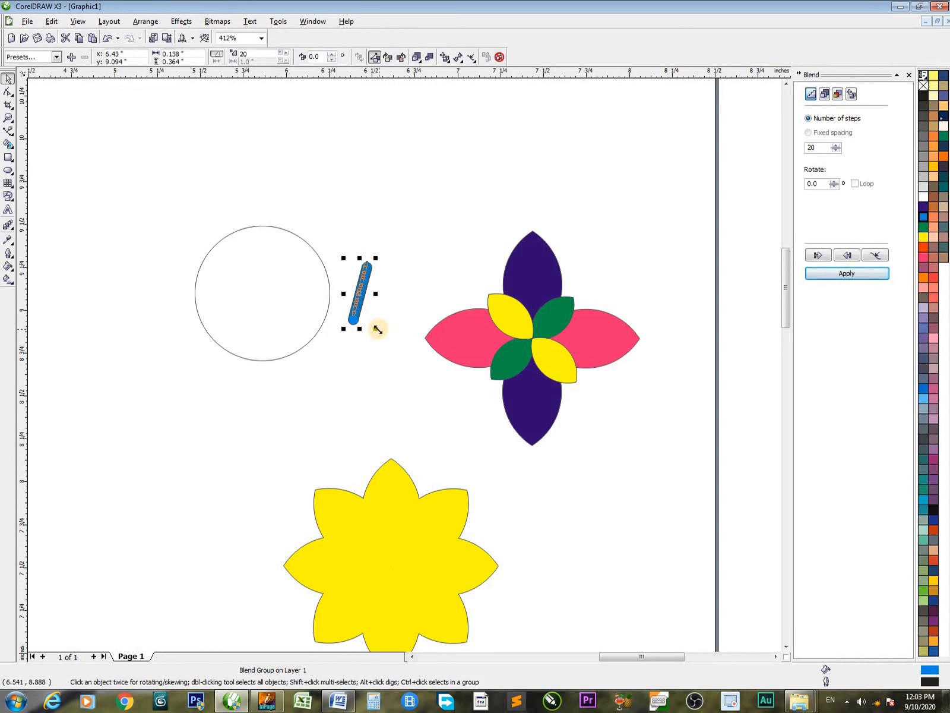
Enlarge the cyan circle blend to about 0.53 by 1.38 inches and set it to 34 blend steps
drag(376, 329, 416, 416)
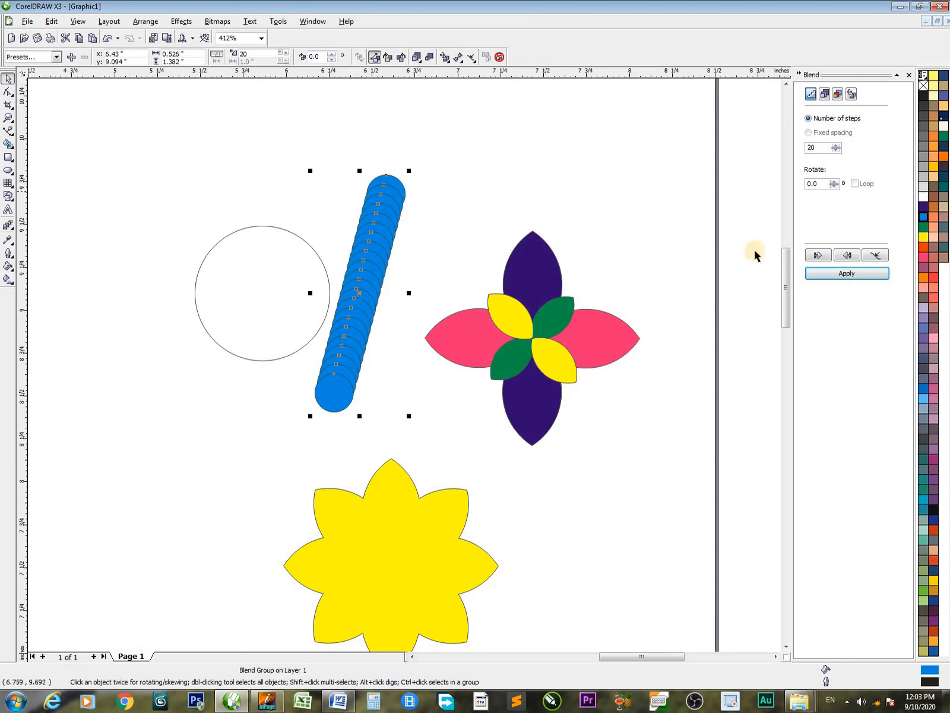
click(837, 145)
click(837, 145)
click(837, 145)
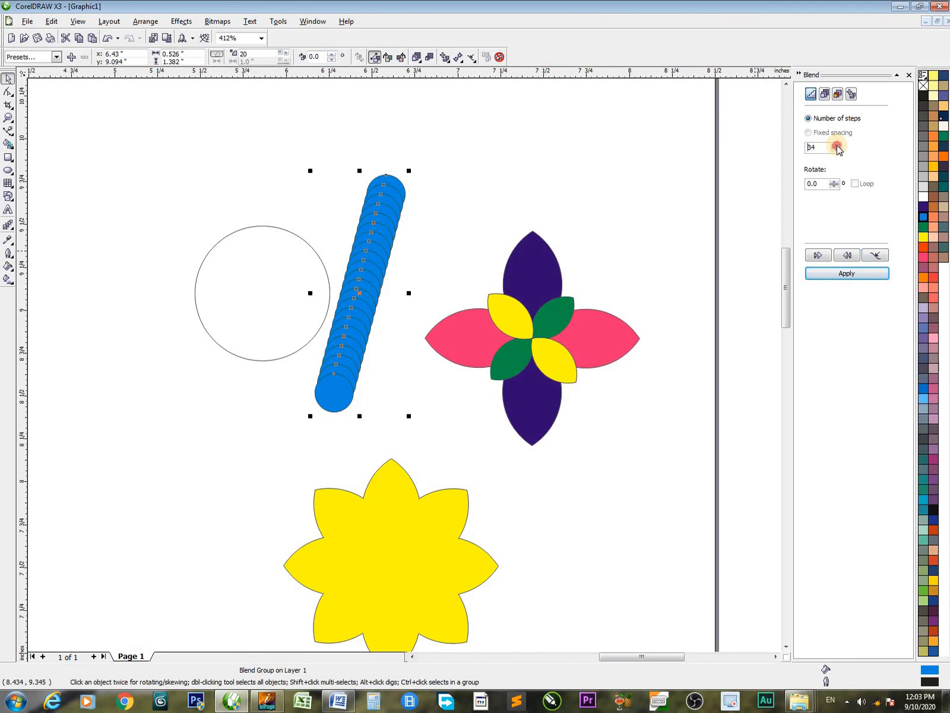
click(823, 273)
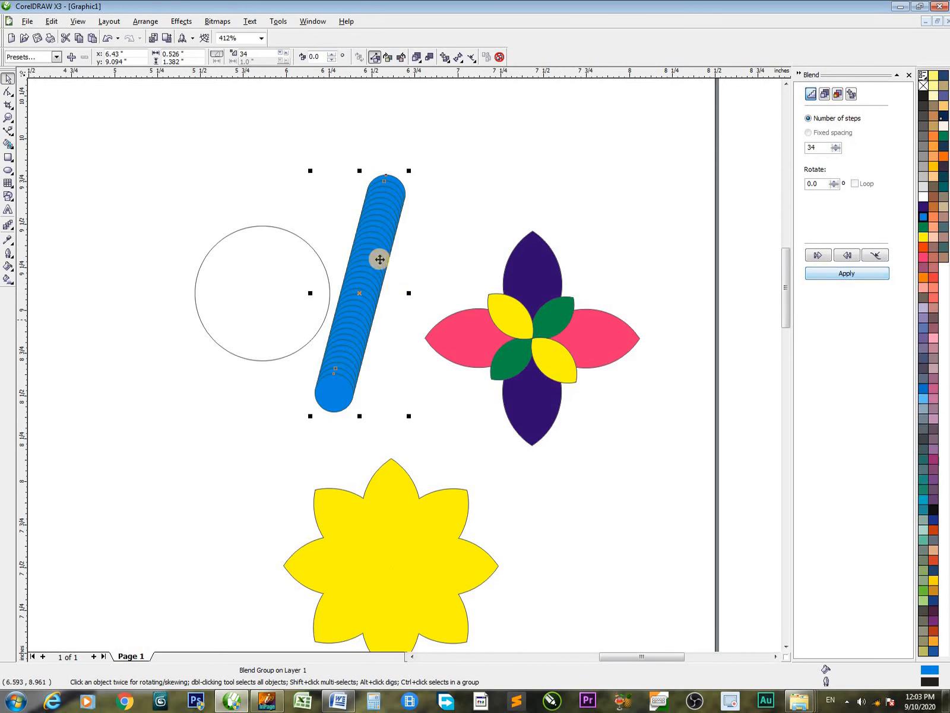
Set the cyan circle blend to 100 steps
double_click(812, 147)
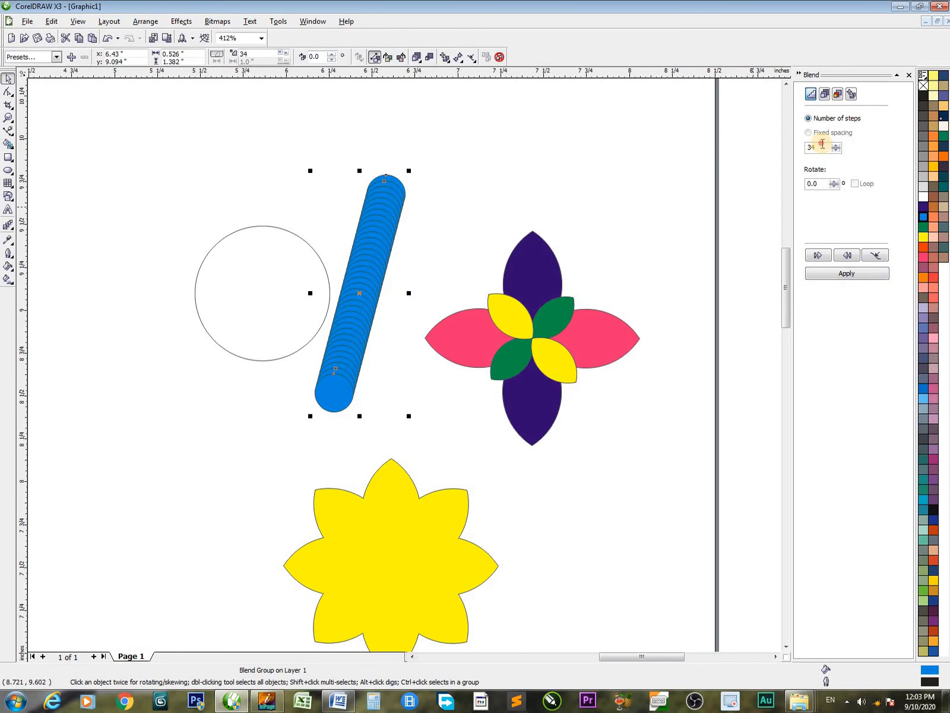
text(100)
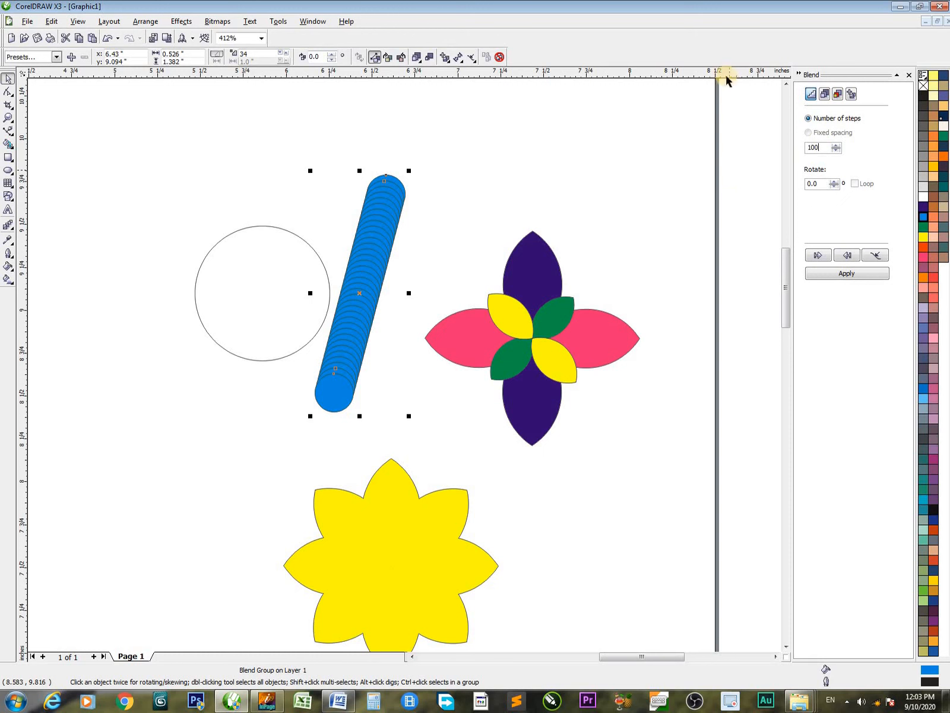
click(847, 273)
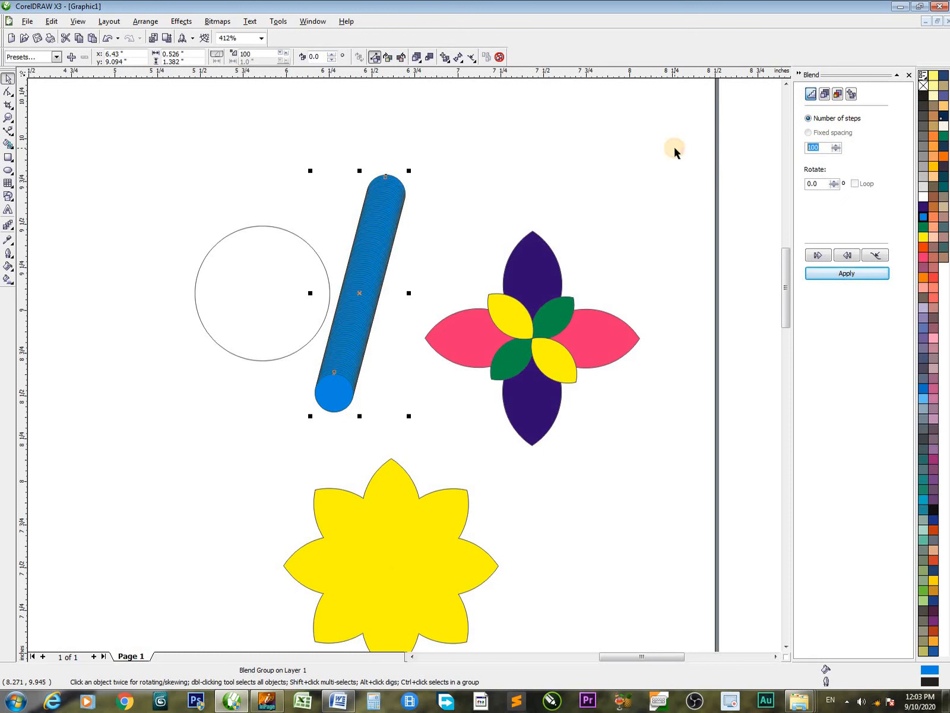
Set the cyan blend to 6 steps and shrink it to about 0.17 by 0.45 inches beside the large circle
text(6)
click(847, 274)
click(432, 285)
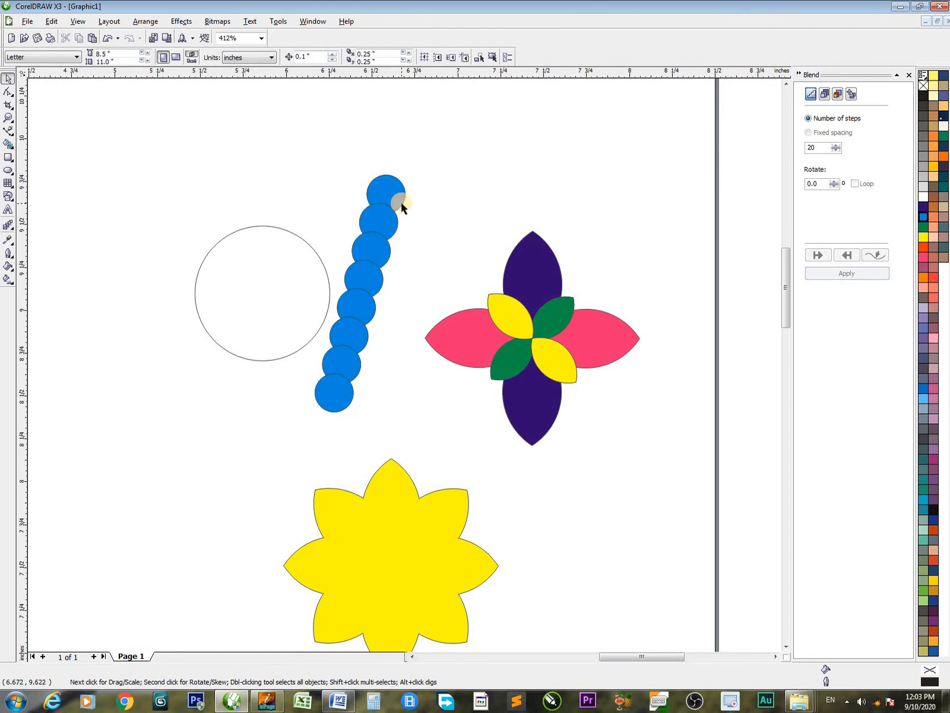
click(371, 260)
drag(410, 170, 391, 287)
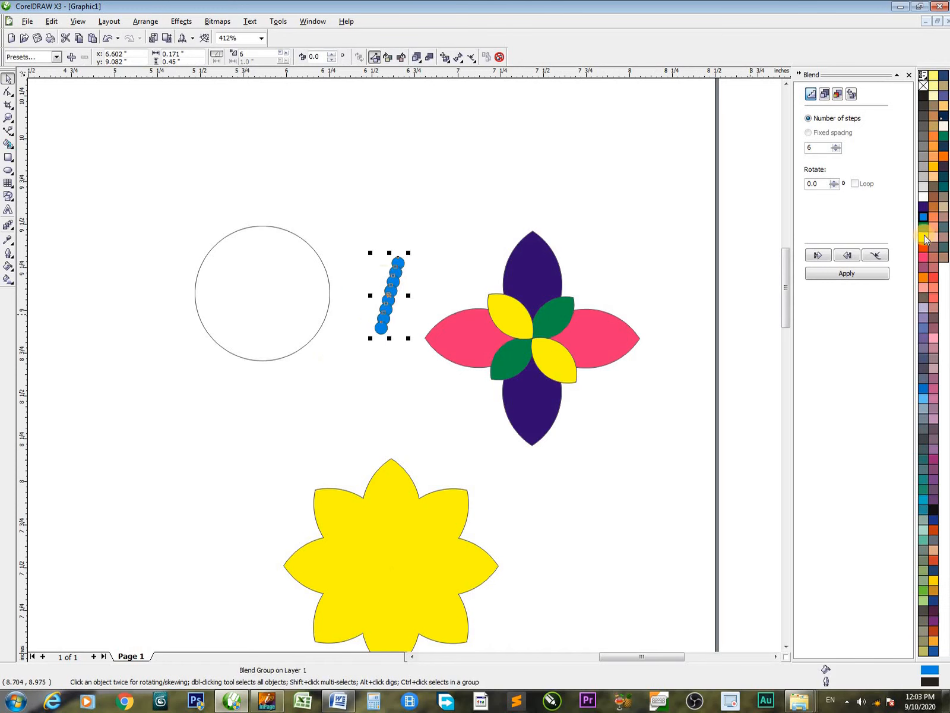
Attach the cyan blend to the large circle as its new path
click(883, 256)
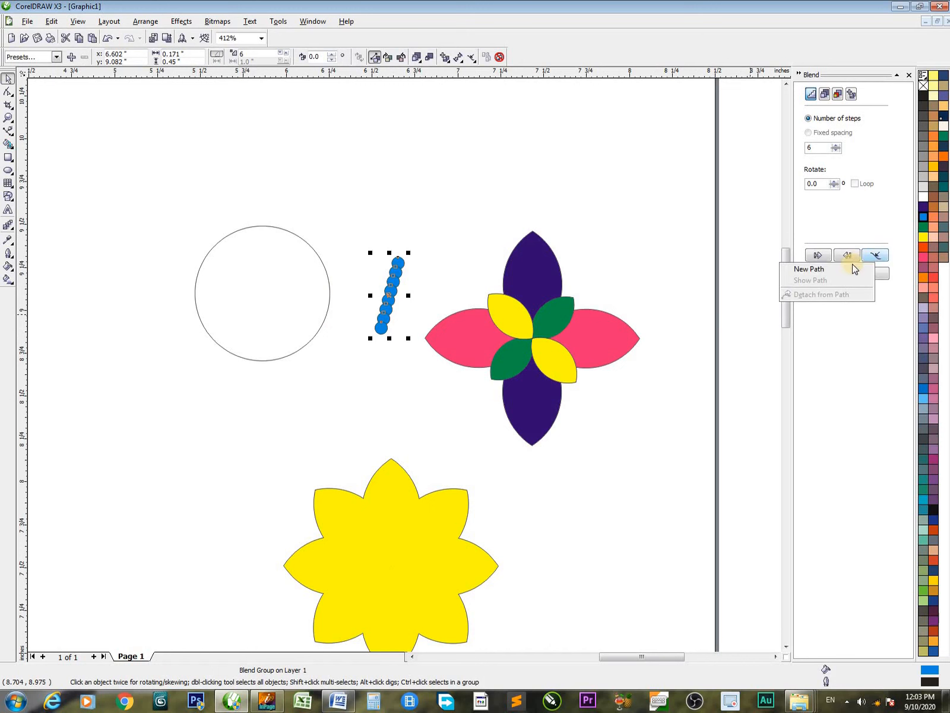
click(847, 265)
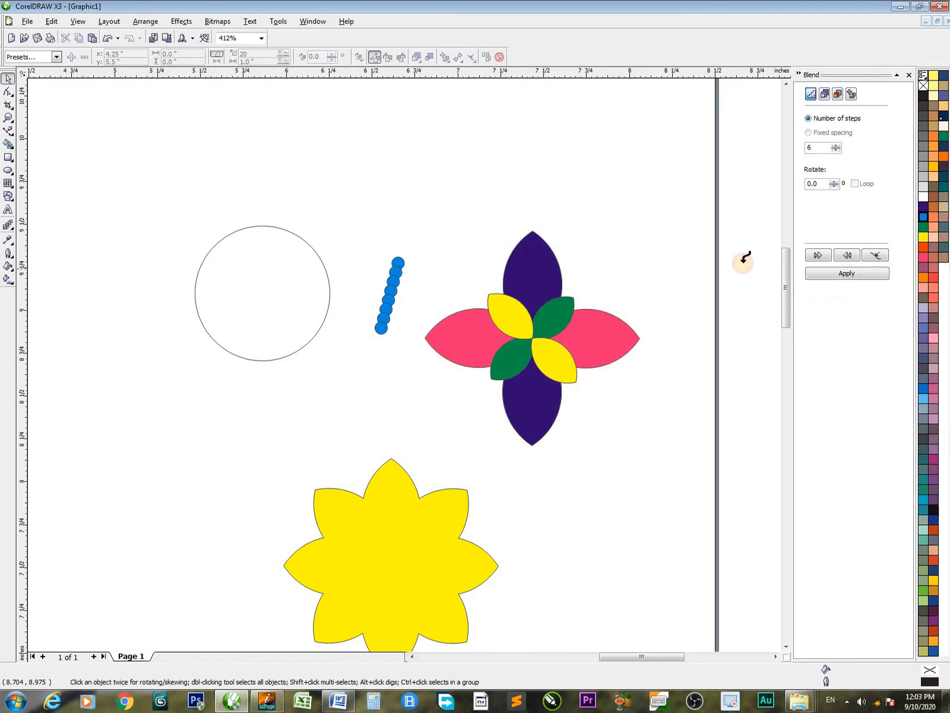
click(288, 231)
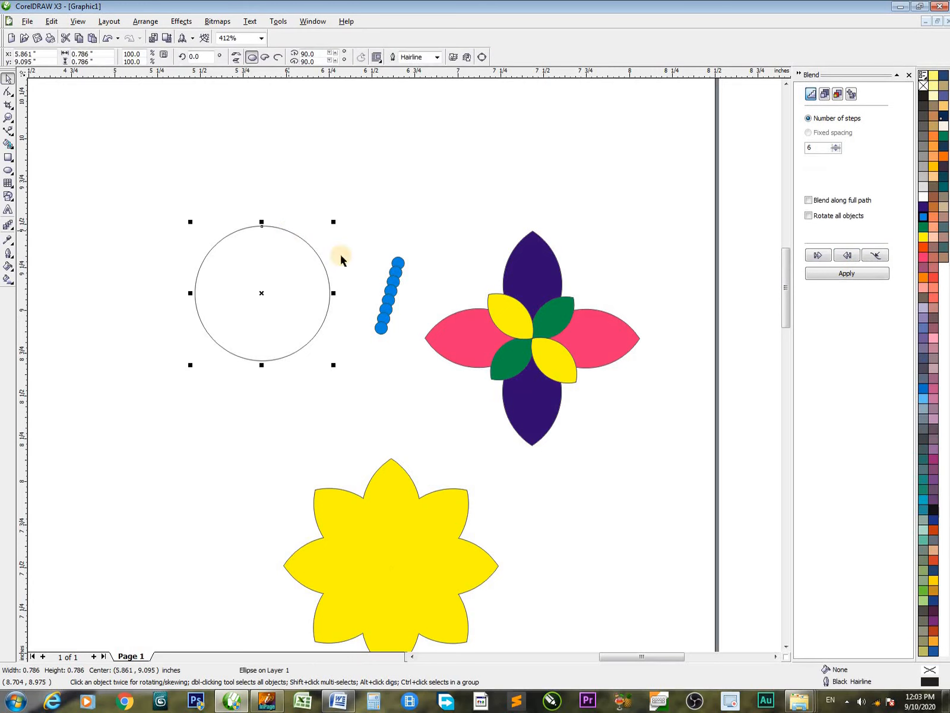
click(839, 274)
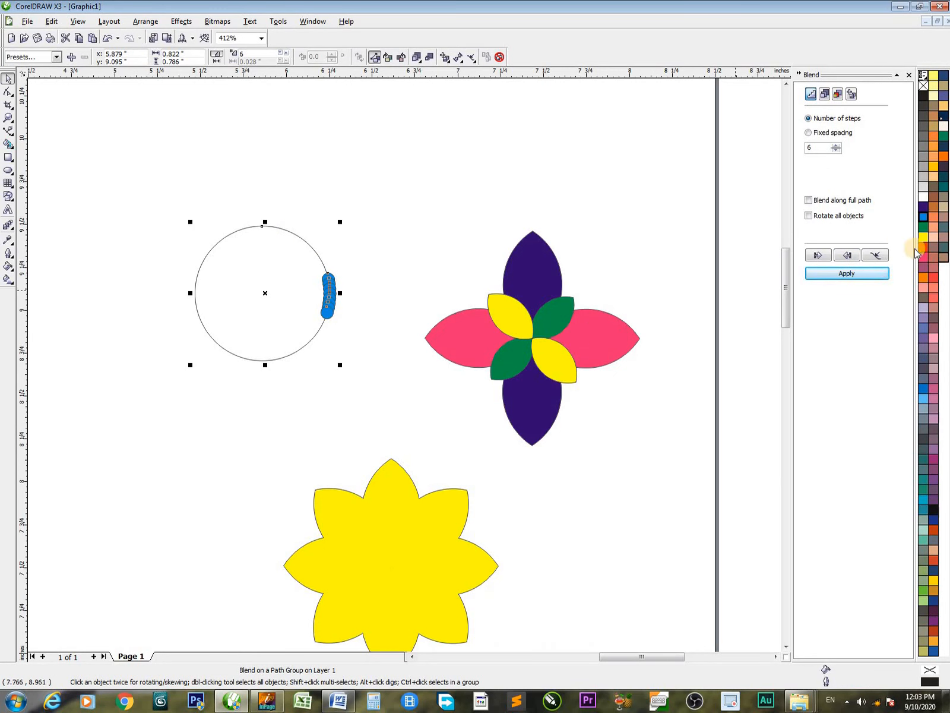
Spread the blend along the large circle's full path and rotate all of its objects
click(817, 222)
click(809, 201)
click(825, 275)
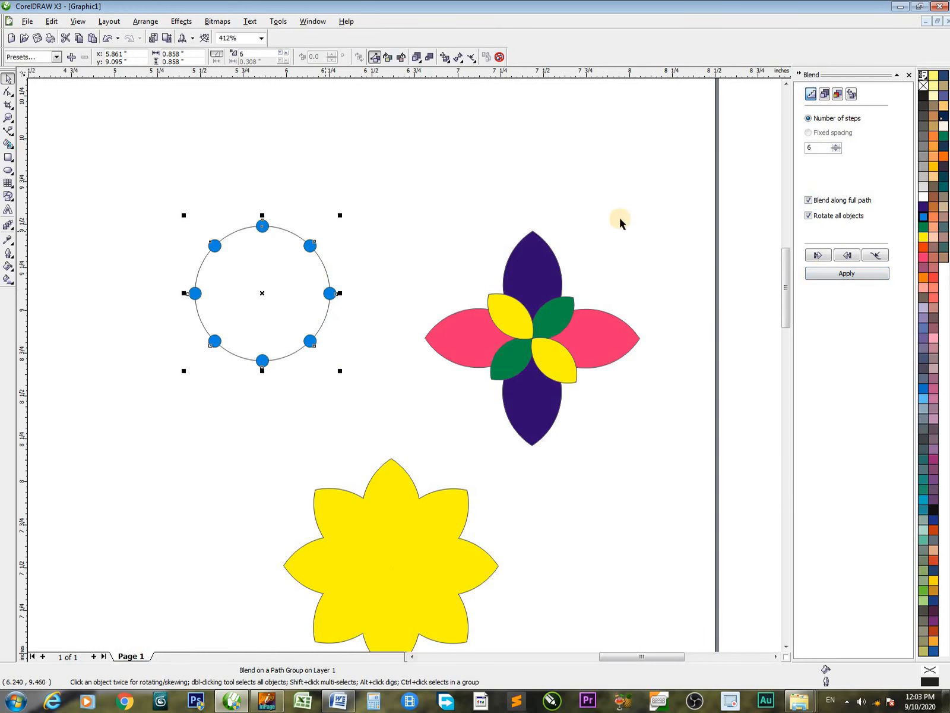
Raise the ring blend's number of steps to 11, 16 and finally 20, applying each value
click(836, 146)
click(846, 273)
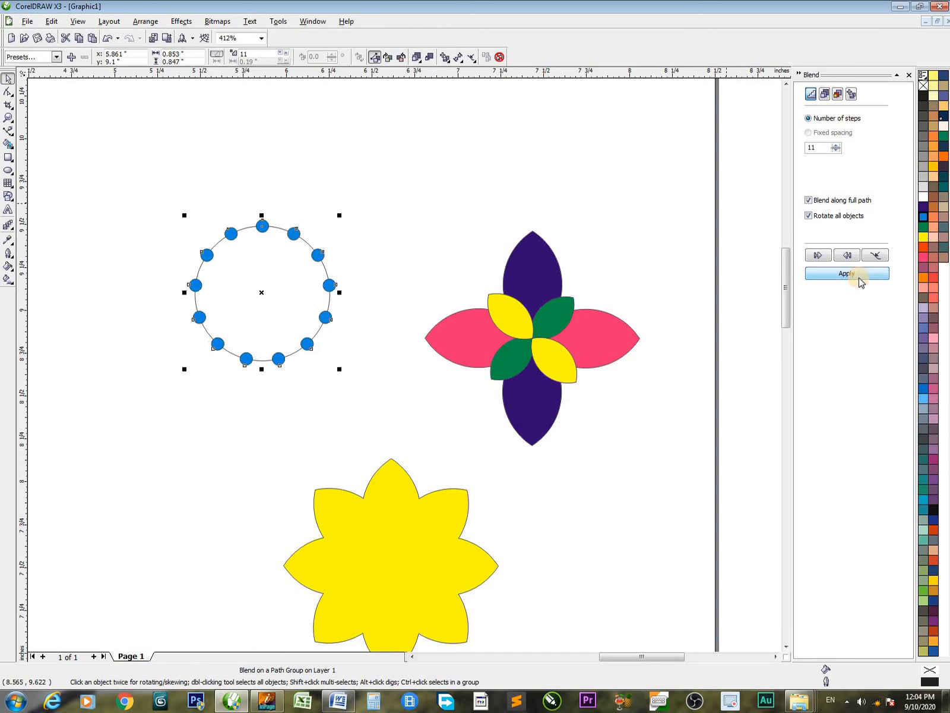
click(836, 144)
click(835, 145)
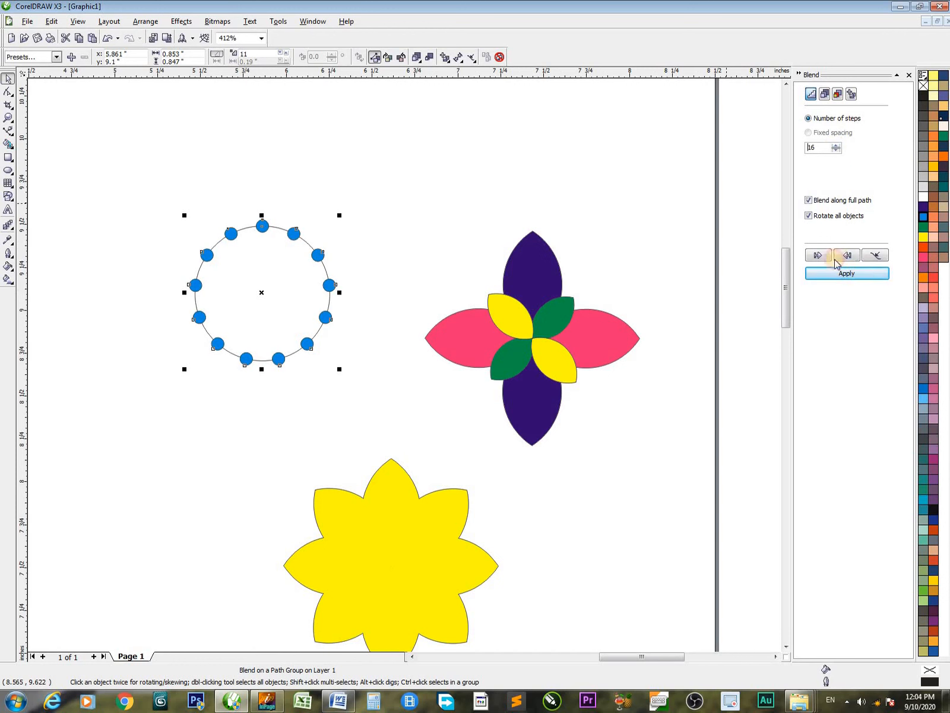
click(847, 273)
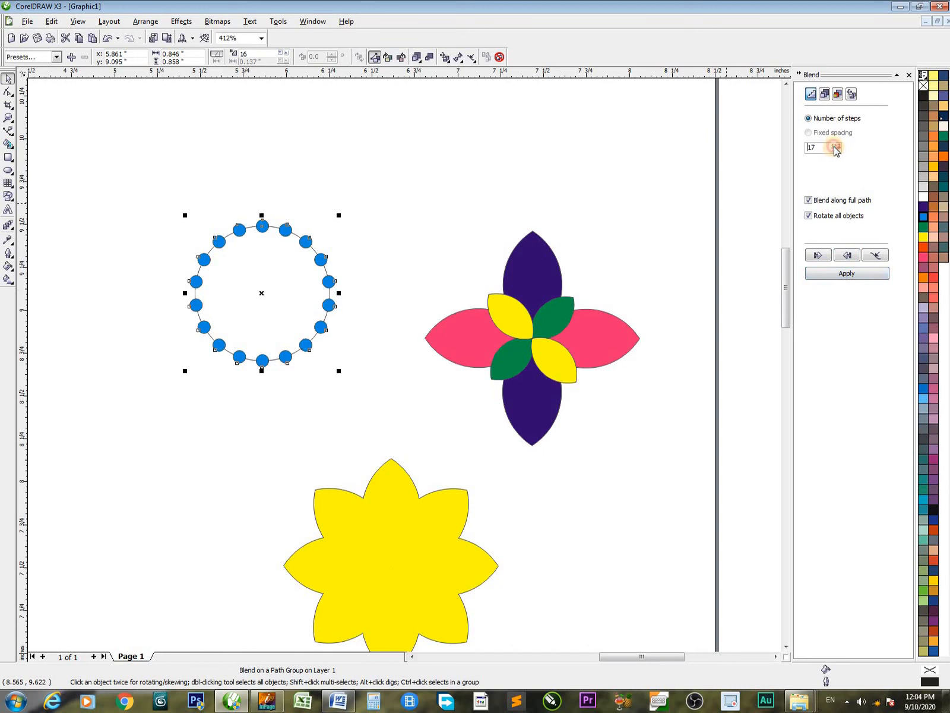
click(835, 146)
click(836, 146)
click(857, 279)
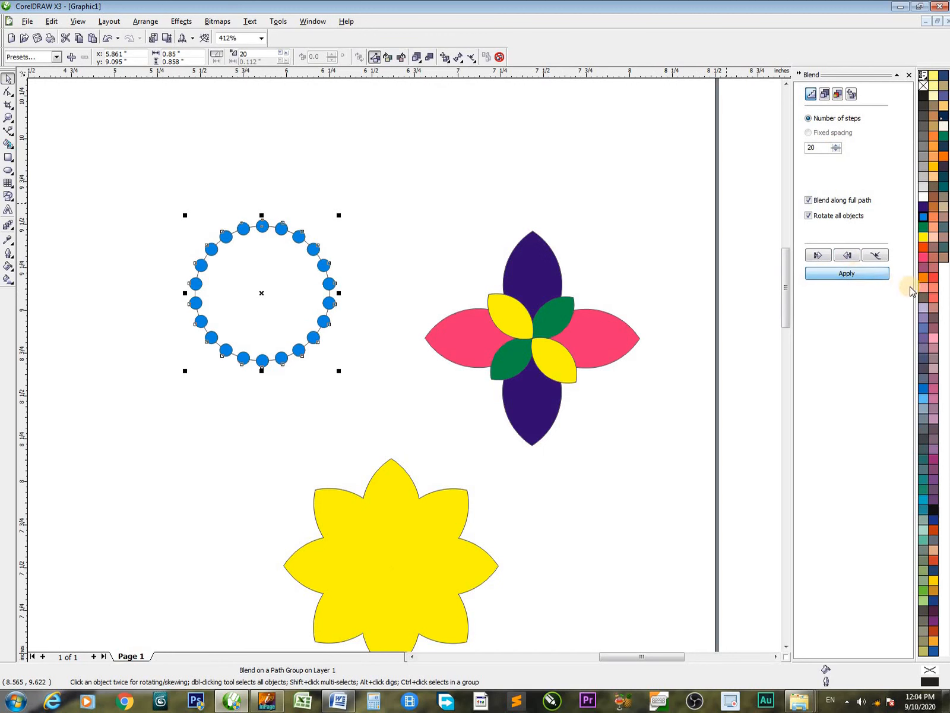
click(515, 178)
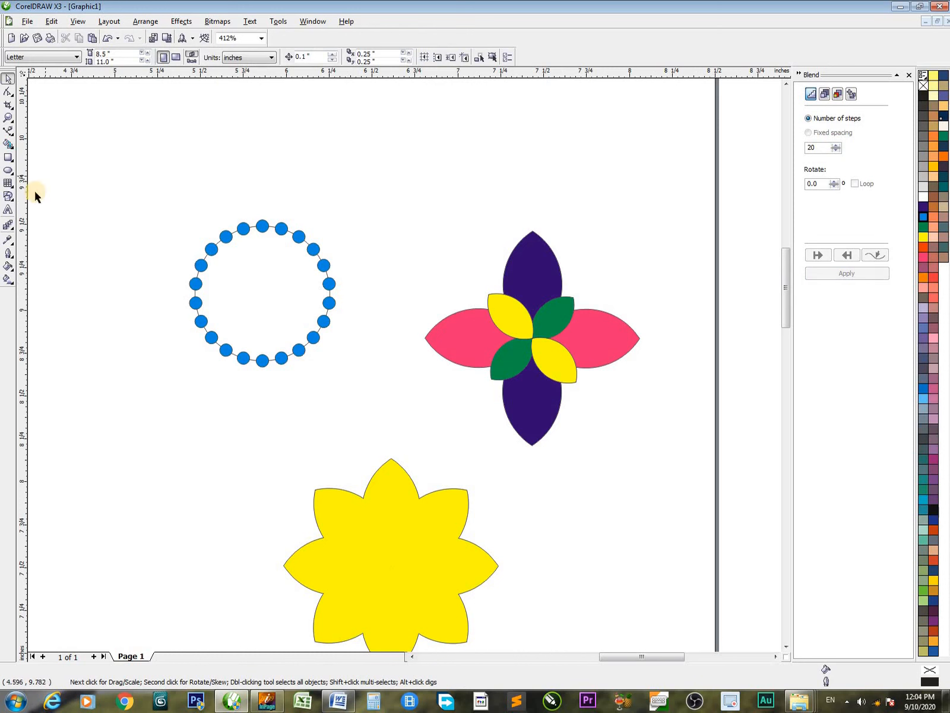
Draw an unfilled circle about 0.1 inches wide above the ring of blended circles
click(8, 161)
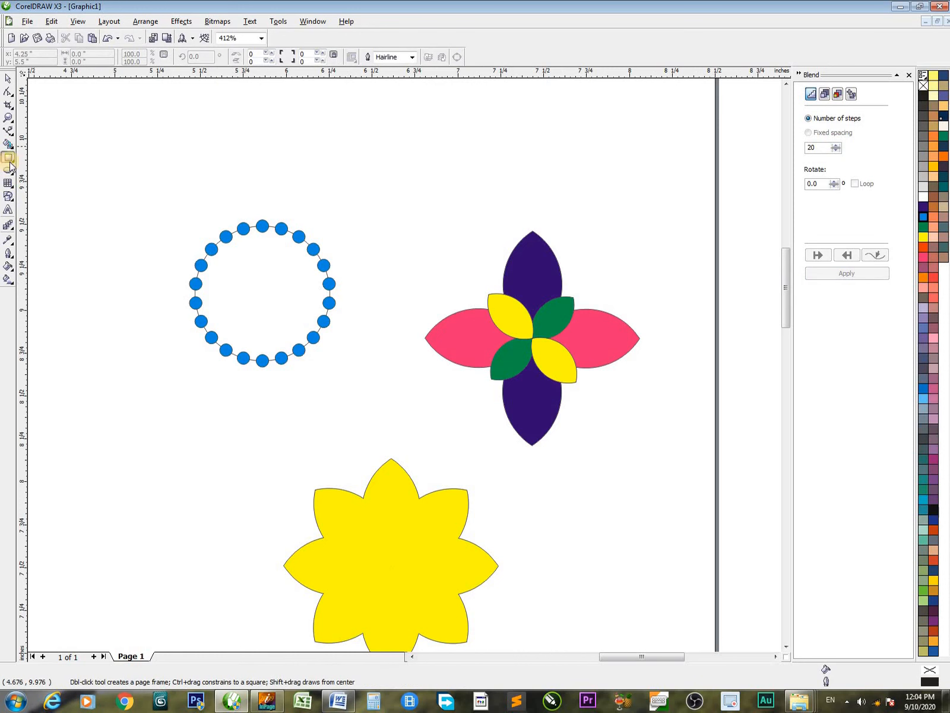
drag(295, 132, 307, 144)
key(space)
Draw a wavy open Bezier curve with four nodes above the ring and the multicoloured flower
click(243, 177)
drag(354, 194, 410, 245)
click(542, 173)
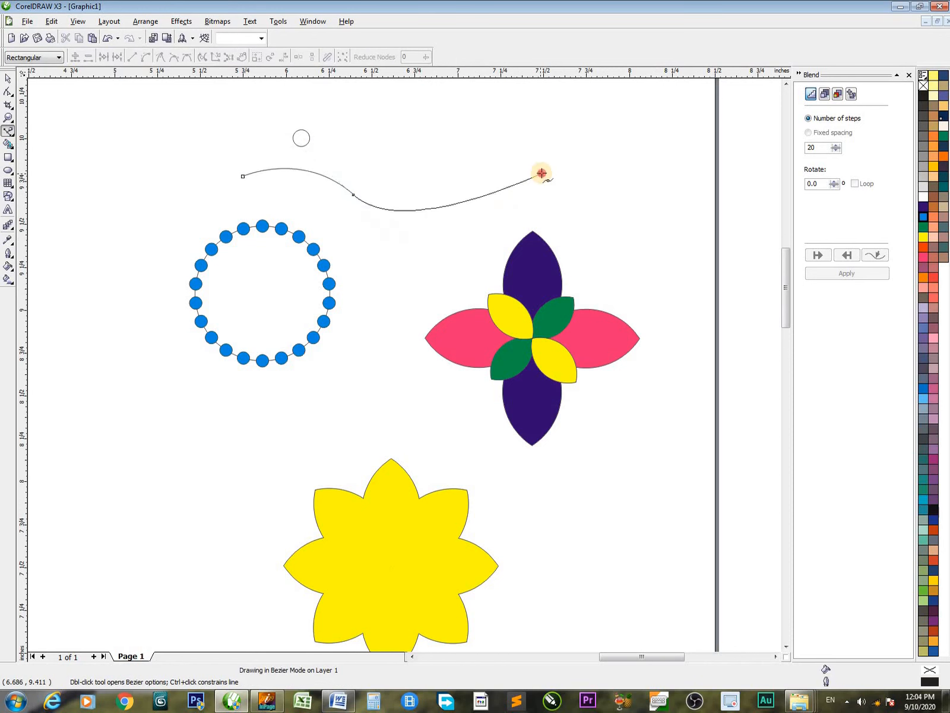
drag(654, 216, 675, 318)
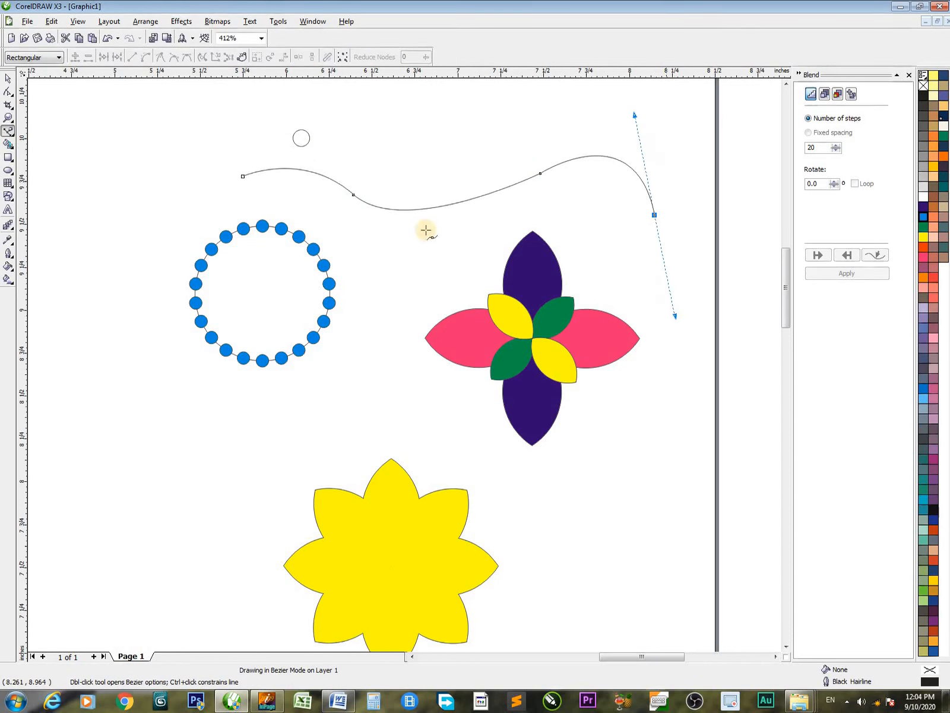
key(space)
Fill the small circle above the curve and the ring blend's topmost circle with red
drag(251, 117, 456, 241)
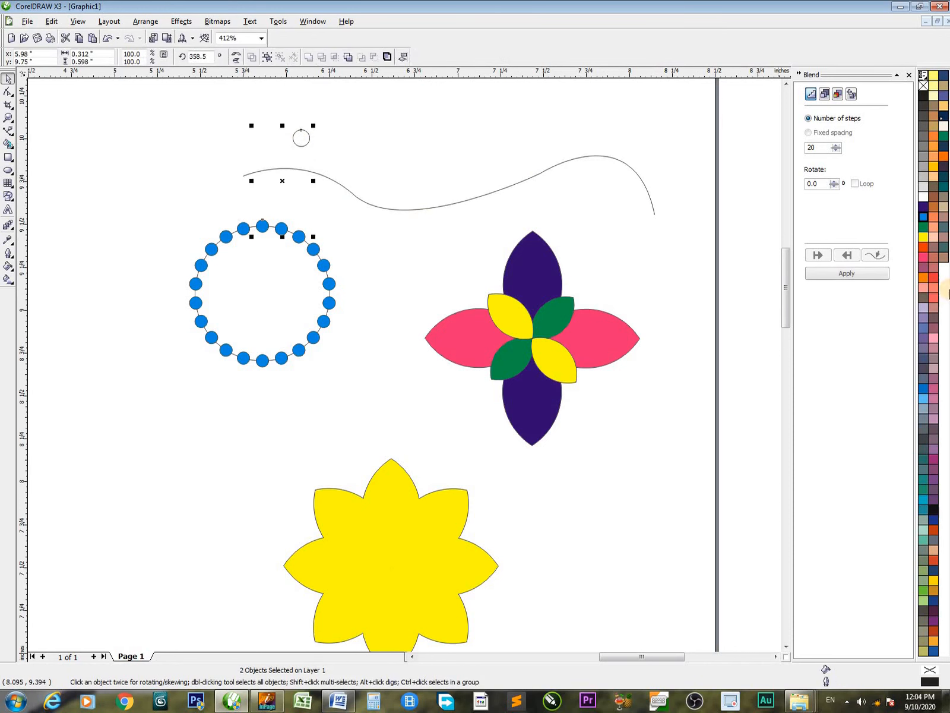
click(924, 246)
click(301, 139)
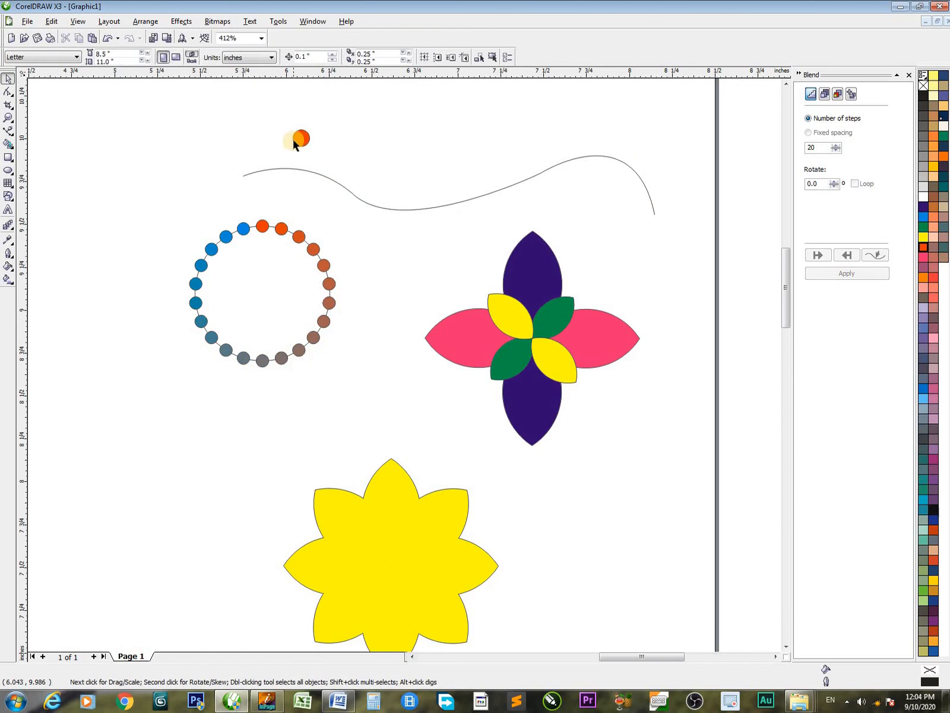
Place a copy of the small red circle to its right and fill the copy yellow
drag(303, 140, 387, 157)
right_click(388, 157)
shift+click(303, 140)
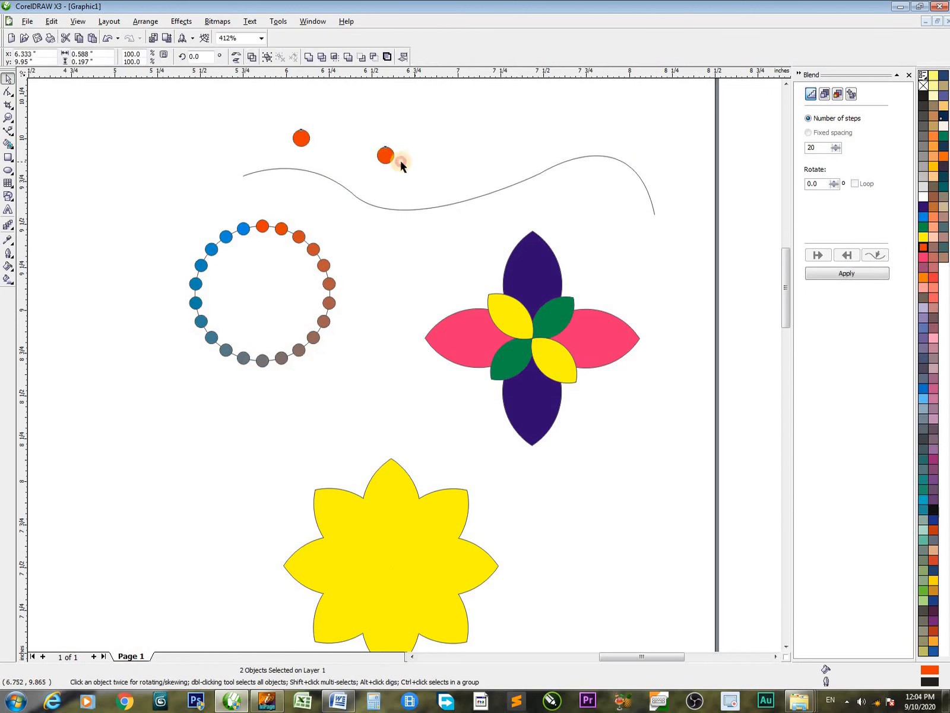
click(399, 161)
click(385, 157)
click(923, 237)
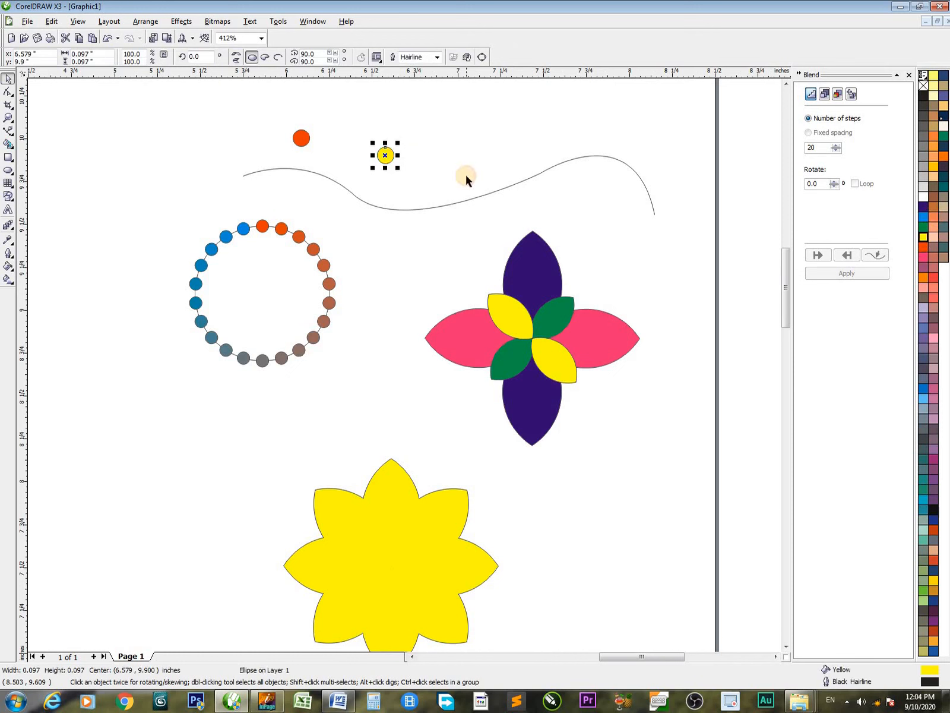
Blend the red and yellow circles using 20 steps and attach the blend to the wavy curve as its path
shift+click(300, 141)
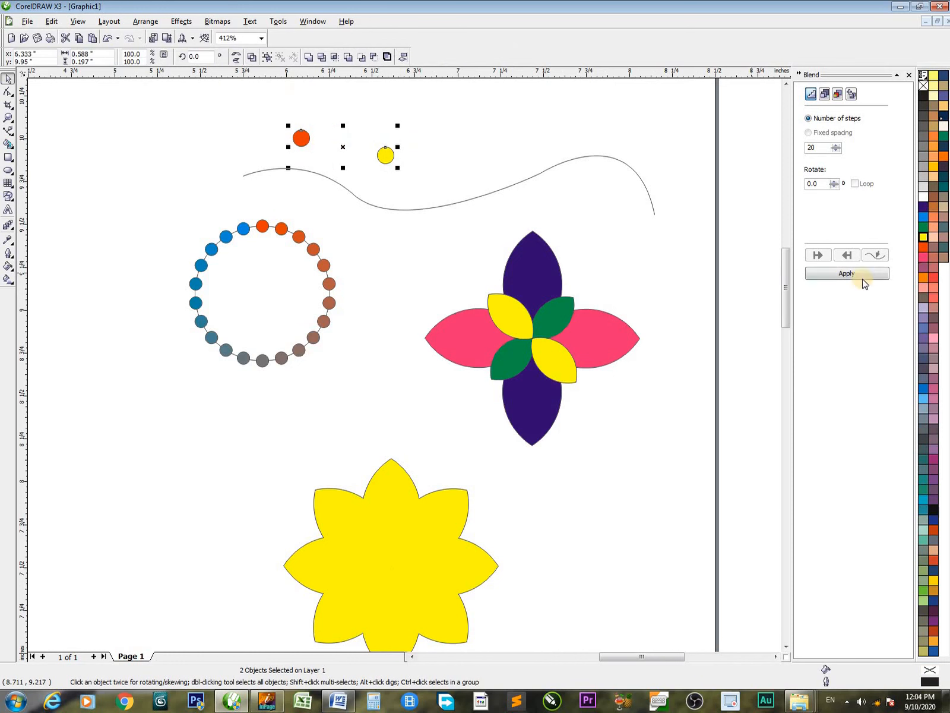
click(840, 274)
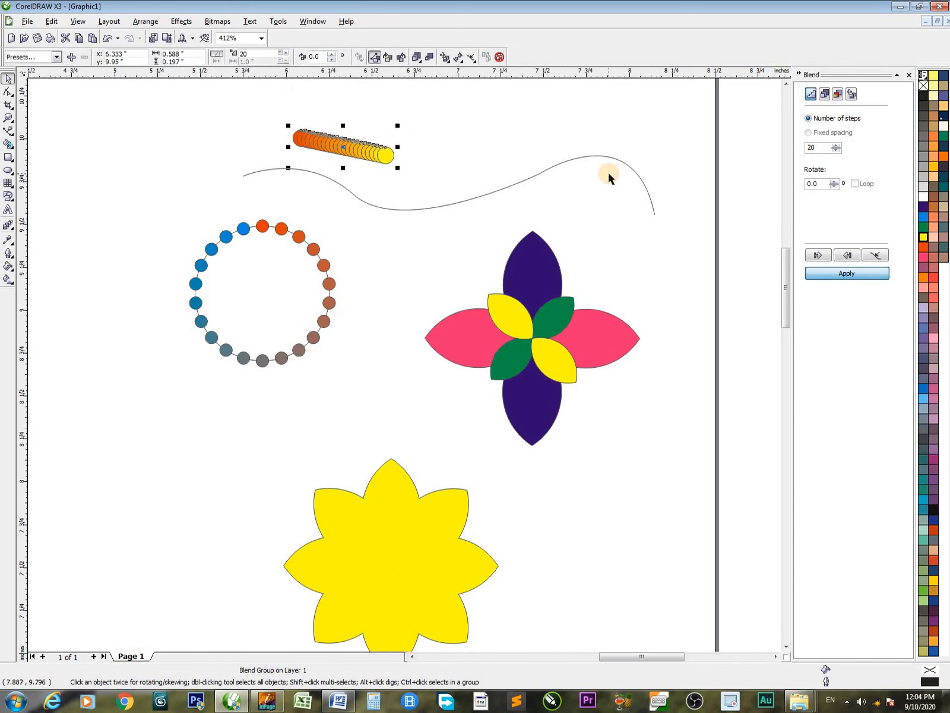
click(875, 256)
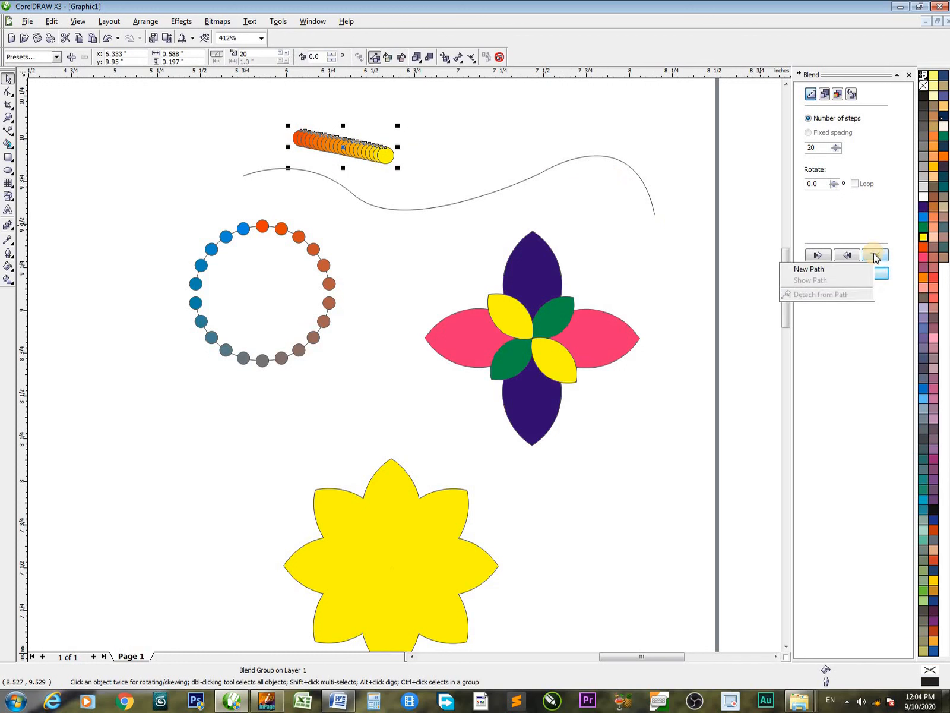
click(796, 268)
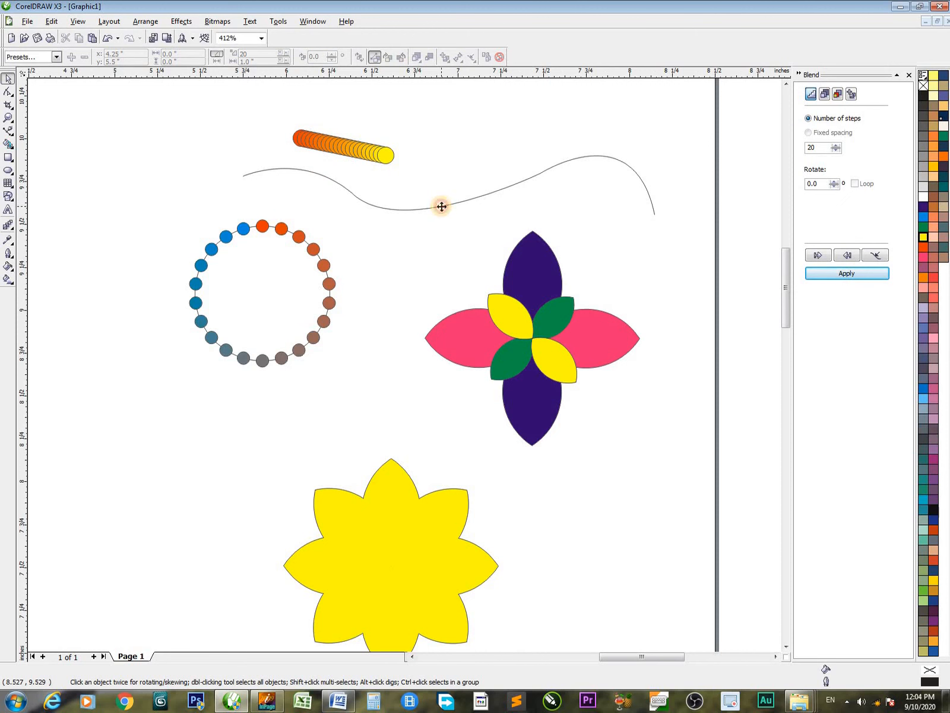
click(442, 206)
click(835, 274)
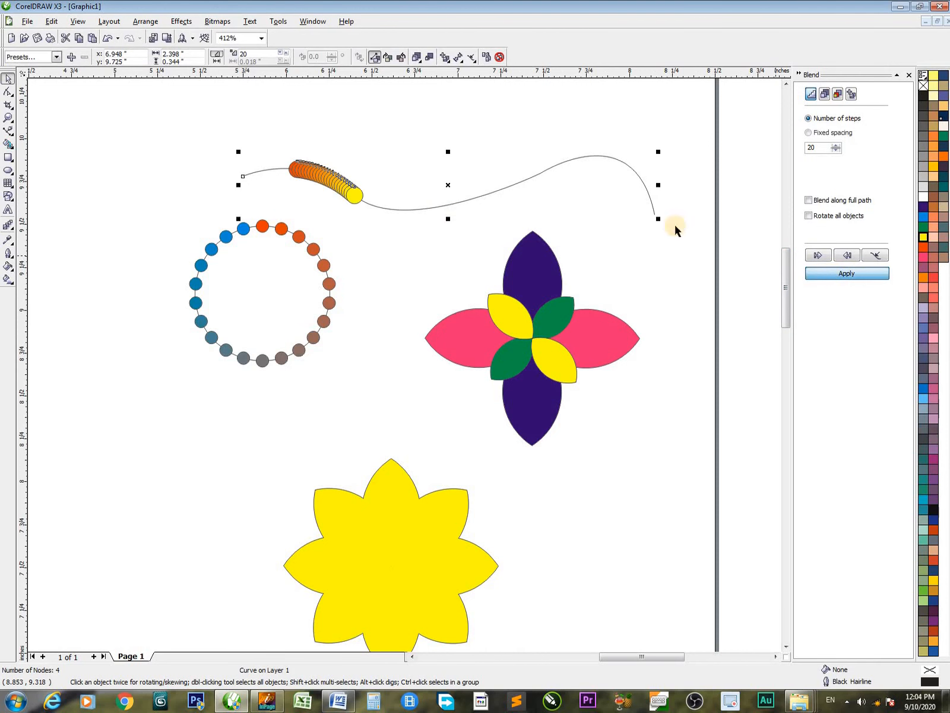
Try rotating all objects of the red-to-yellow blend, then turn rotation off and spread the blend along the full wavy path
click(809, 216)
click(844, 278)
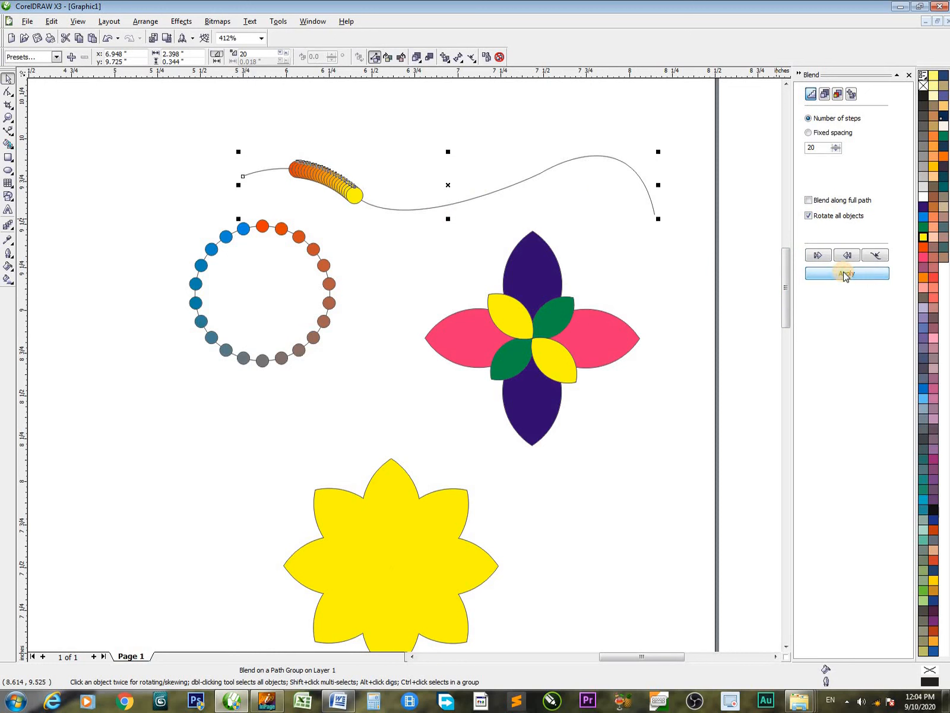
click(809, 217)
click(856, 275)
click(845, 274)
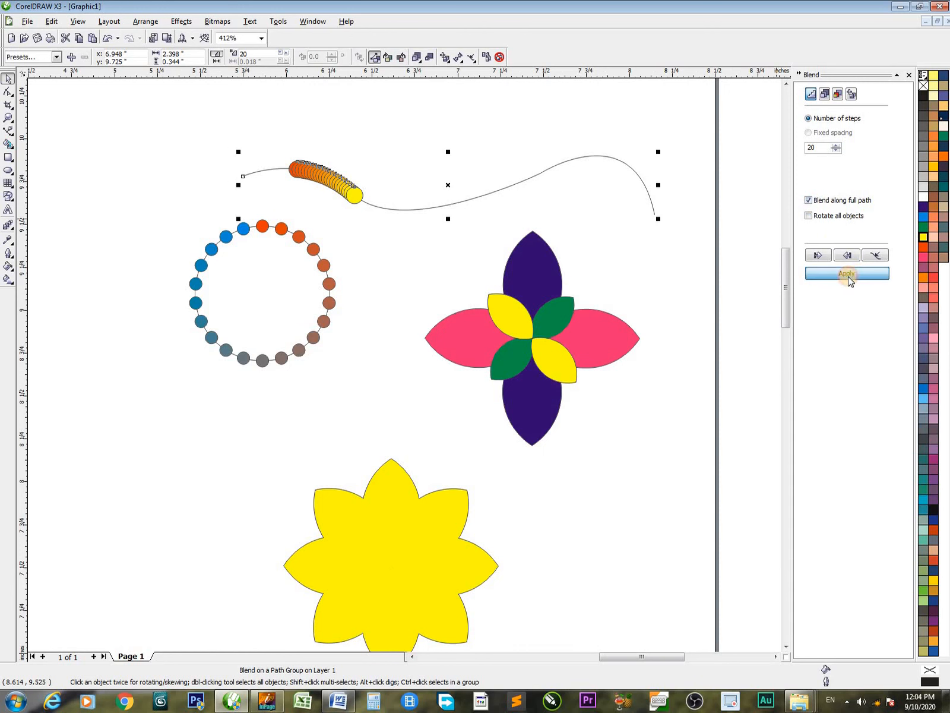
click(662, 299)
Move the start node of the wavy blend path up and outward, beyond the ring's left side, with the Shape tool
key(F10)
click(249, 174)
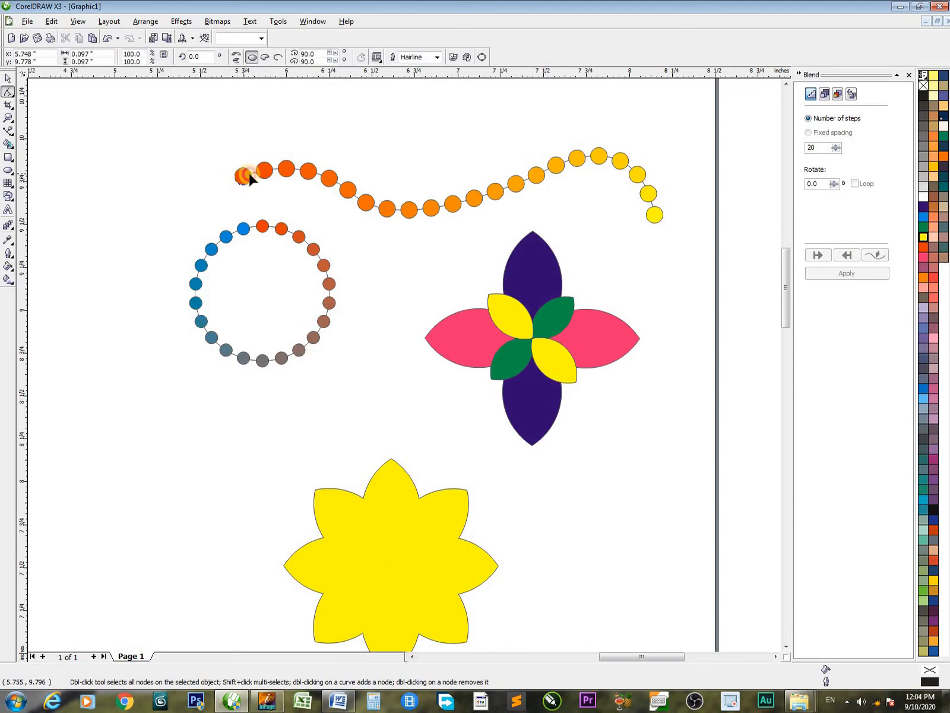
click(250, 180)
drag(244, 176, 146, 139)
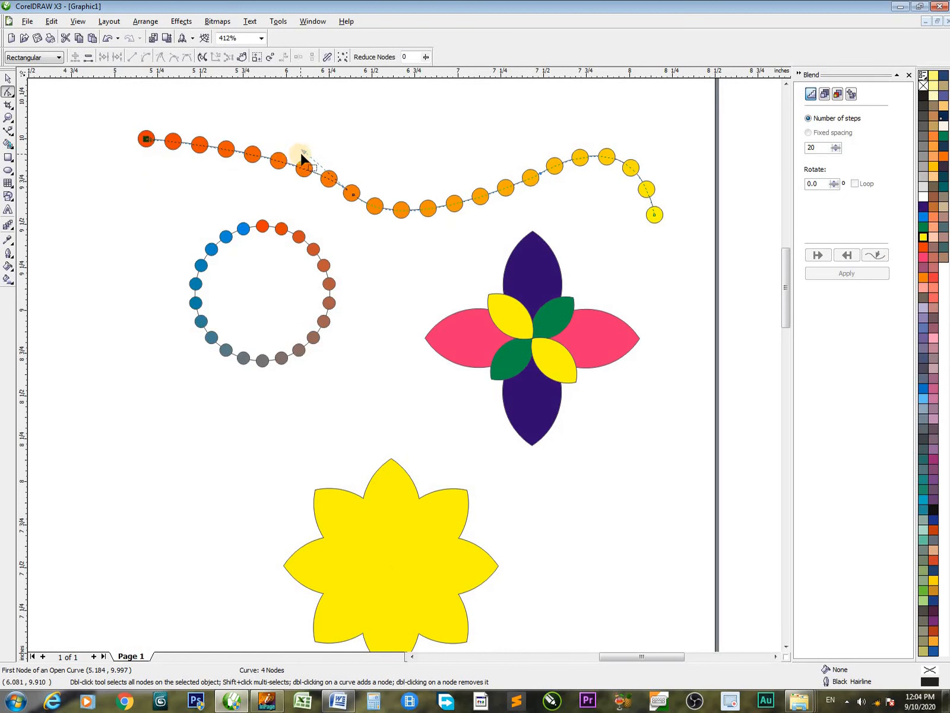
Reshape the blend path by moving its handles and nodes, placing its last two nodes near the page's right edge
drag(302, 155, 319, 242)
drag(354, 195, 242, 479)
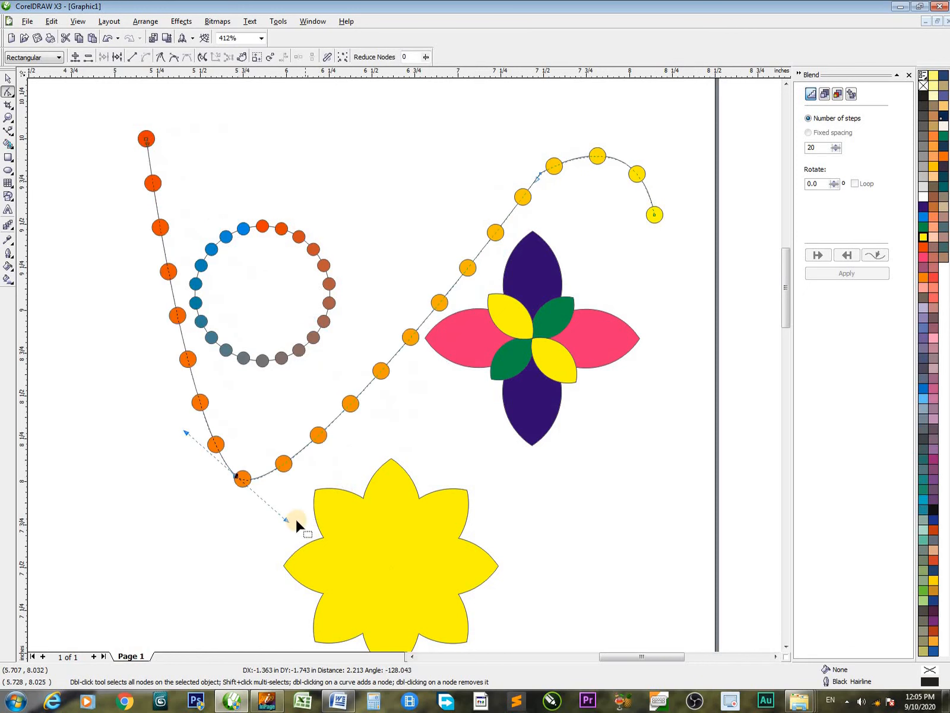
drag(288, 523, 550, 455)
drag(240, 482, 694, 138)
drag(539, 180, 693, 351)
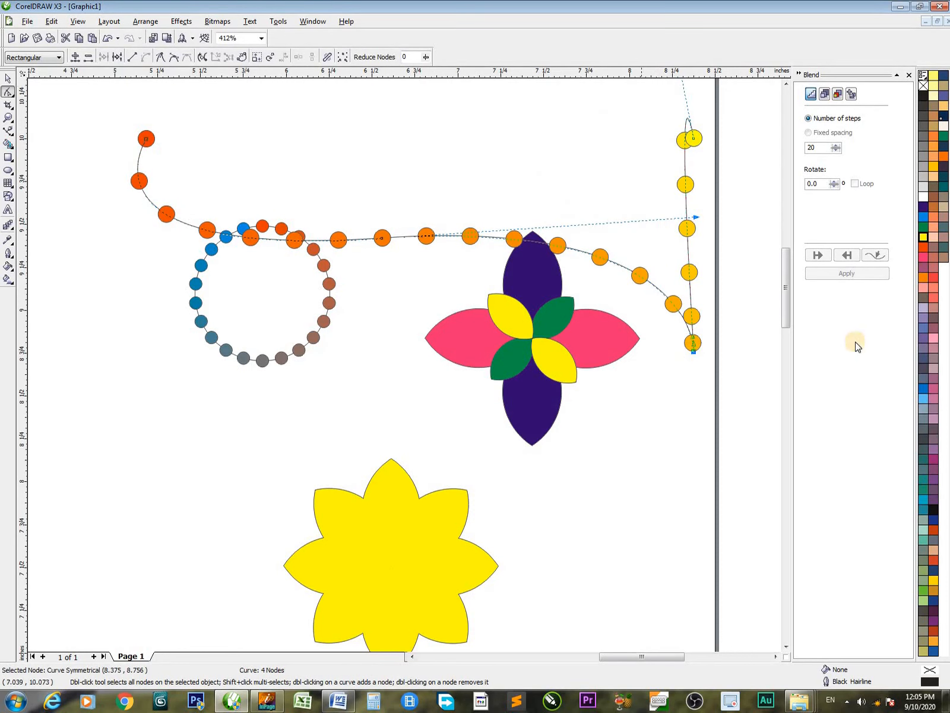
Set the number of steps of the red-to-yellow blend on the curved path to 100 and apply it
double_click(812, 147)
key(space)
click(694, 188)
click(694, 188)
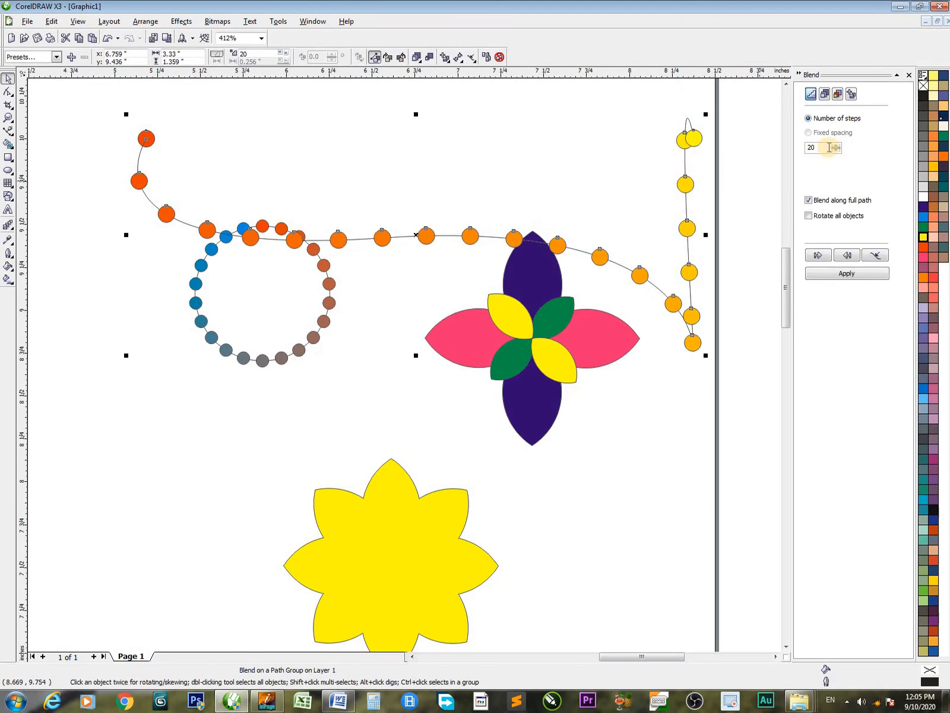
text(100)
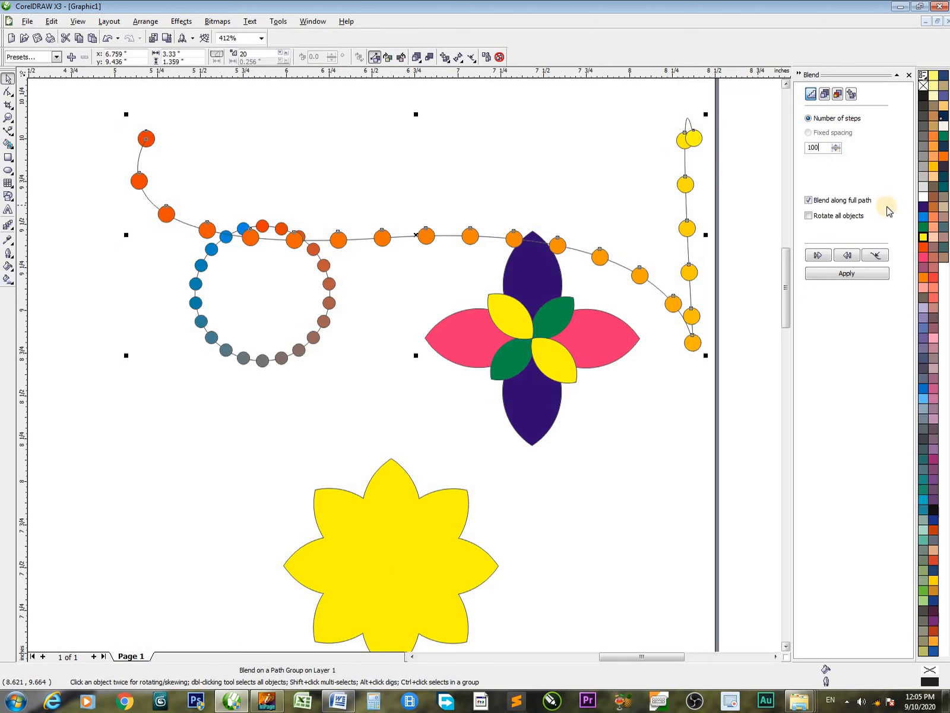
click(837, 273)
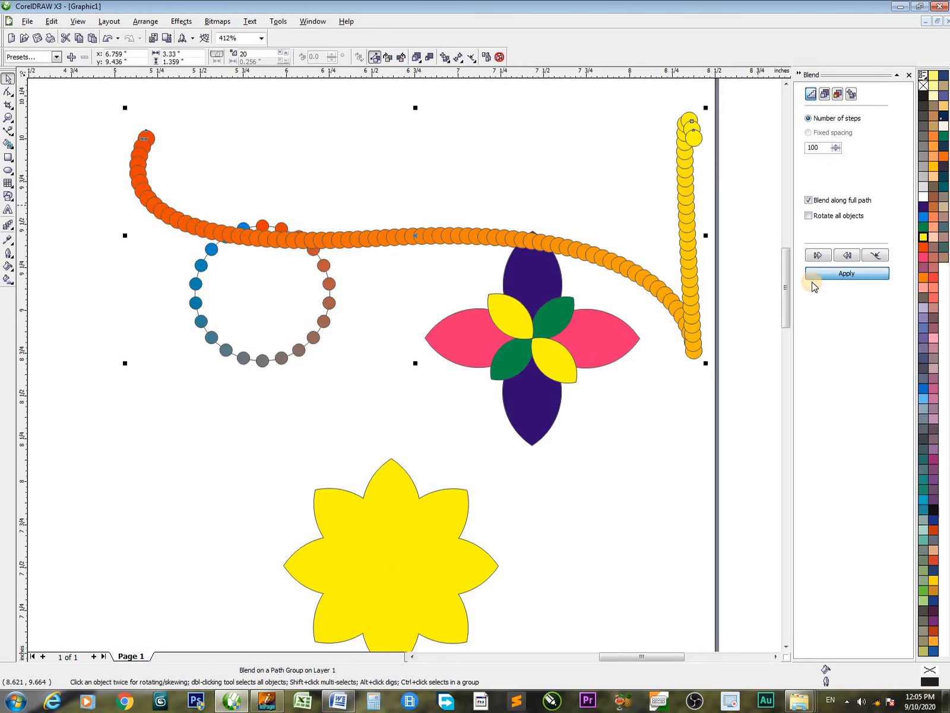
Remove the outline from the red-to-yellow circle blend and its curved path
click(430, 181)
click(543, 246)
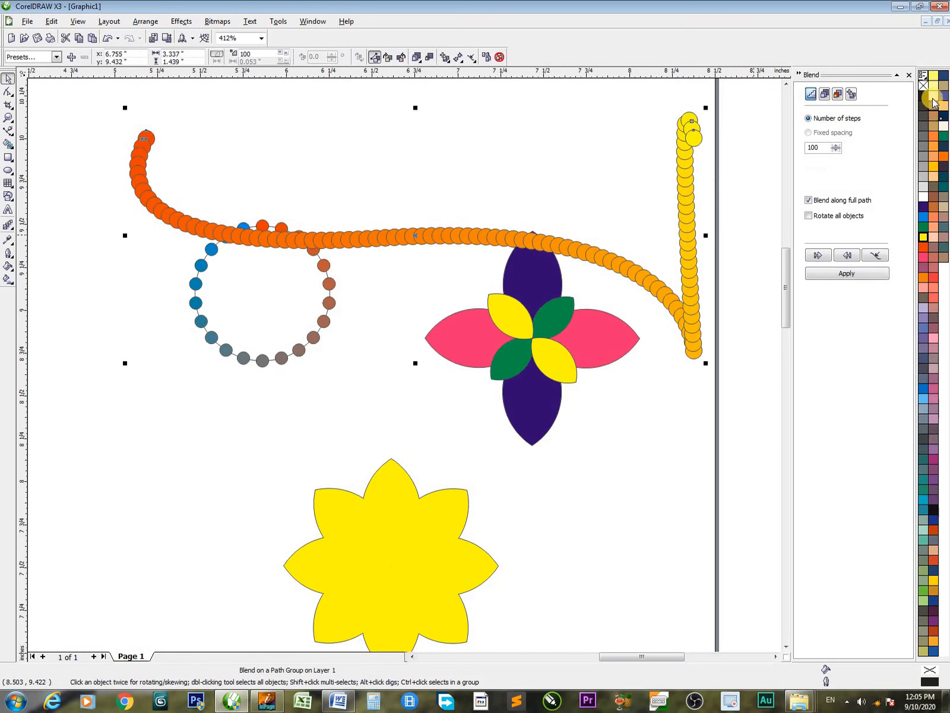
click(620, 458)
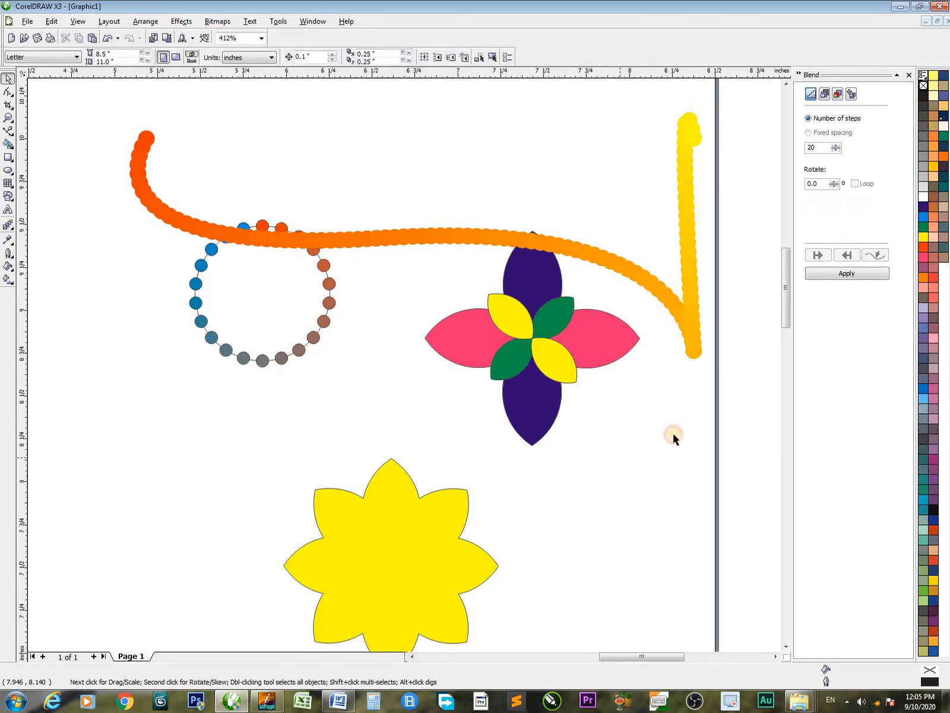
Set the curve blend to 60 steps and move it down below the ring, across the yellow flower's upper tip
click(310, 245)
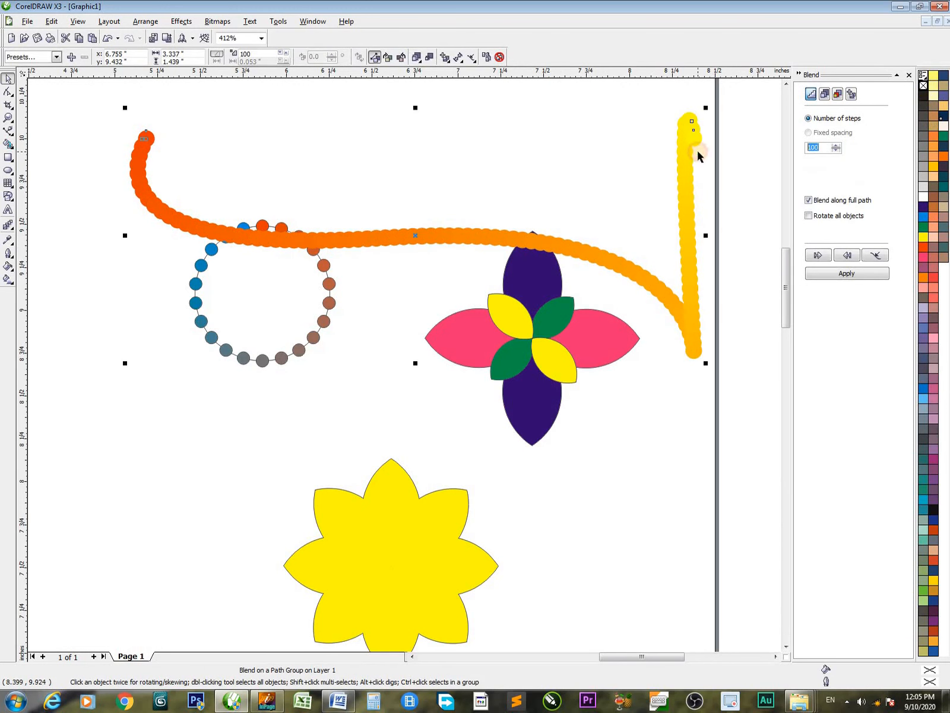
text(60)
click(847, 274)
click(409, 214)
drag(405, 236, 381, 455)
Move all the artwork down and left on the page, and shift the four-petal flower closer to the ring
scroll(413, 361, down, 2)
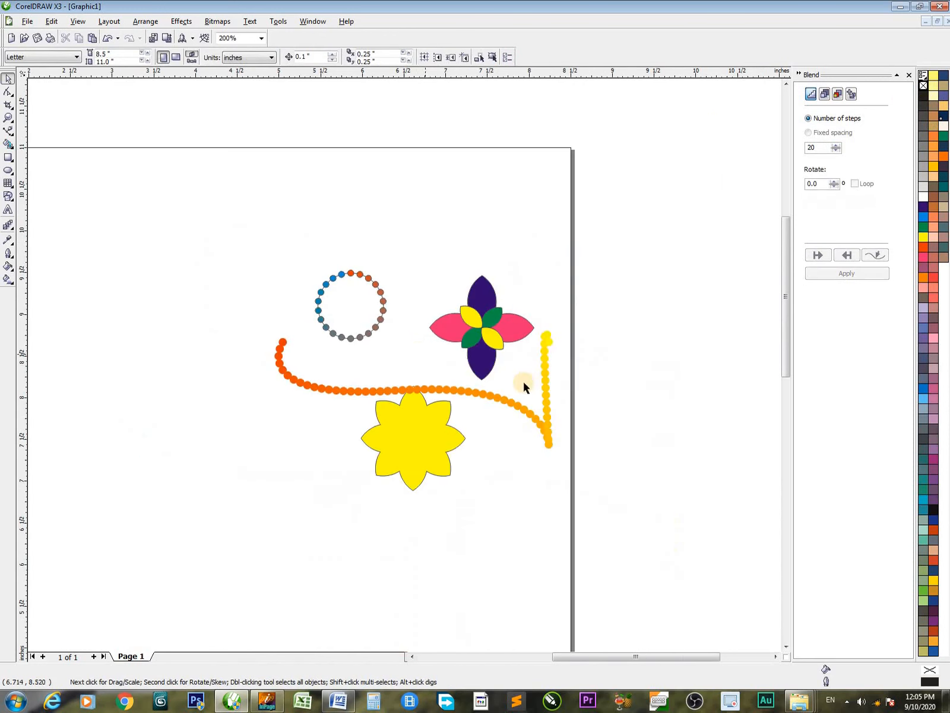
drag(227, 224, 626, 580)
drag(449, 450, 382, 535)
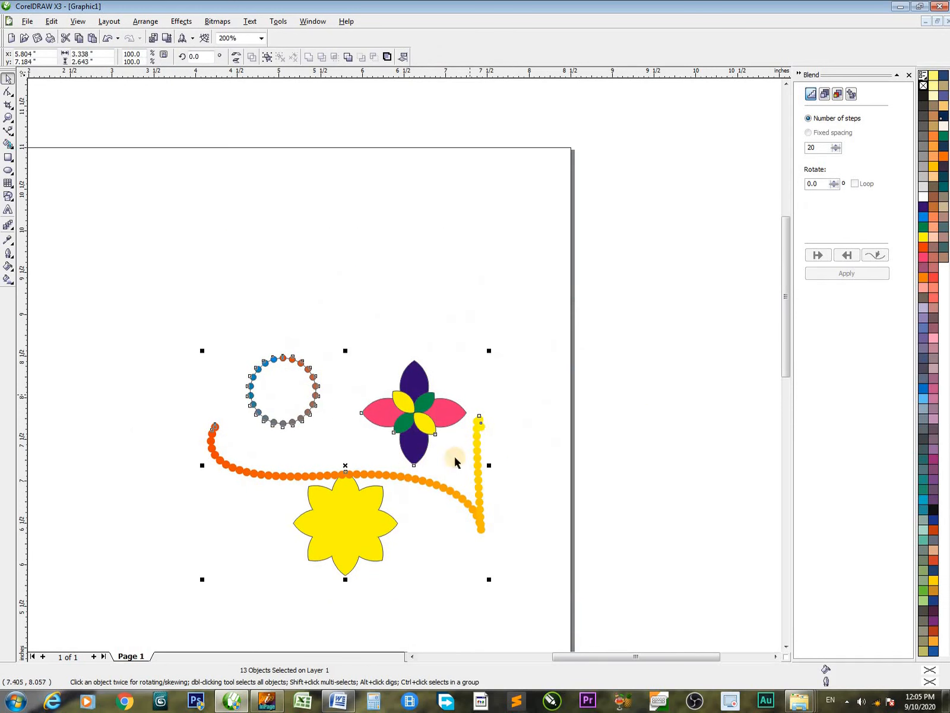
drag(346, 304, 646, 522)
drag(432, 416, 391, 407)
Move the curve blend slightly up and left, and shift the yellow flower left so it sits just beneath the blend
key(z)
drag(79, 293, 638, 586)
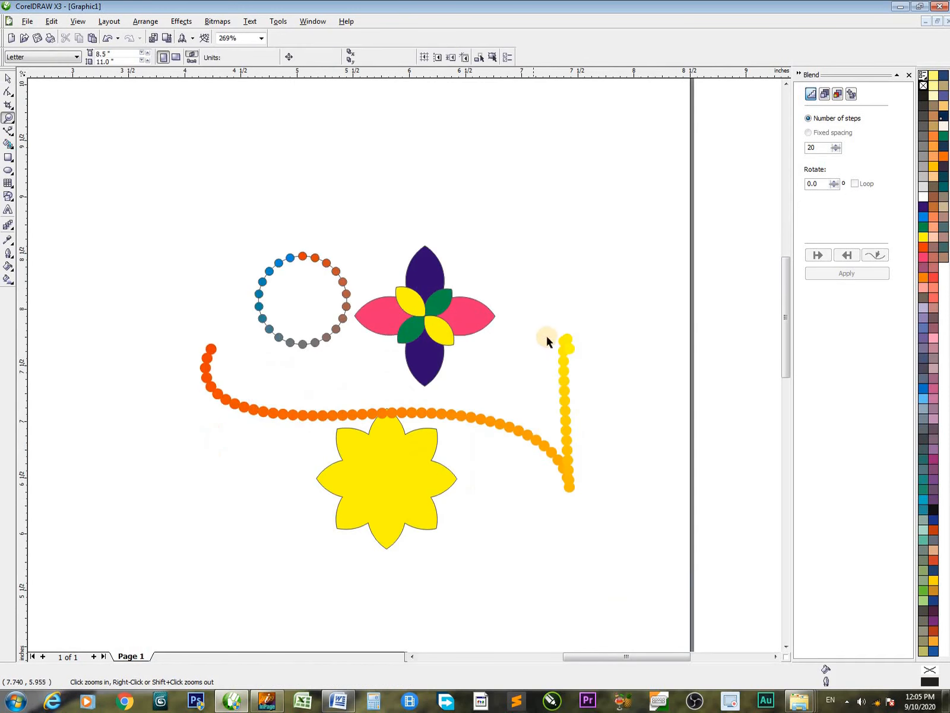
key(space)
drag(297, 414, 266, 397)
drag(398, 472, 367, 474)
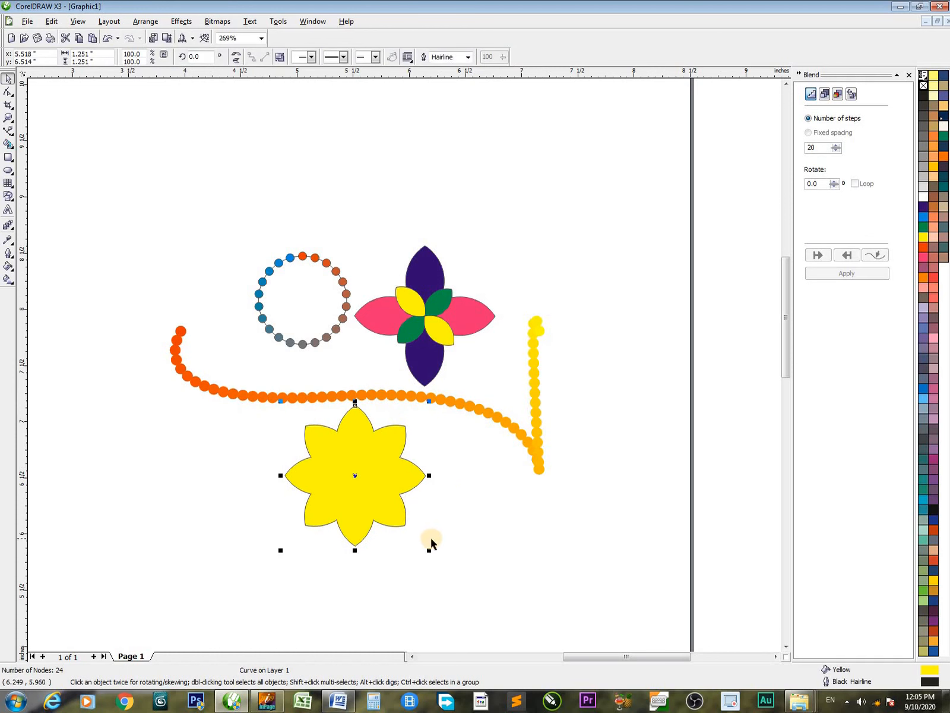
Add a concentric copy of the yellow flower scaled to about 54.3% and fill it with red
drag(428, 547, 397, 536)
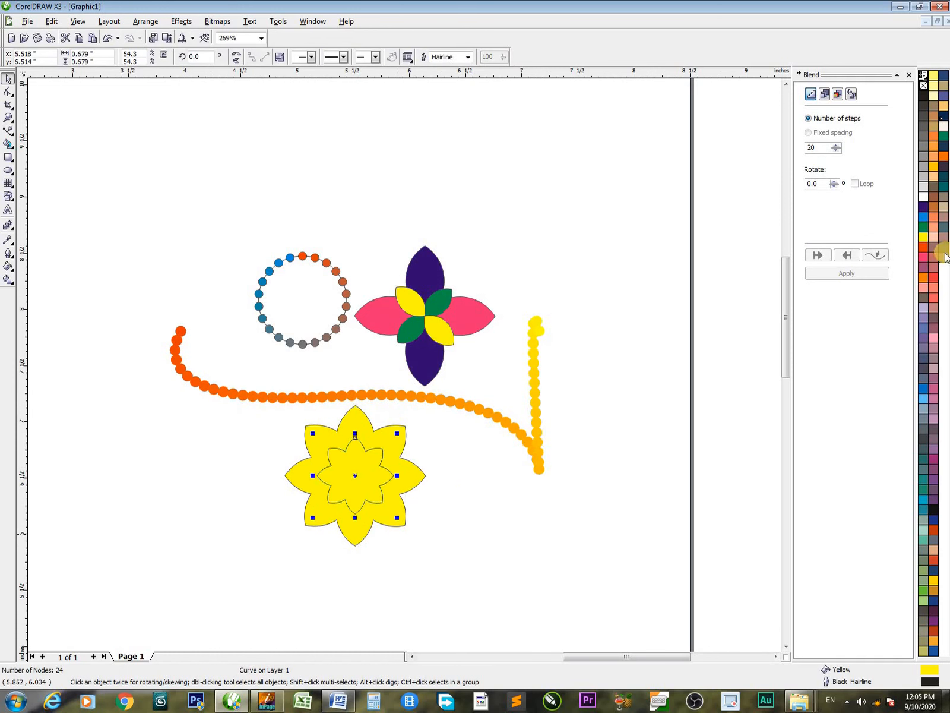
click(923, 248)
Rotate the small red flower slightly clockwise about its center so its petals are offset from the yellow ones
key(F2)
drag(200, 351, 522, 566)
click(422, 404)
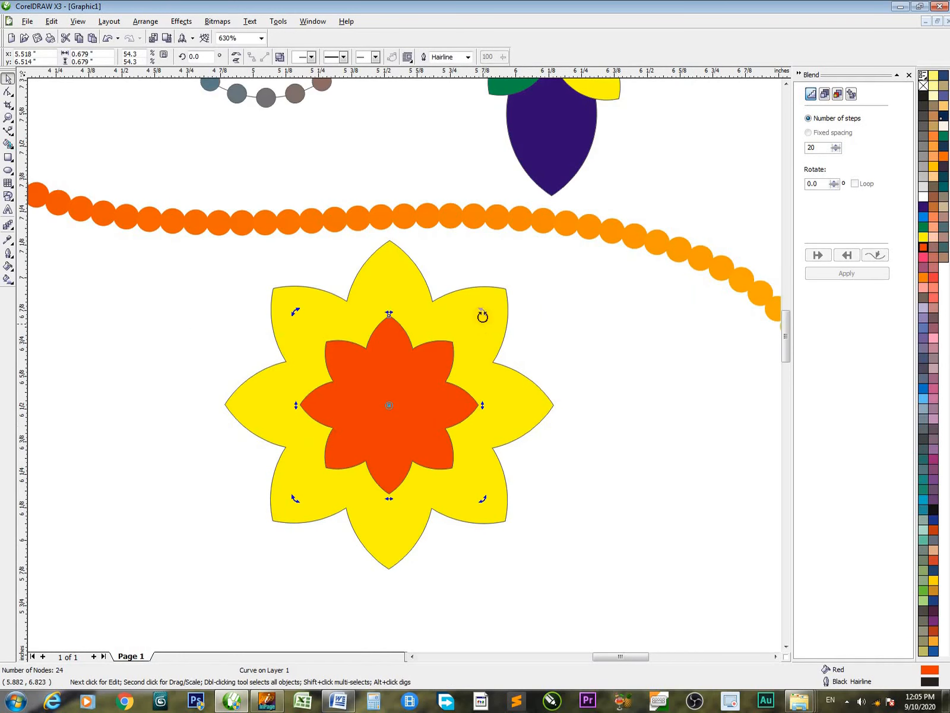
drag(483, 315, 505, 357)
drag(520, 382, 546, 443)
click(607, 447)
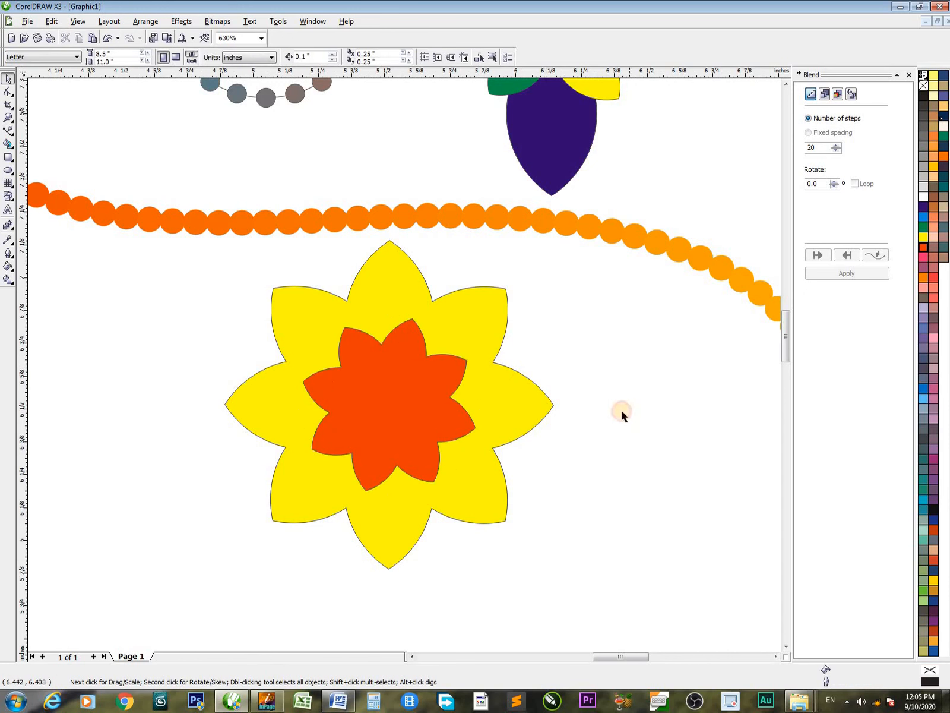
scroll(403, 365, down, 4)
drag(455, 519, 292, 495)
key(Delete)
key(F2)
drag(217, 210, 608, 457)
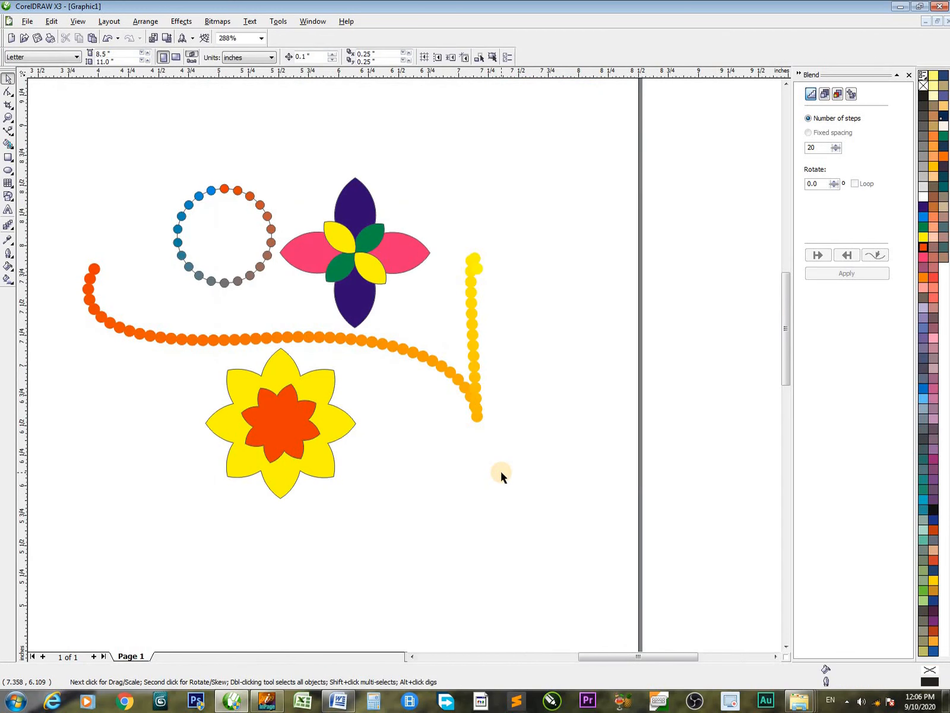